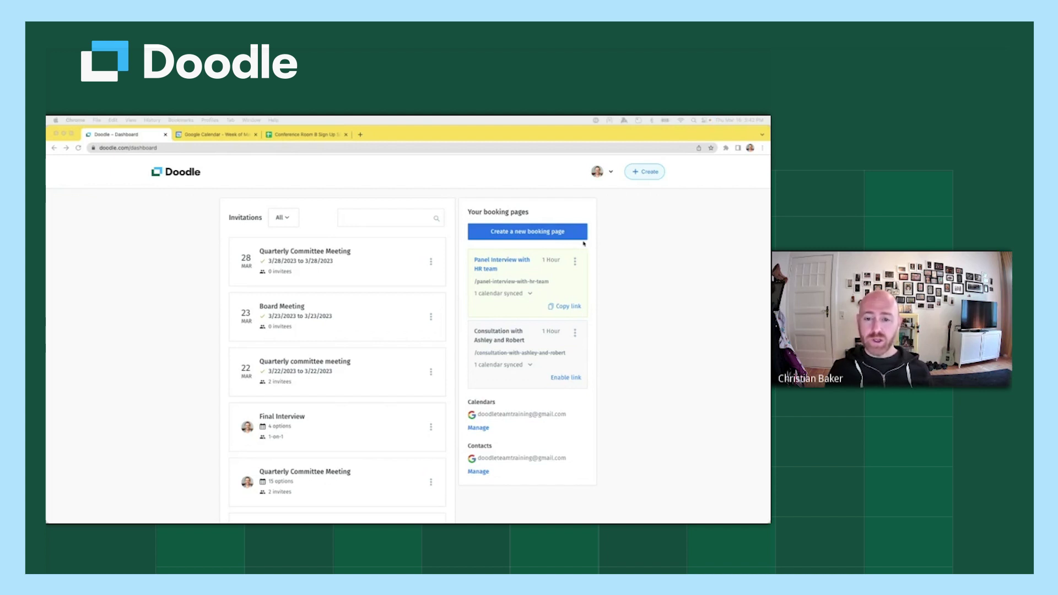
Create a new booking page from the + Create menu.
left_click(654, 175)
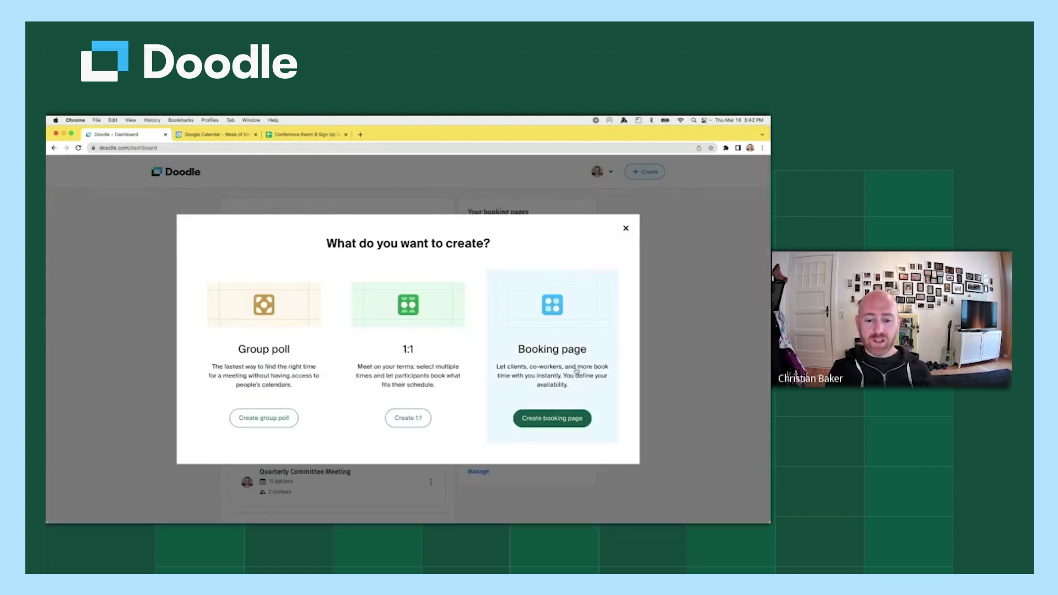
left_click(562, 421)
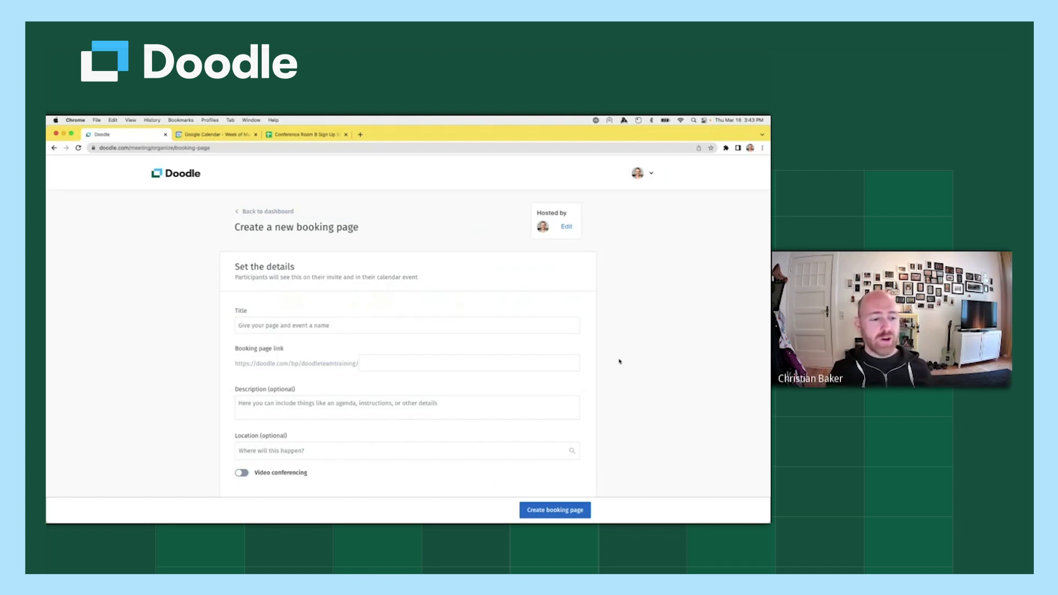
Enter 'Coffee with the CEO' as the booking page title.
left_click(308, 327)
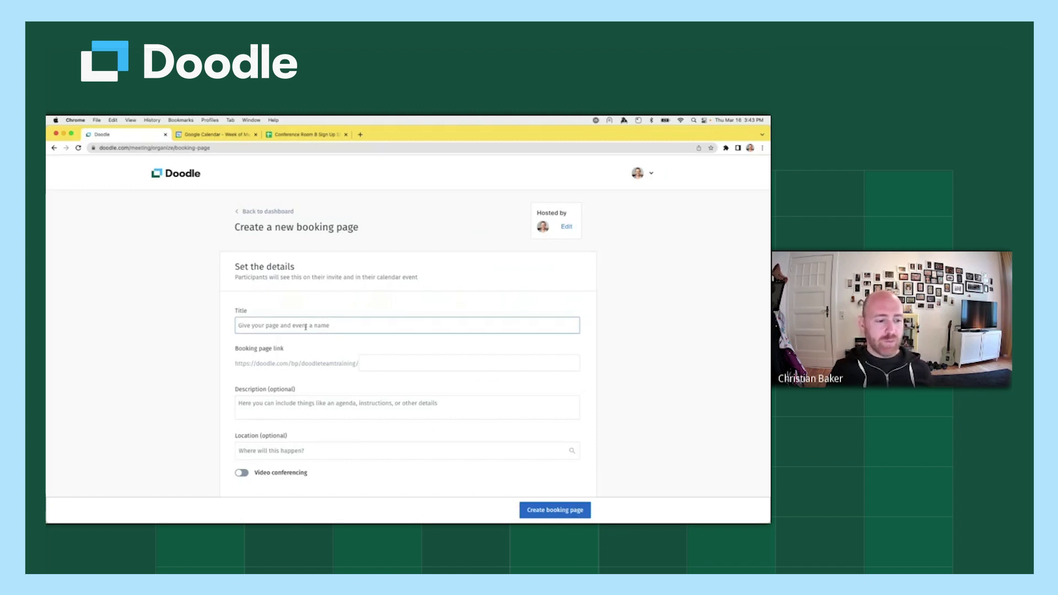
left_click(296, 325)
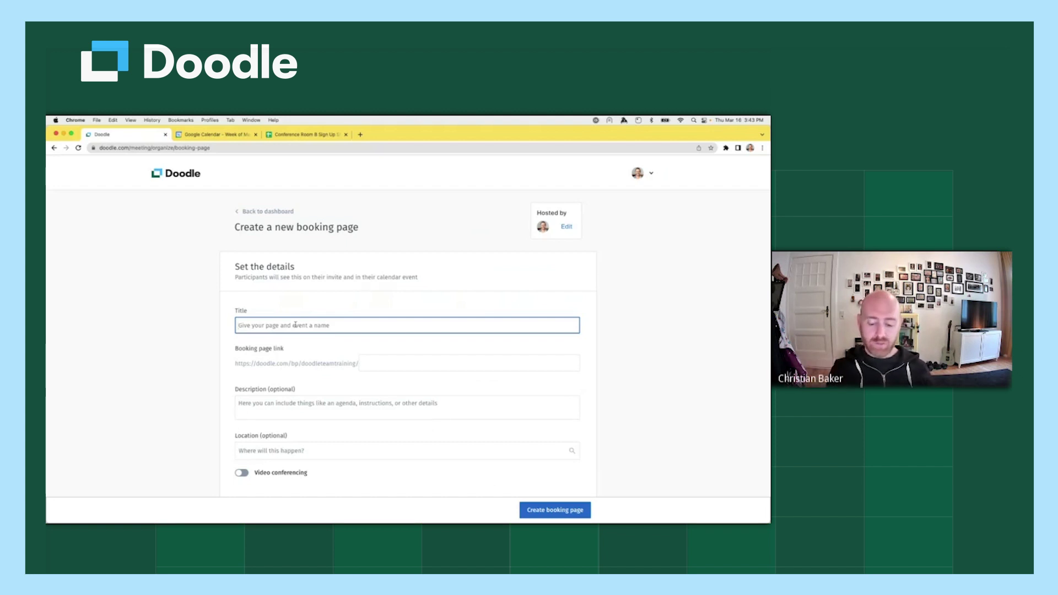
type("Cooffe")
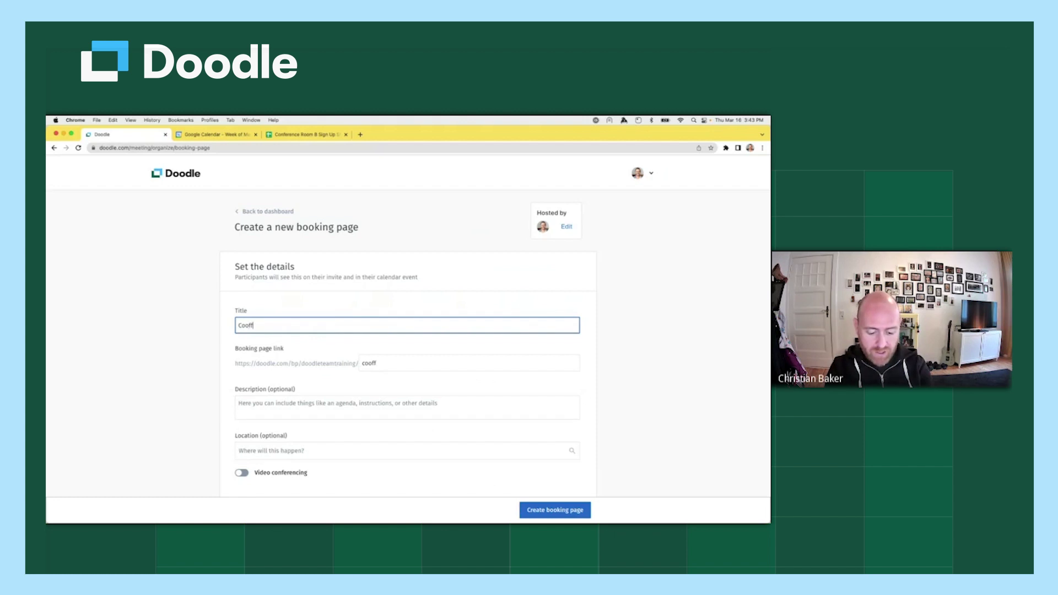
key("BackSpace")
key("BackSpace")
key("BackSpace")
key("BackSpace")
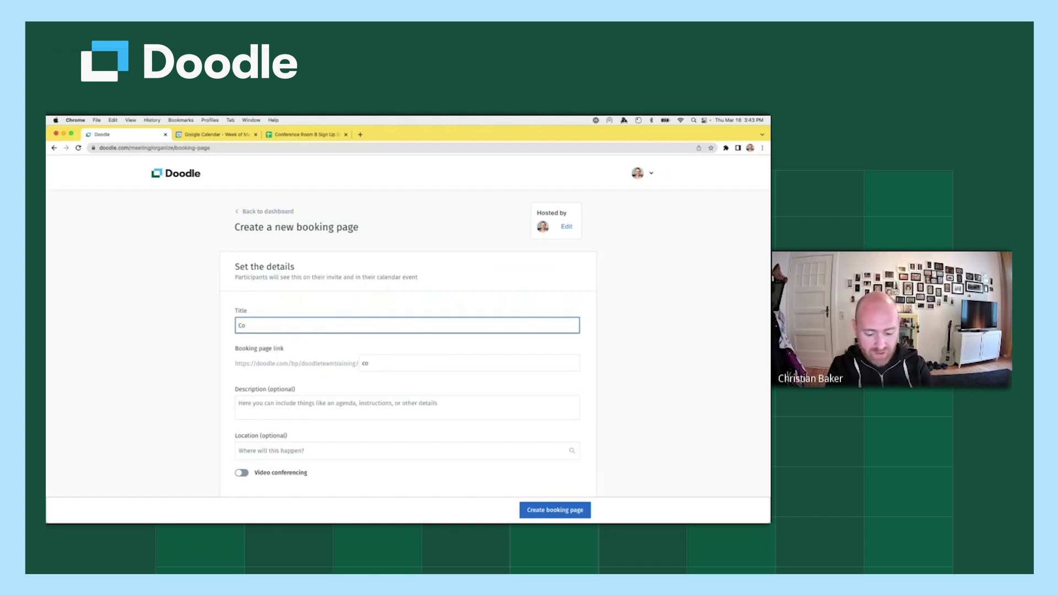
type("ffee with ")
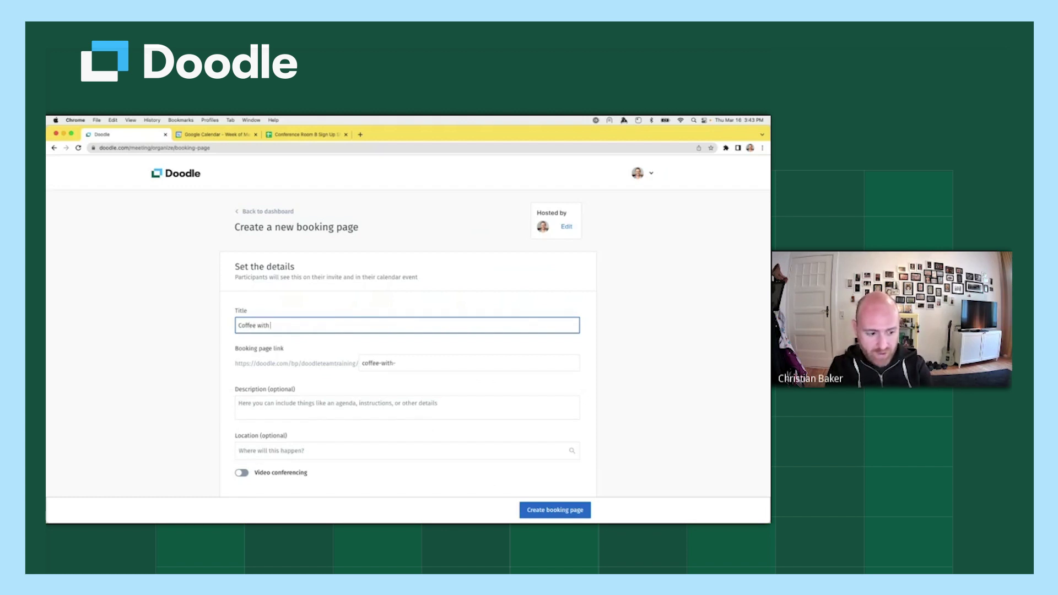
type("the CEO")
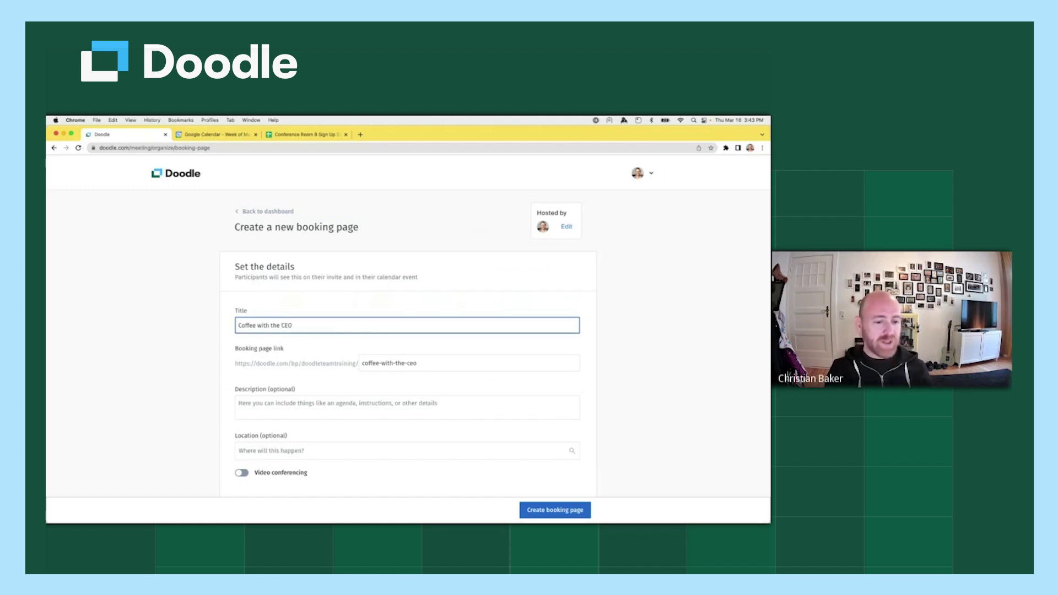
key("alt+shift+Left")
key("alt+shift+Left")
key("alt+shift+Left")
key("alt+shift+Left")
Replace the booking page link ending with 'cwtceo'.
left_click(359, 363)
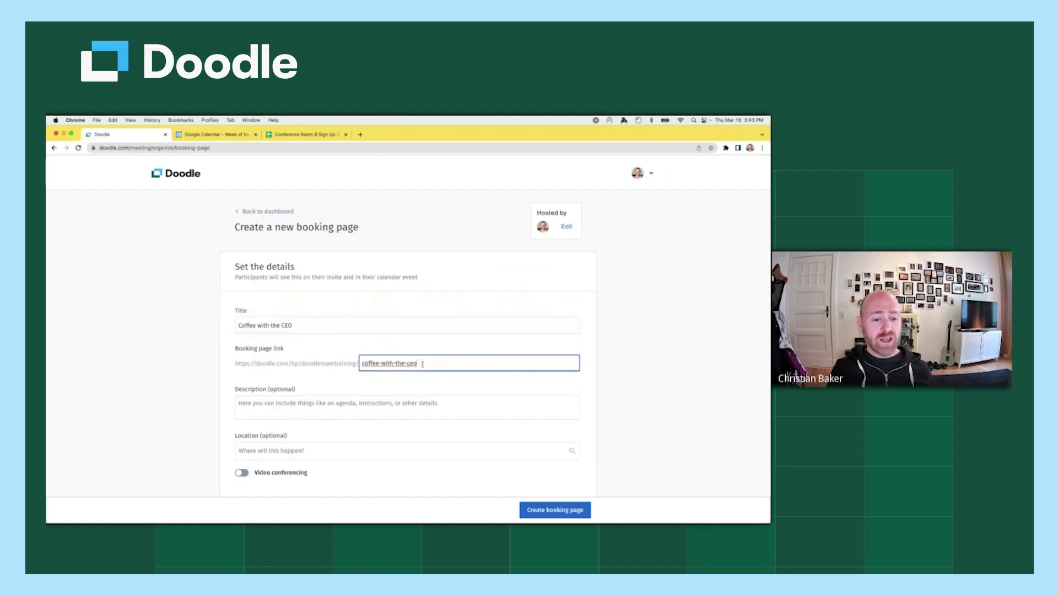
key("super+a")
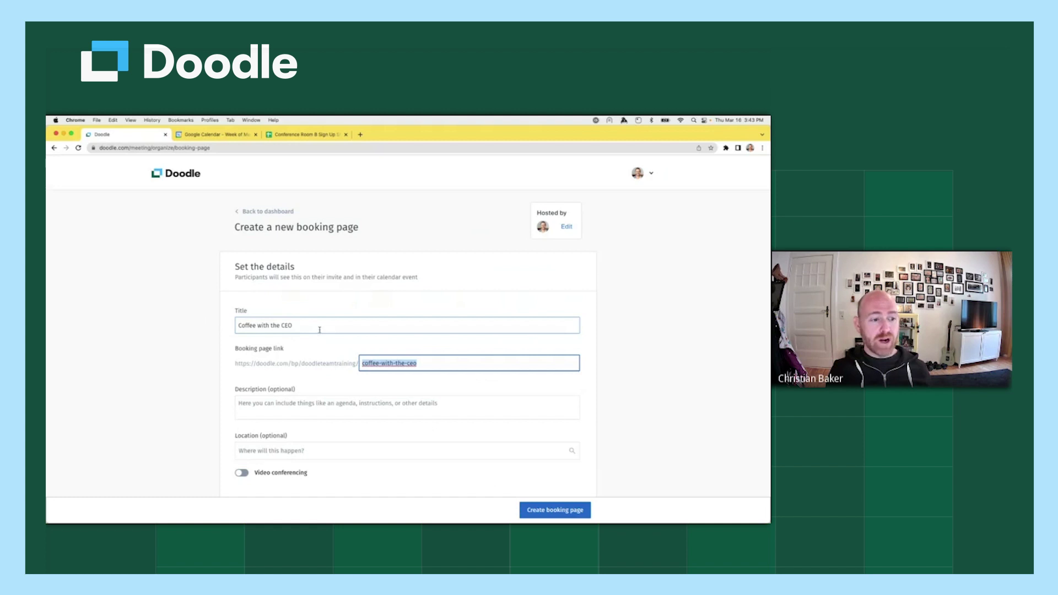
triple_click(317, 326)
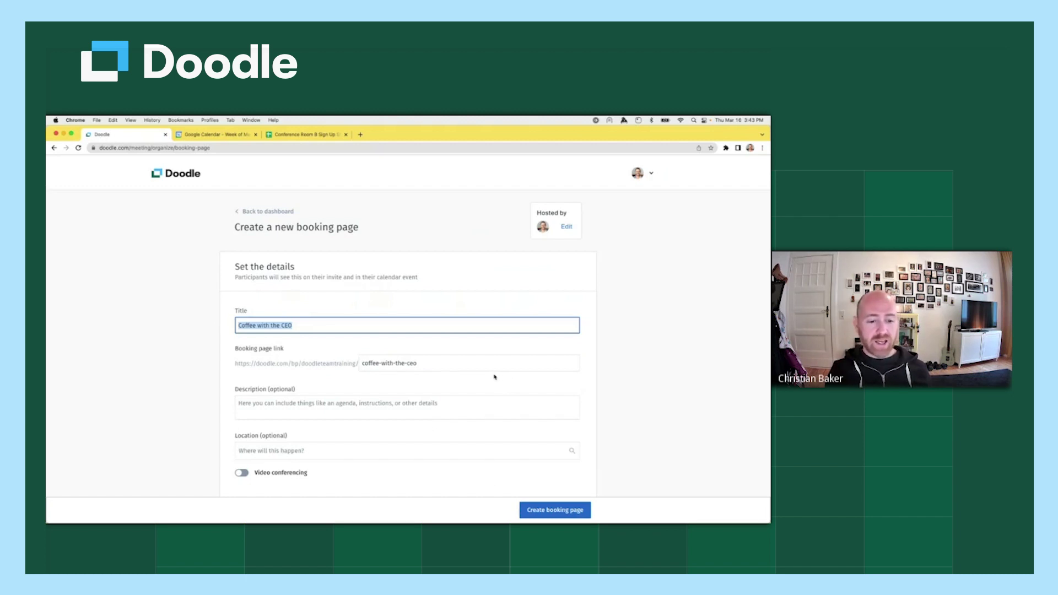
left_click_drag(430, 363, 355, 364)
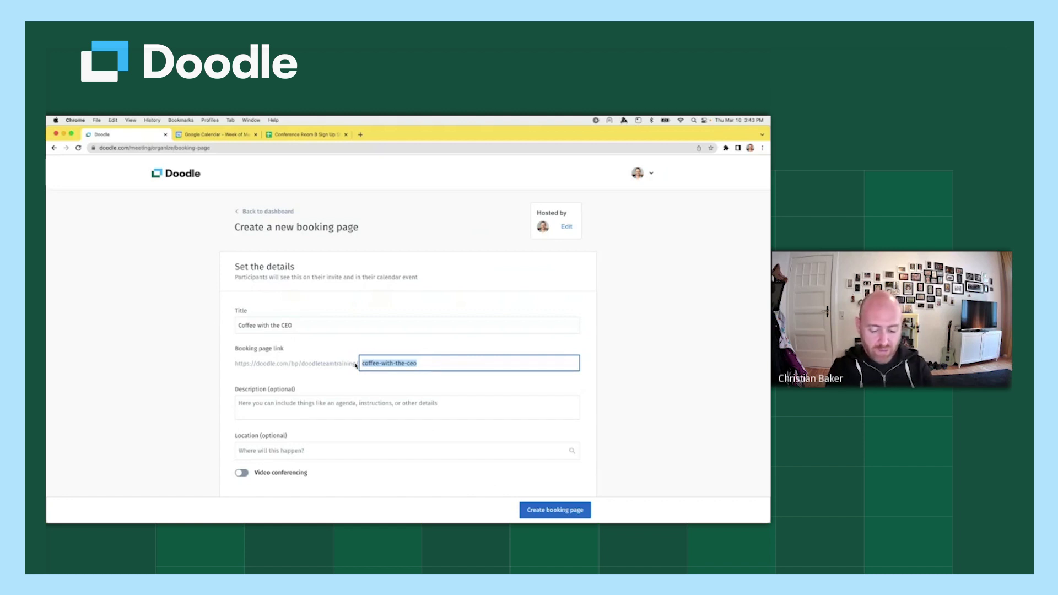
key("BackSpace")
type("cwtceo")
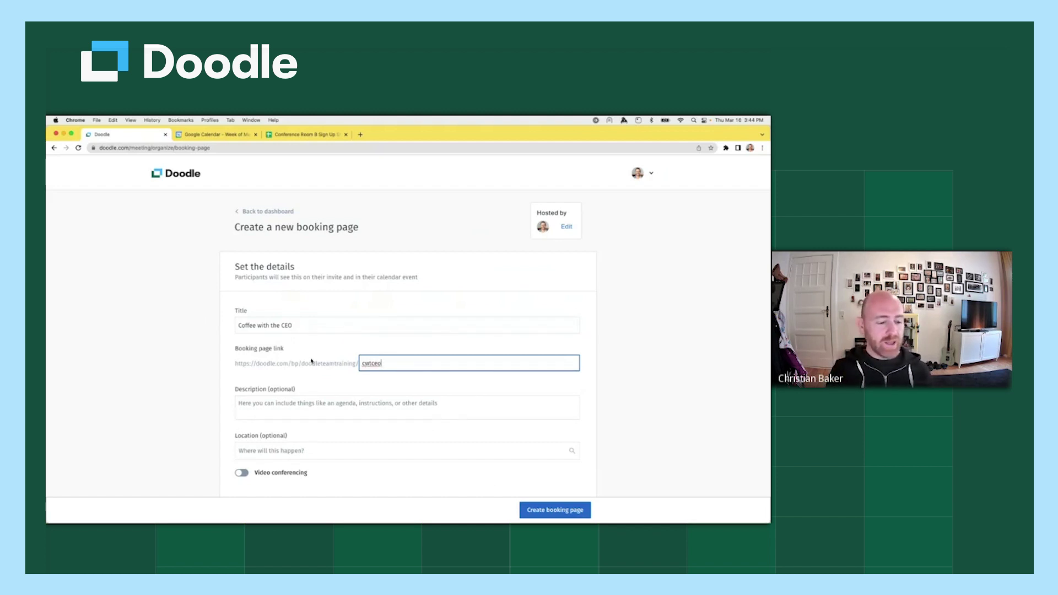
Type 'Placeholder' into the booking page's Description field.
scroll(298, 352, "down", 2)
left_click(279, 332)
double_click(279, 332)
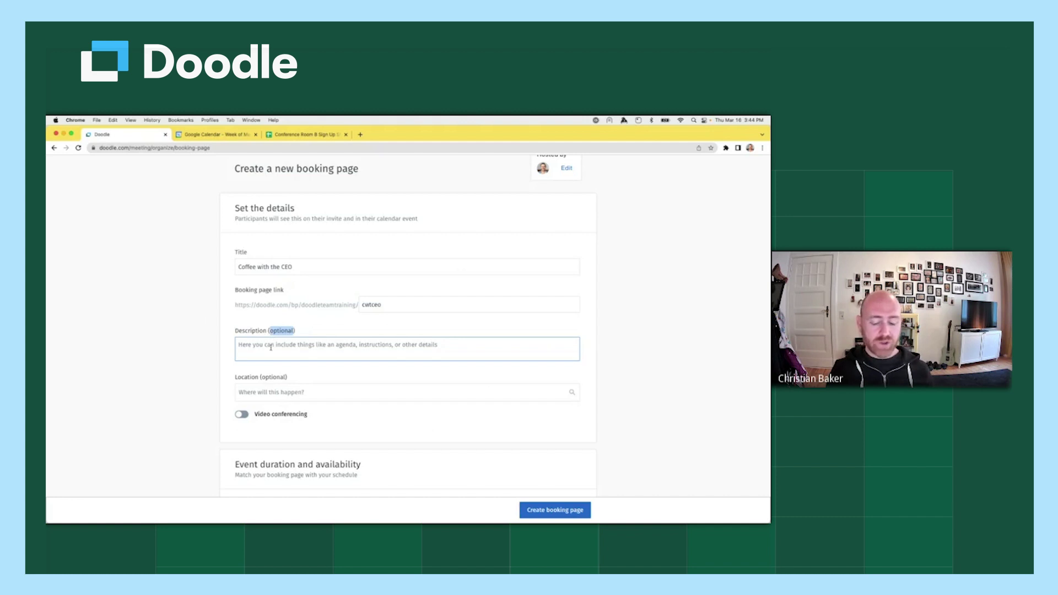
left_click(271, 347)
type("Placeholder.")
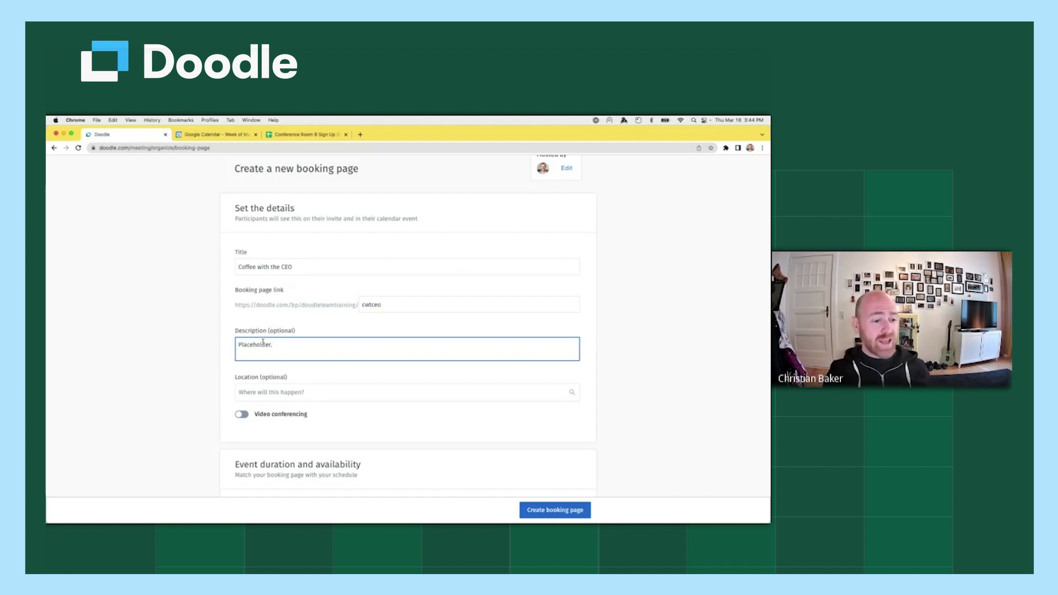
Enter 'My office' as the meeting location.
scroll(263, 343, "down", 3)
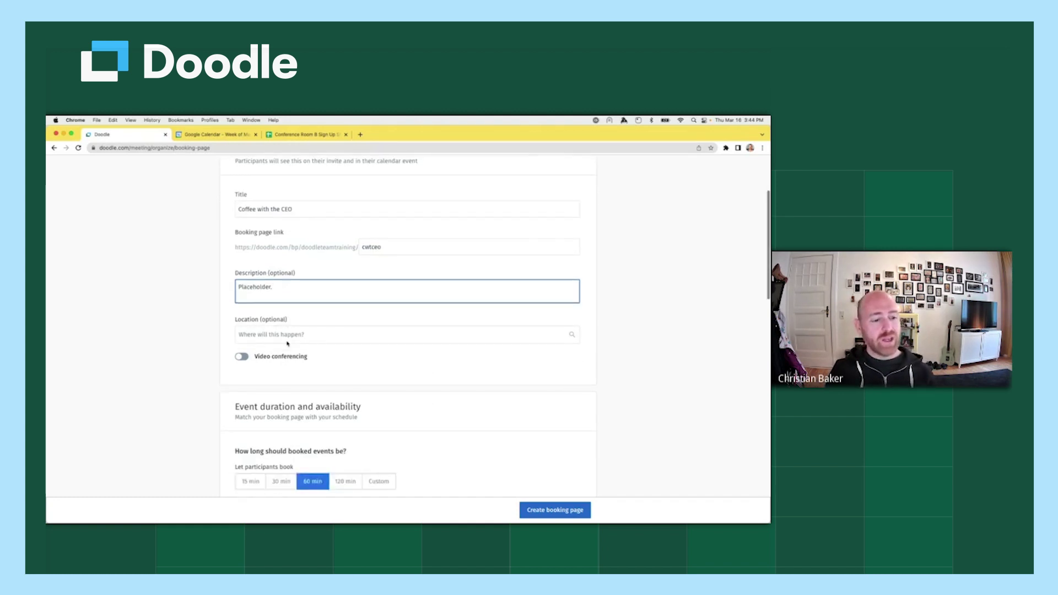
left_click(306, 286)
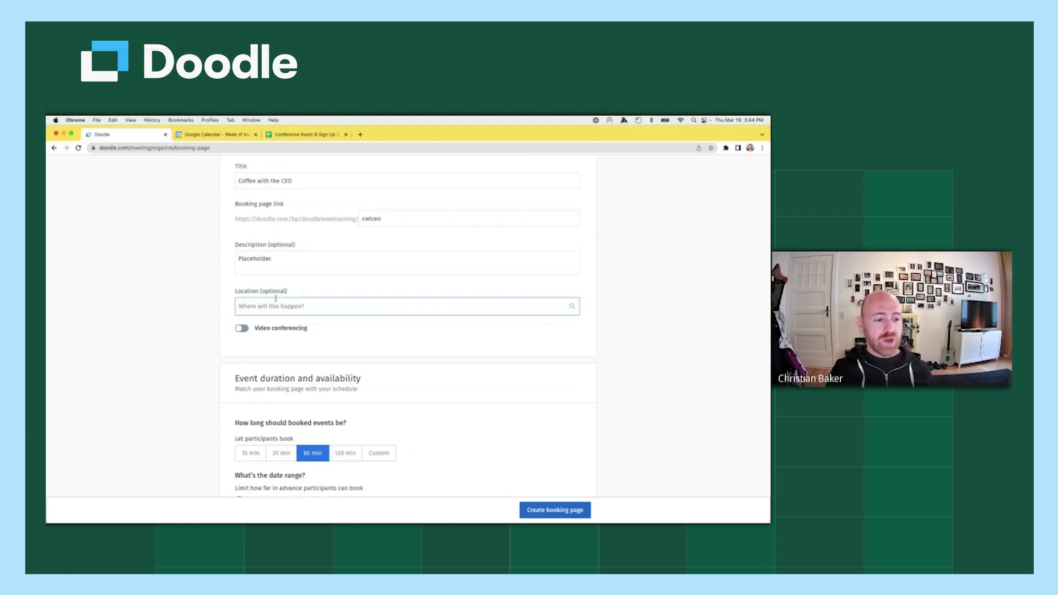
left_click(305, 306)
type("My office")
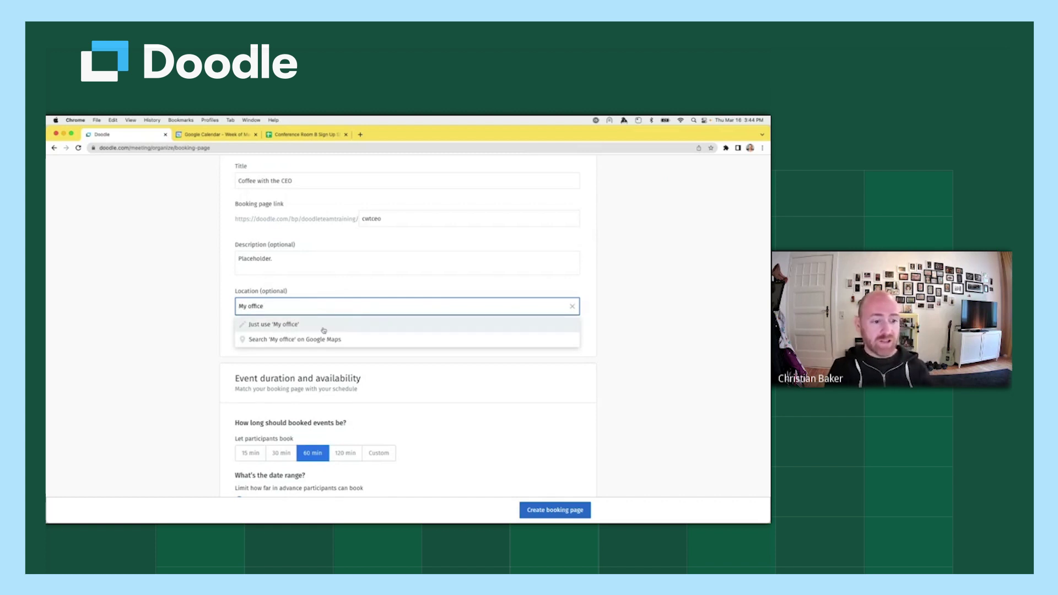
left_click(320, 327)
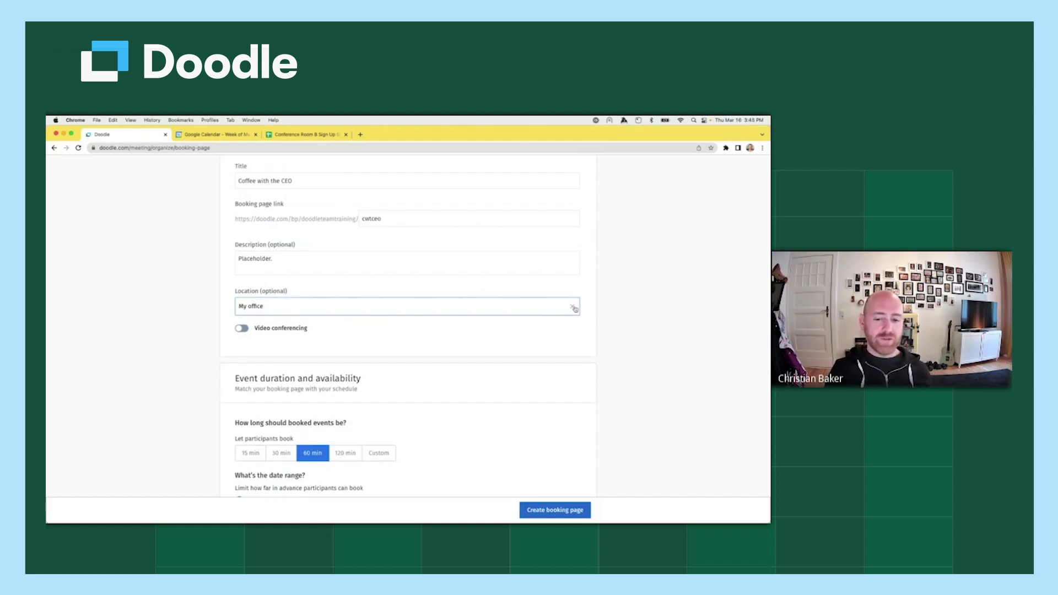
left_click_drag(276, 307, 222, 309)
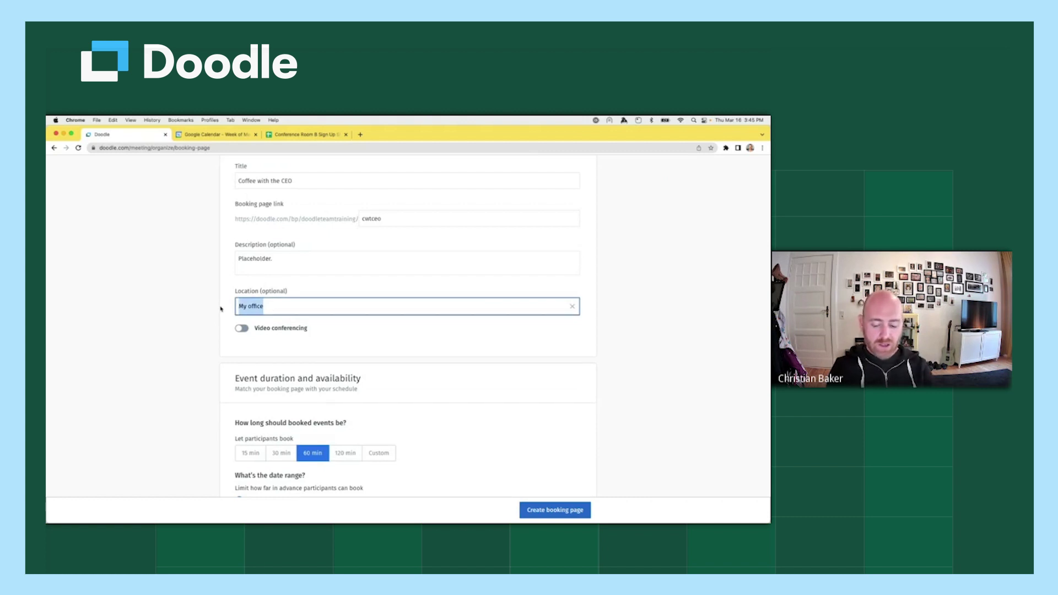
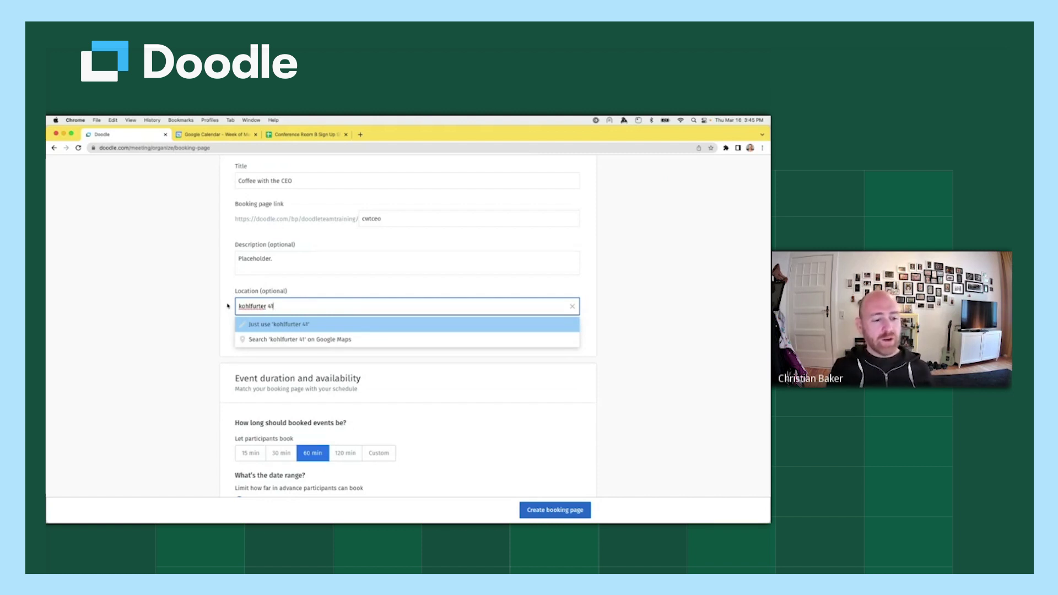
left_click_drag(280, 304, 226, 307)
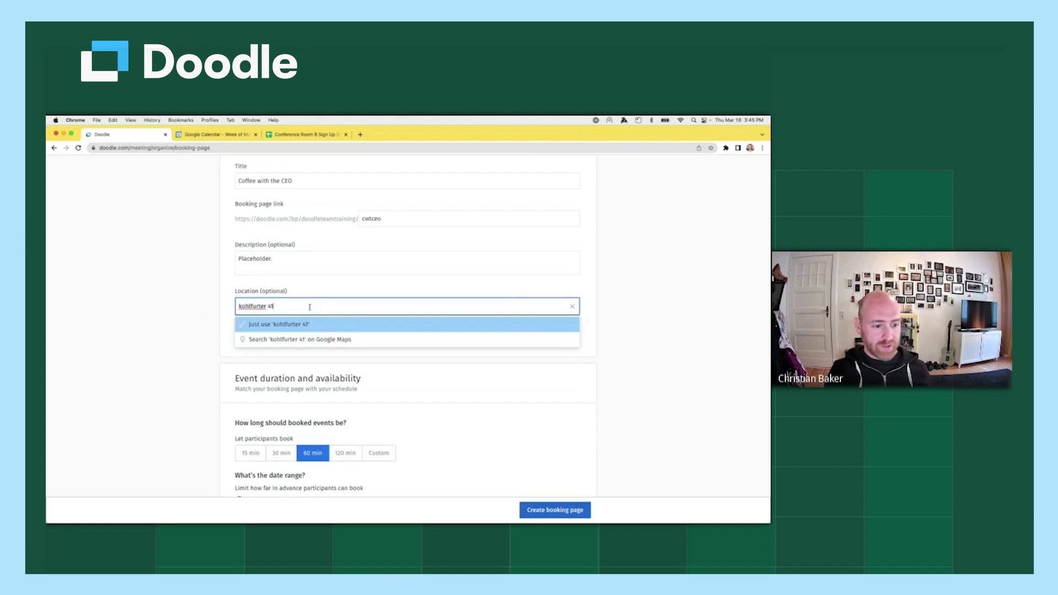
left_click(306, 340)
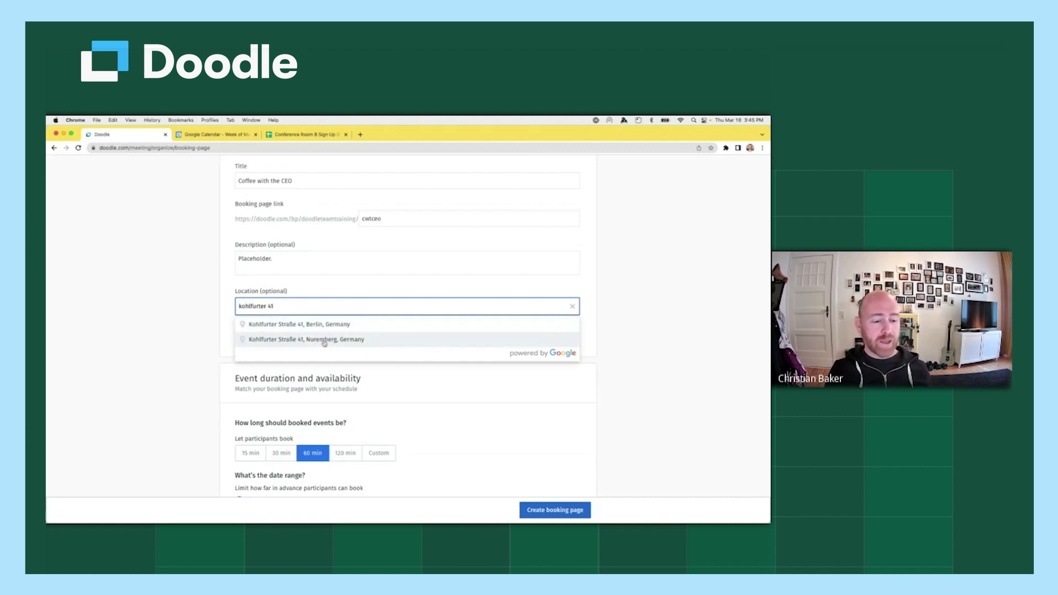
left_click(369, 328)
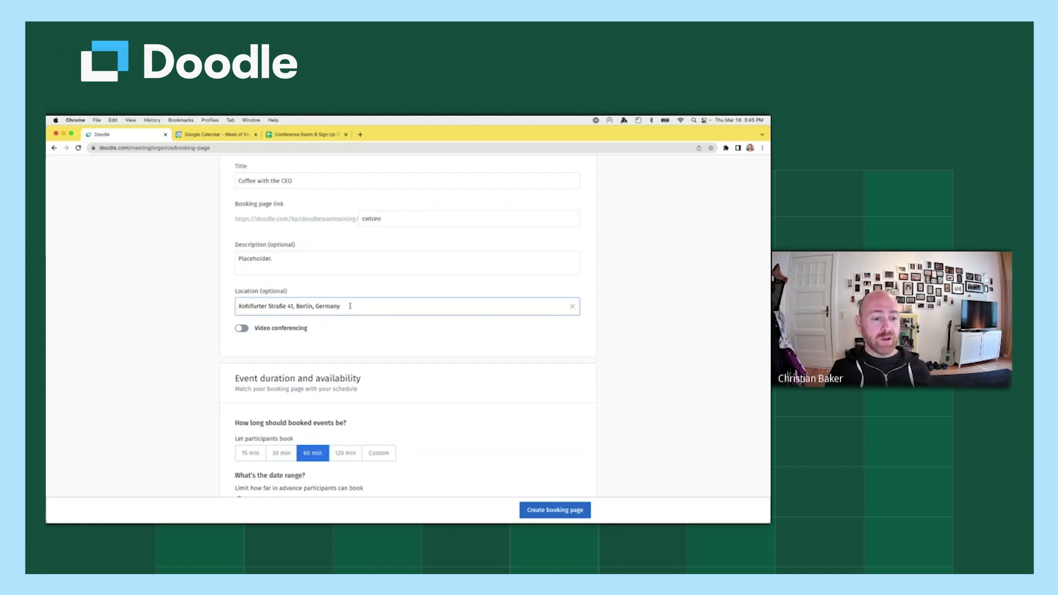
left_click(349, 306)
left_click_drag(349, 306, 223, 307)
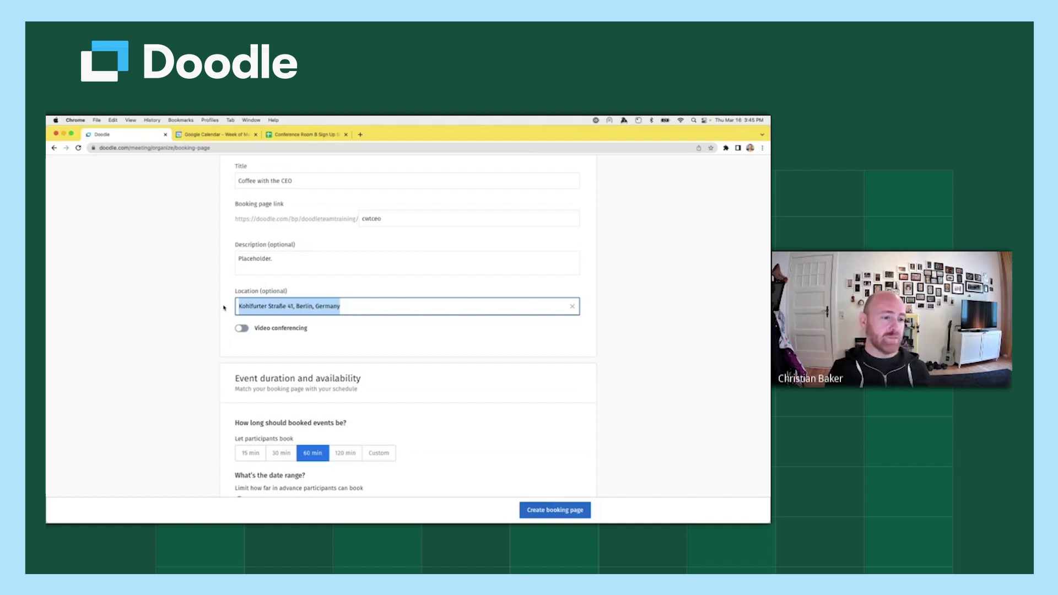
left_click(341, 293)
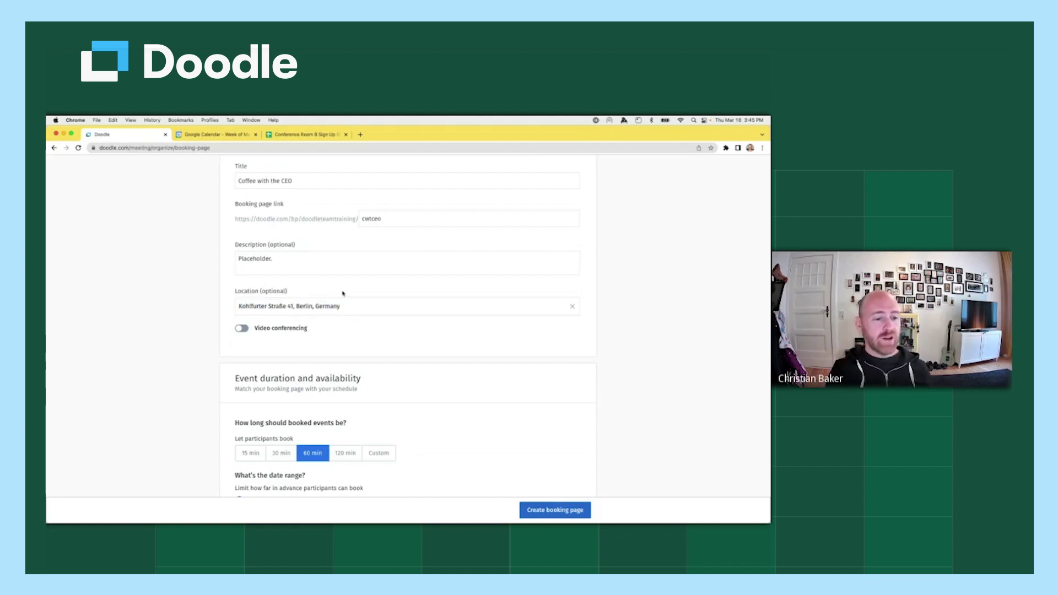
Clear the location and turn on video conferencing with Google Meet.
left_click(574, 307)
left_click(264, 332)
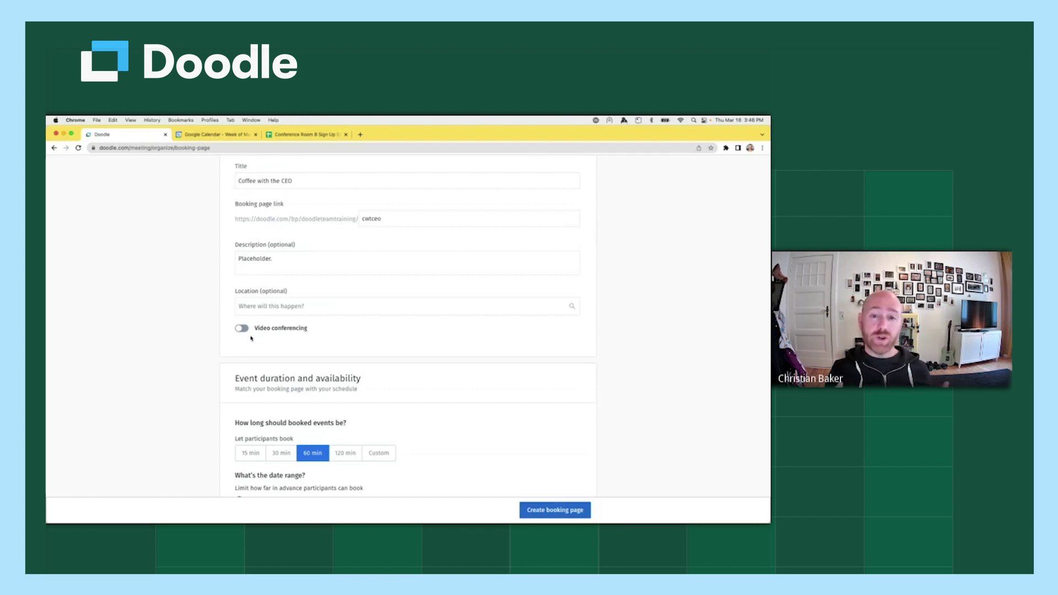
left_click(242, 329)
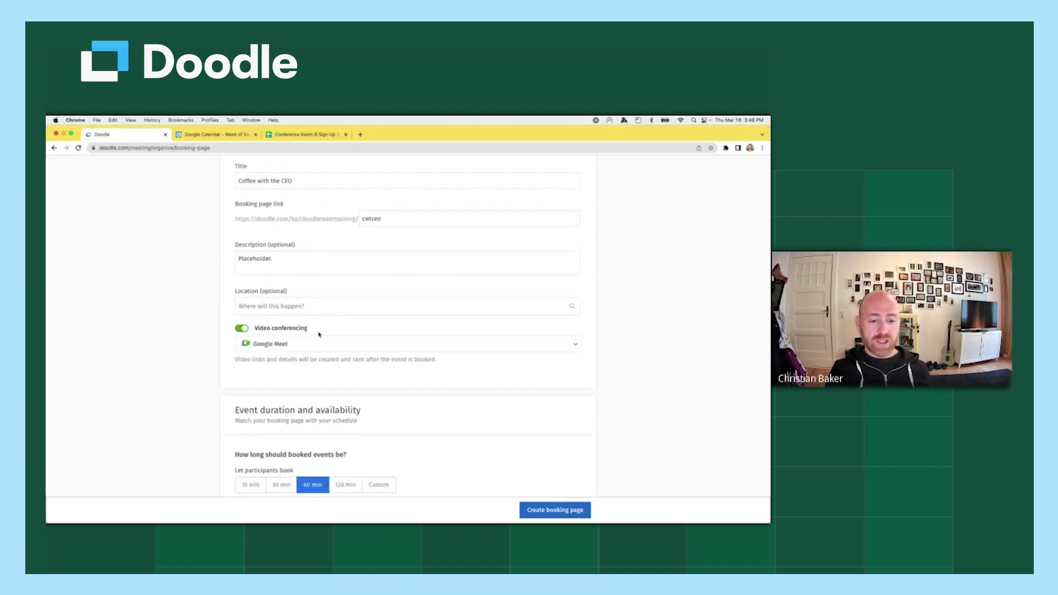
left_click(490, 345)
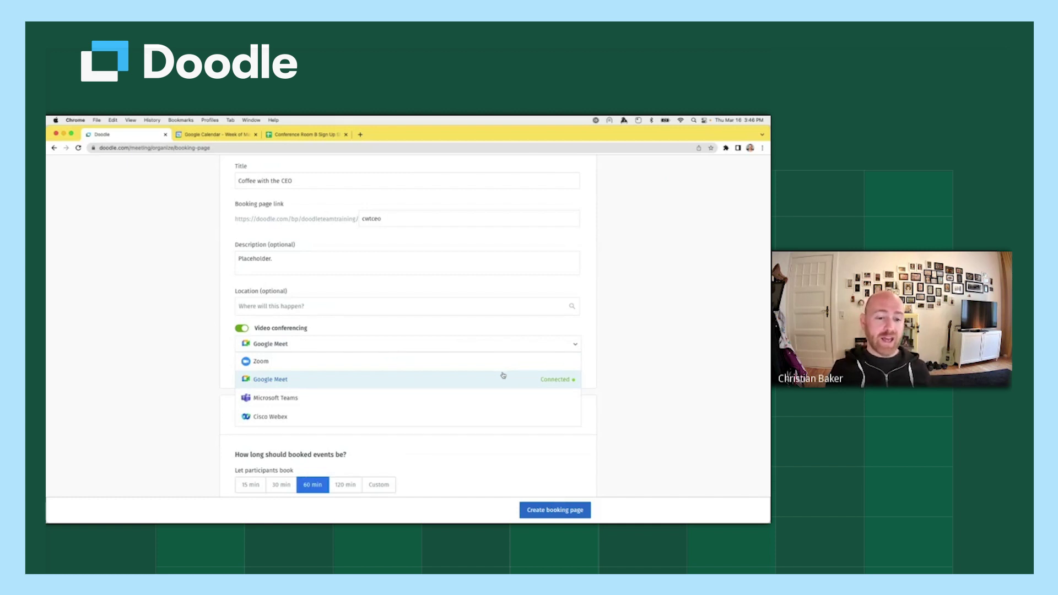
left_click(504, 377)
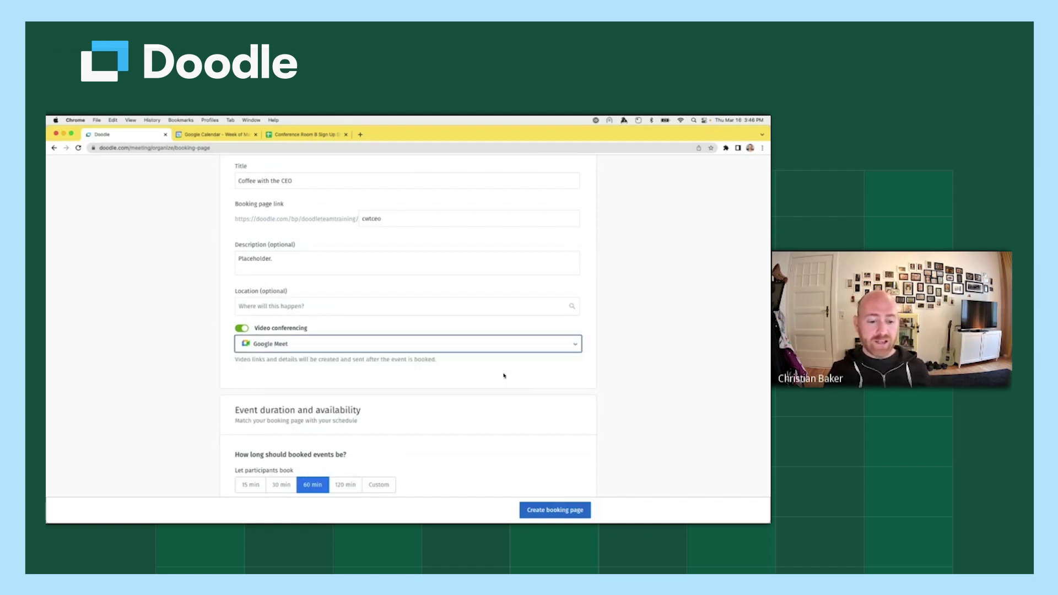
left_click_drag(234, 359, 449, 362)
left_click(451, 362)
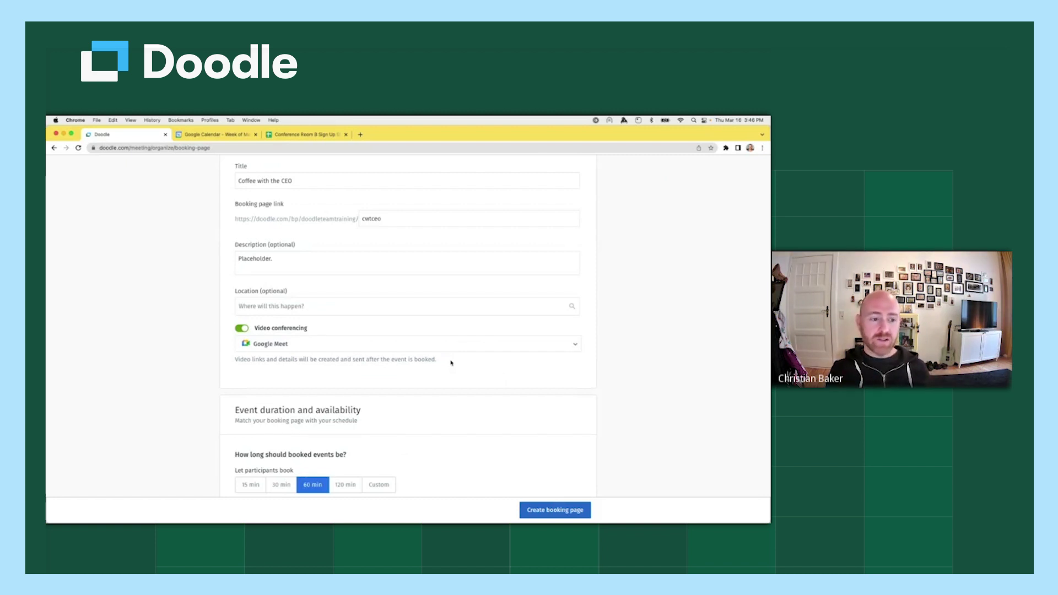
Restore the Berlin street address as the location from the suggestions.
scroll(447, 362, "up", 2)
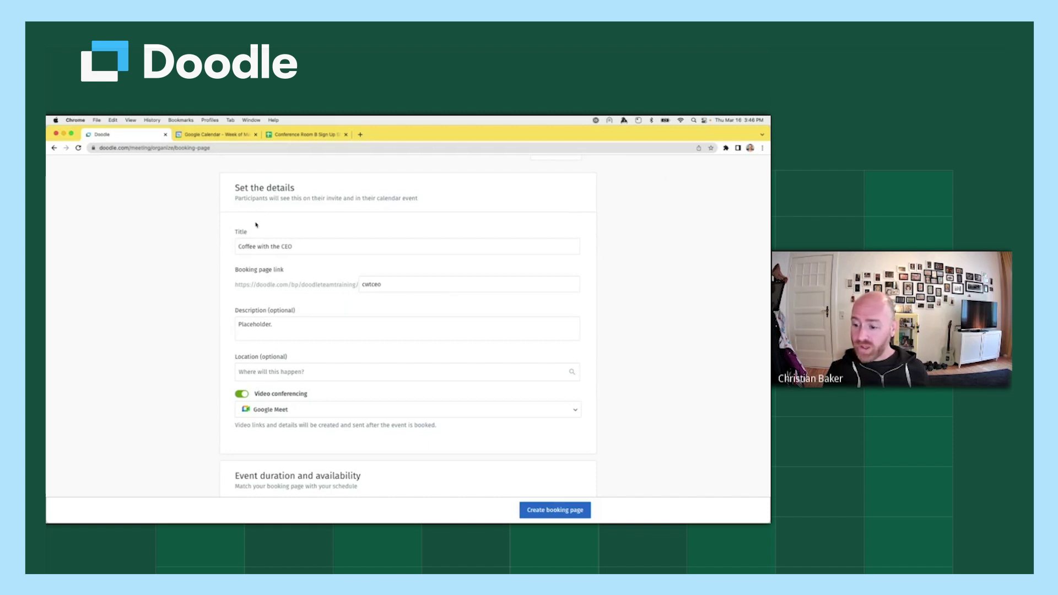
left_click(298, 371)
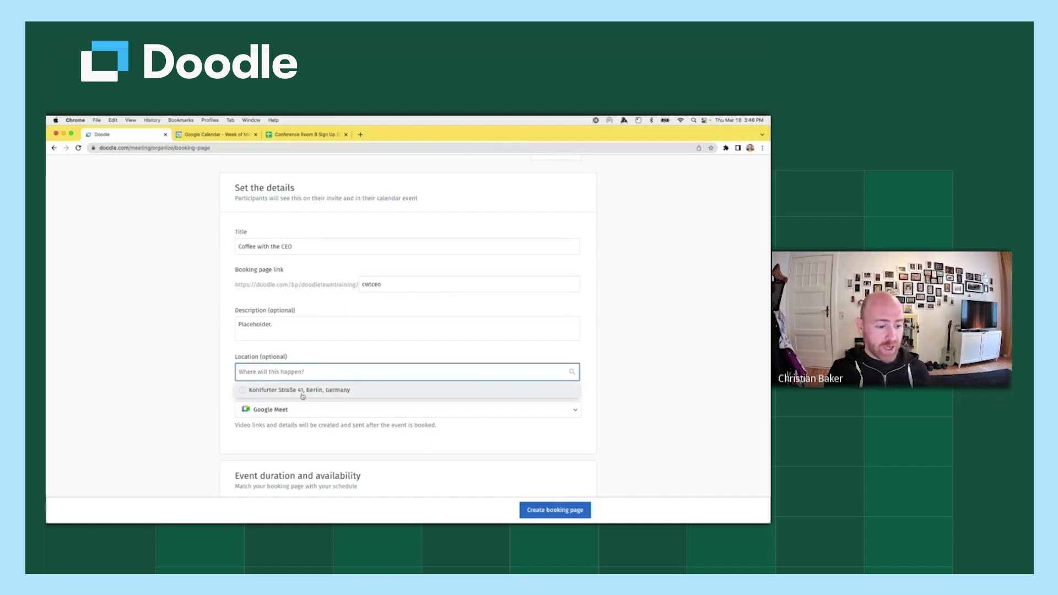
left_click(305, 394)
left_click(398, 374)
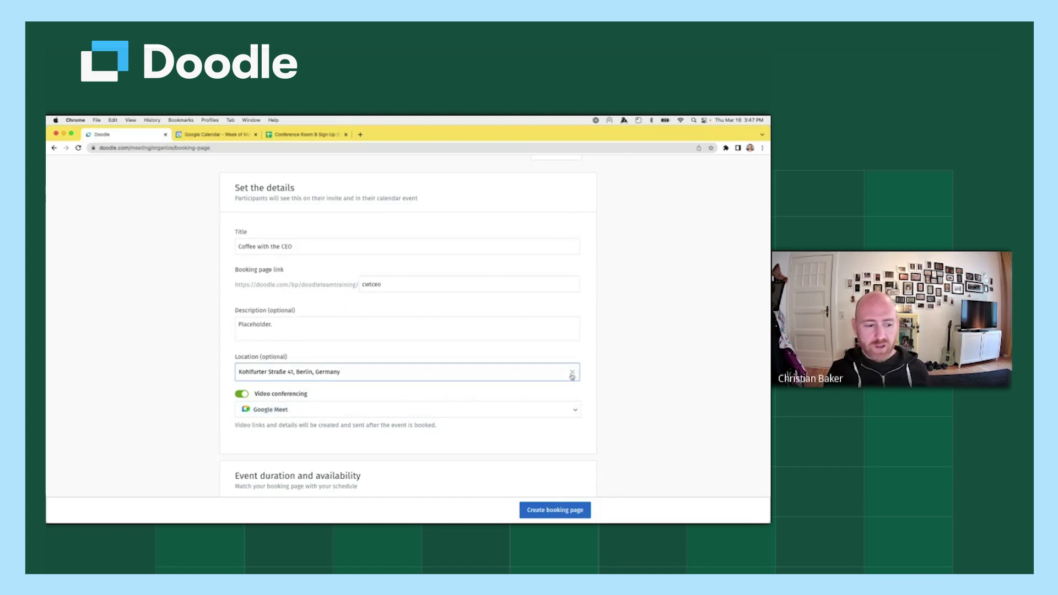
Switch off Google Meet video conferencing, leaving the Berlin address as the location.
left_click(570, 409)
left_click(237, 393)
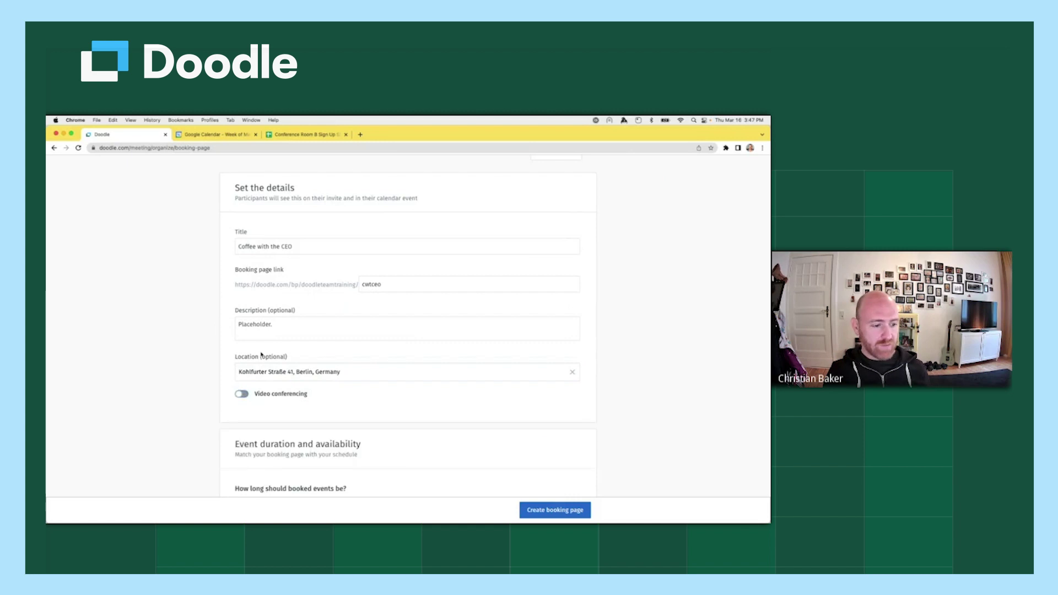
left_click(276, 322)
left_click_drag(286, 324, 219, 324)
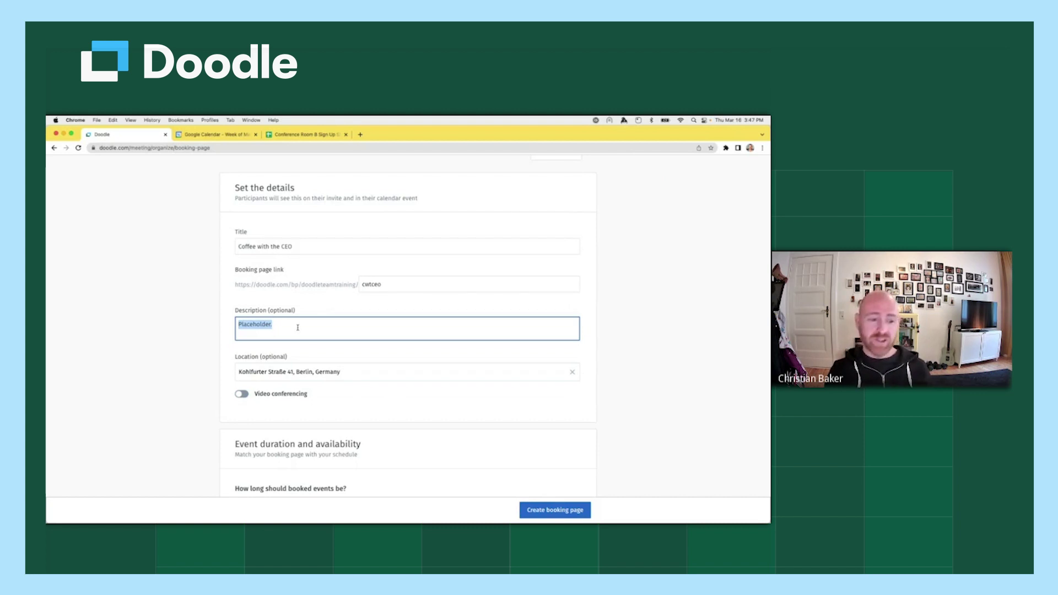
left_click(336, 315)
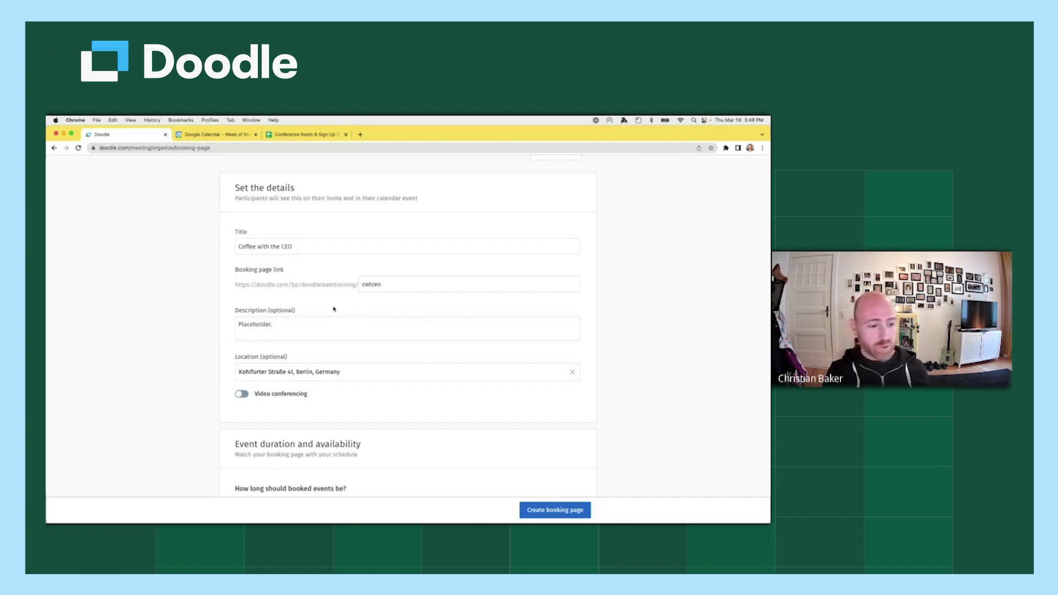
Change the booked event duration from 60 to 30 minutes.
scroll(632, 302, "down", 8)
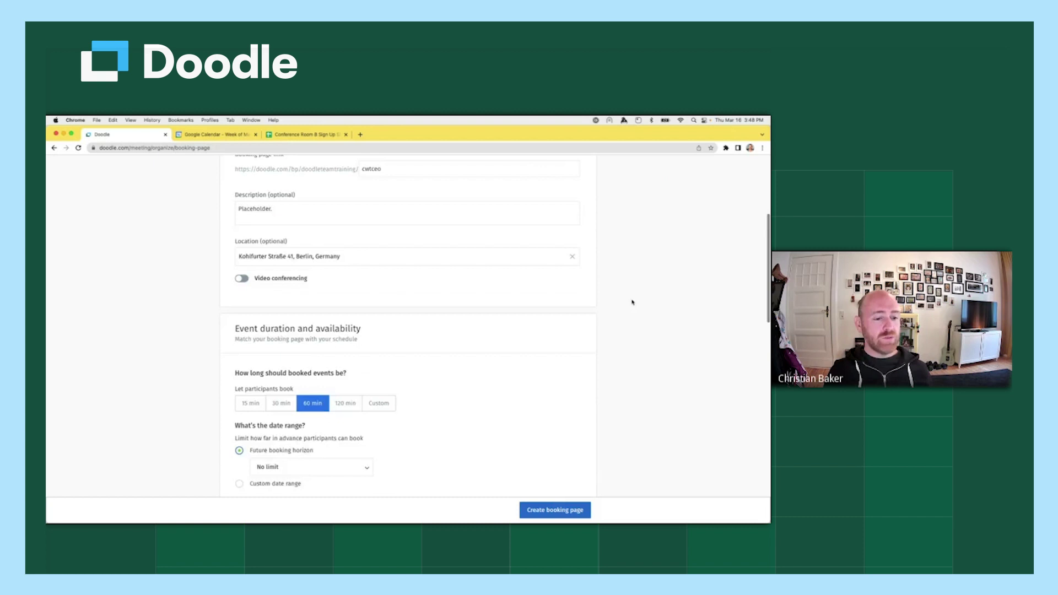
scroll(634, 305, "down", 2)
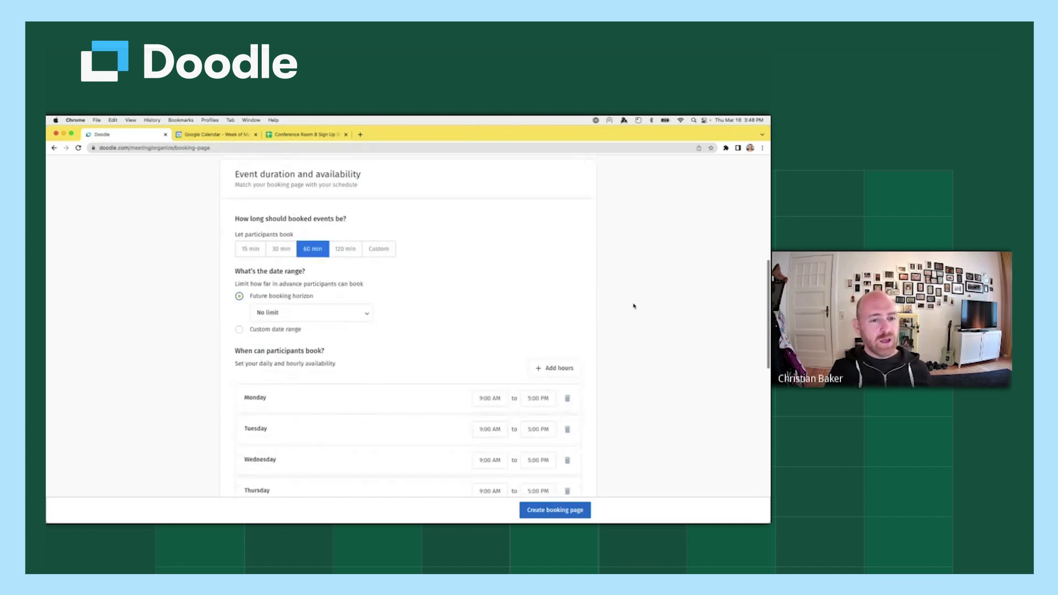
scroll(634, 305, "down", 1)
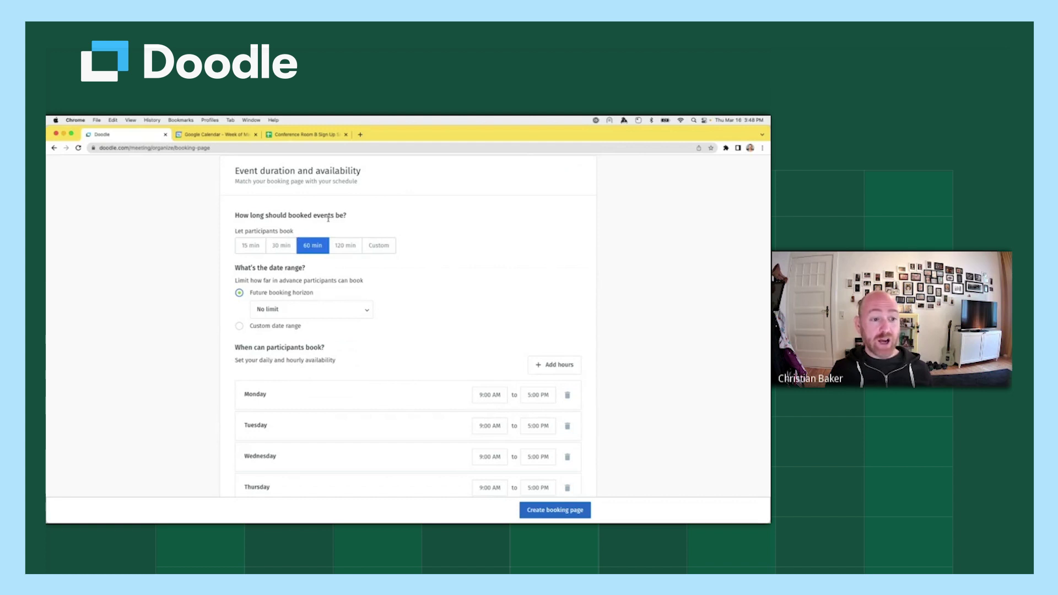
scroll(329, 219, "up", 1)
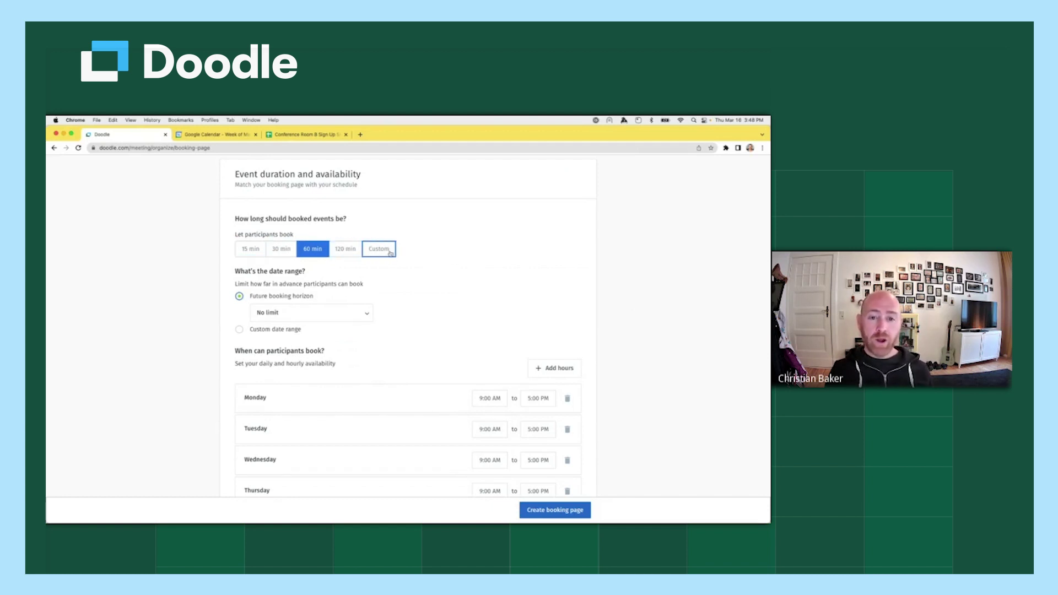
left_click(390, 252)
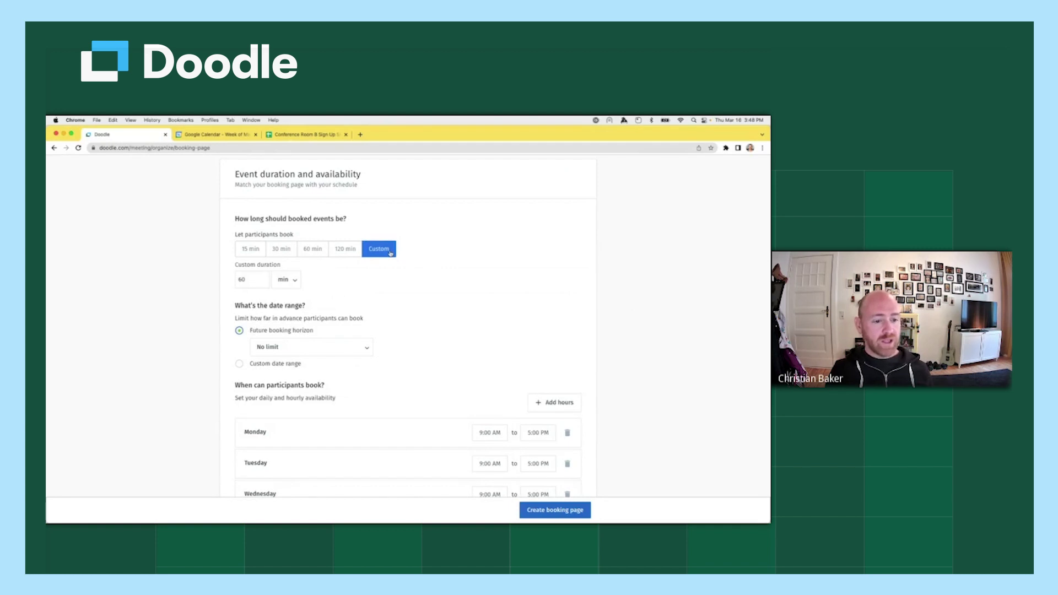
left_click(284, 279)
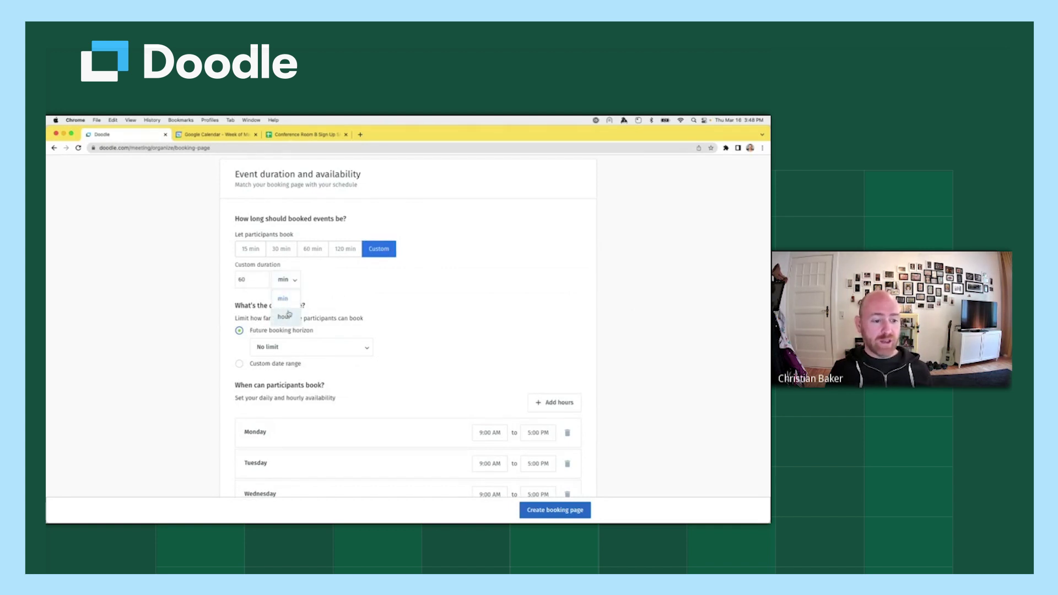
left_click(282, 299)
left_click(262, 282)
left_click_drag(262, 282, 237, 282)
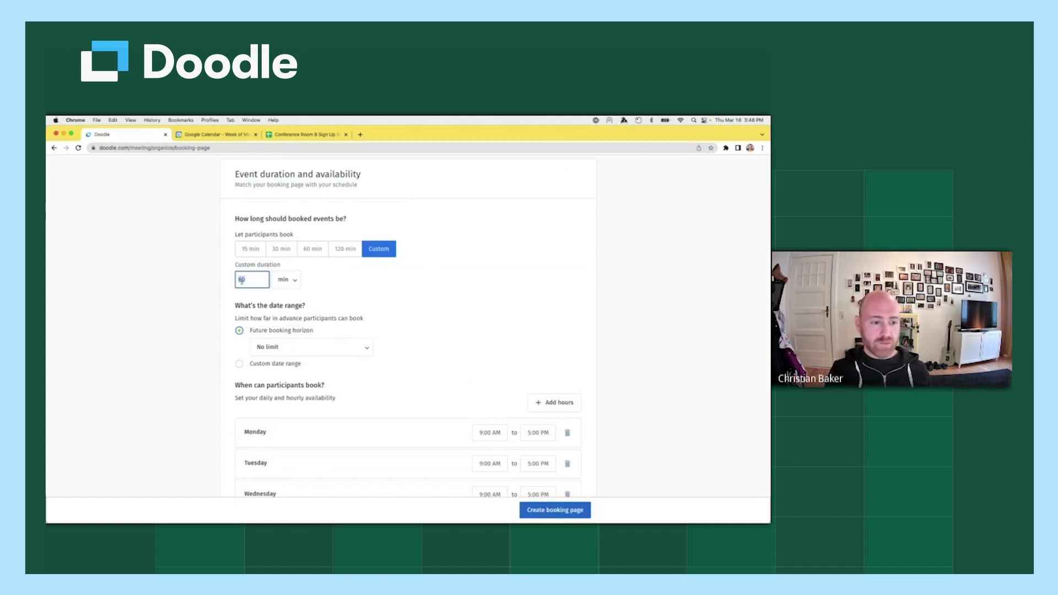
left_click(373, 280)
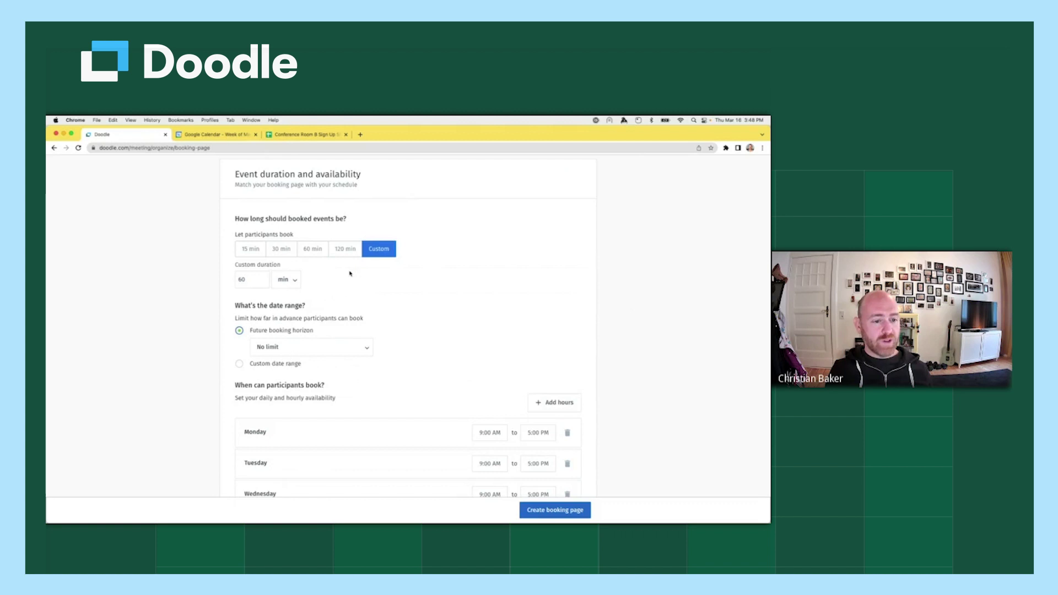
left_click(289, 257)
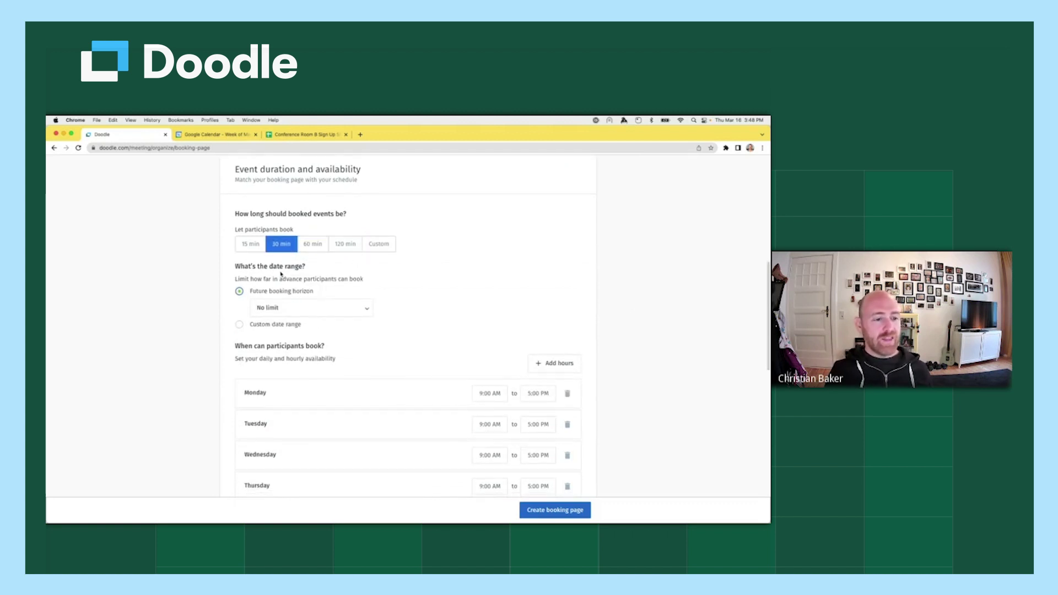
Set the future booking horizon to 3 weeks into the future.
left_click_drag(232, 266, 308, 267)
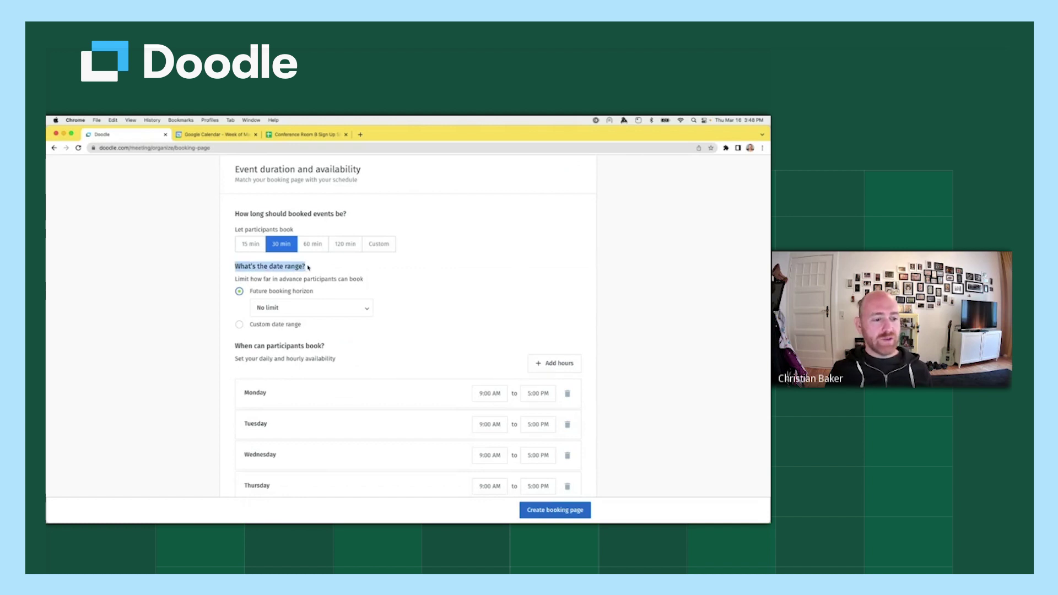
left_click(397, 272)
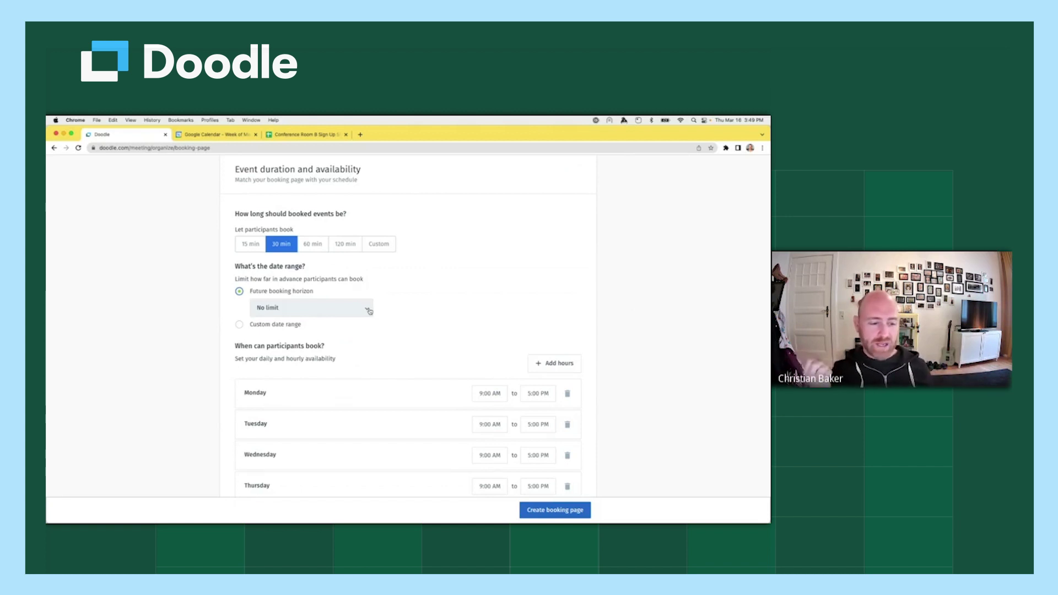
left_click(369, 311)
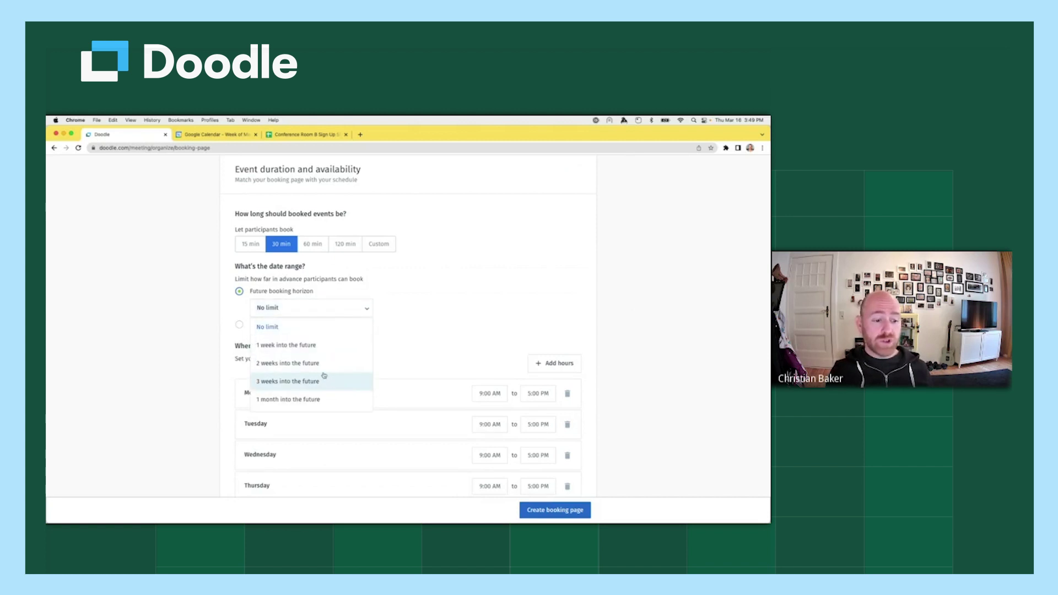
scroll(325, 378, "down", 3)
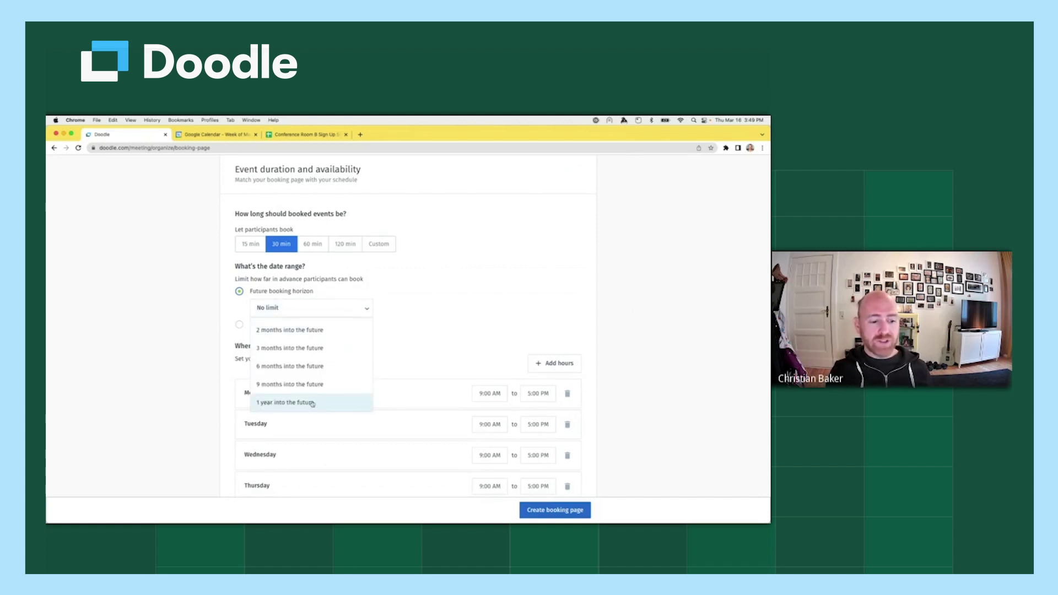
scroll(320, 383, "up", 3)
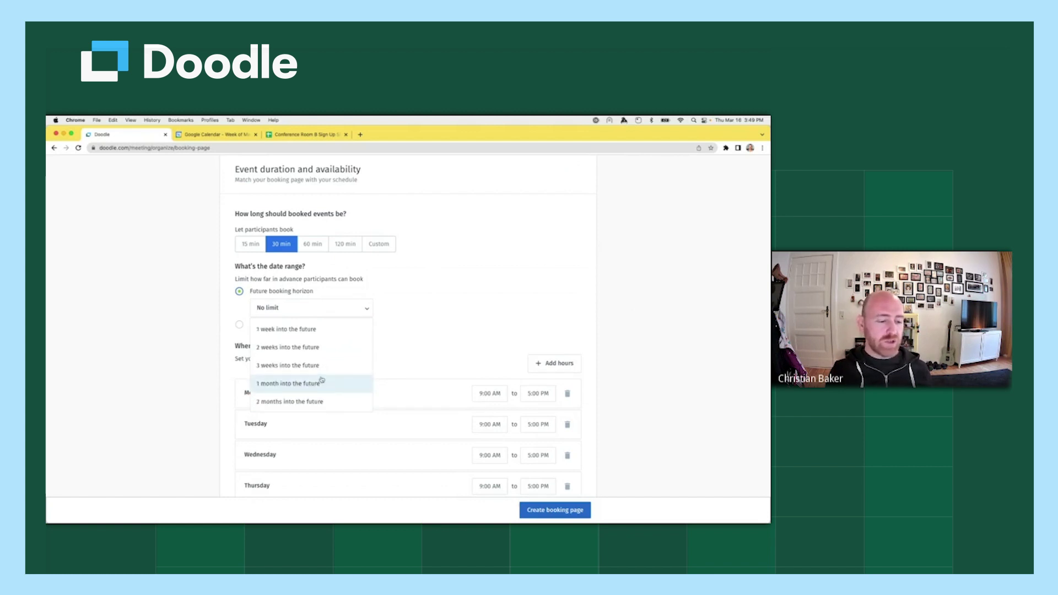
scroll(323, 380, "up", 1)
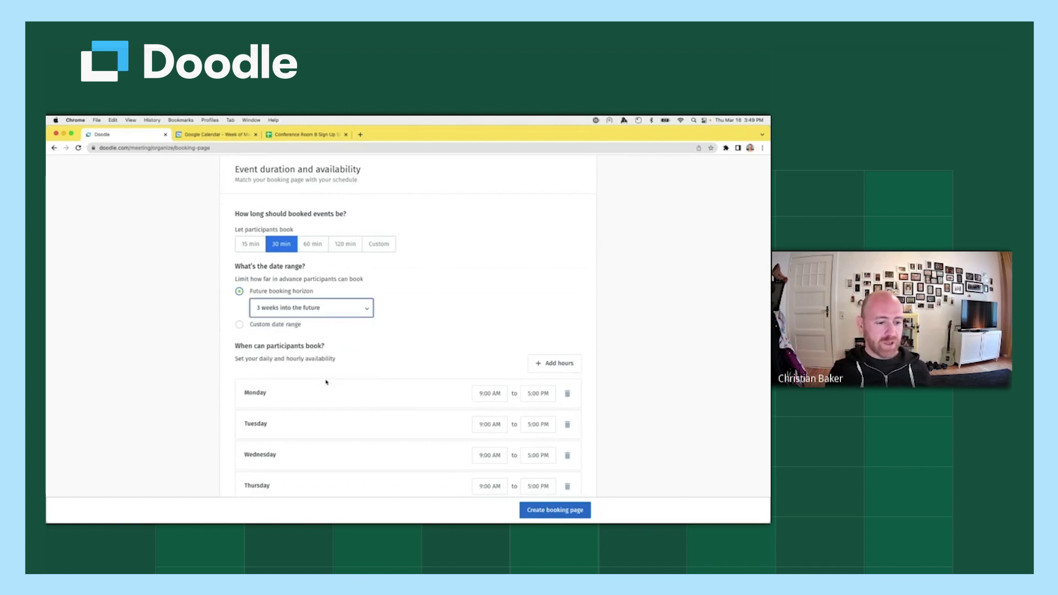
left_click(325, 379)
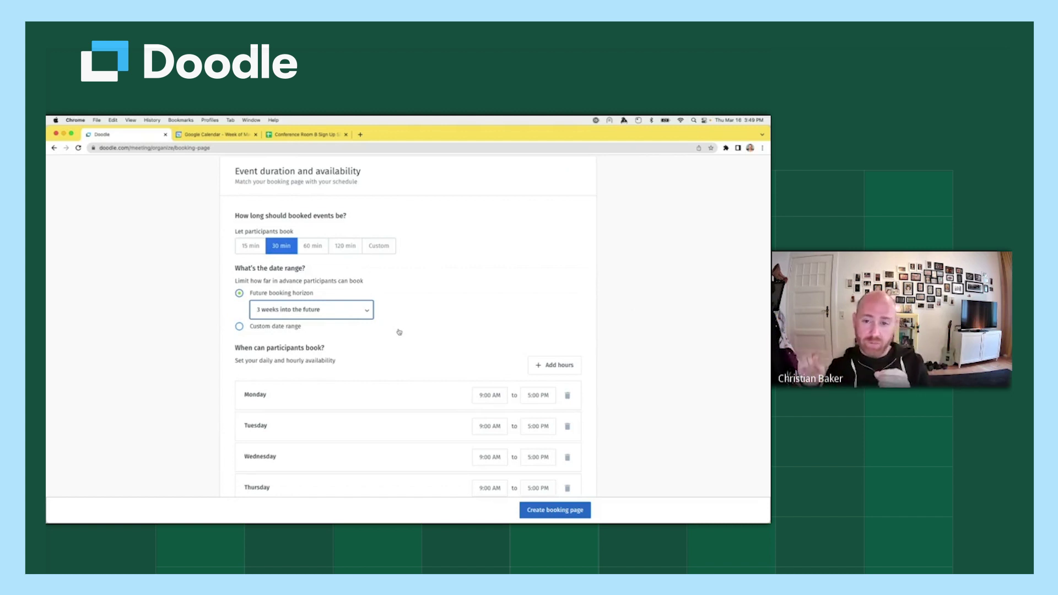
Try the custom date range option, then revert to the 3-week horizon.
left_click(241, 328)
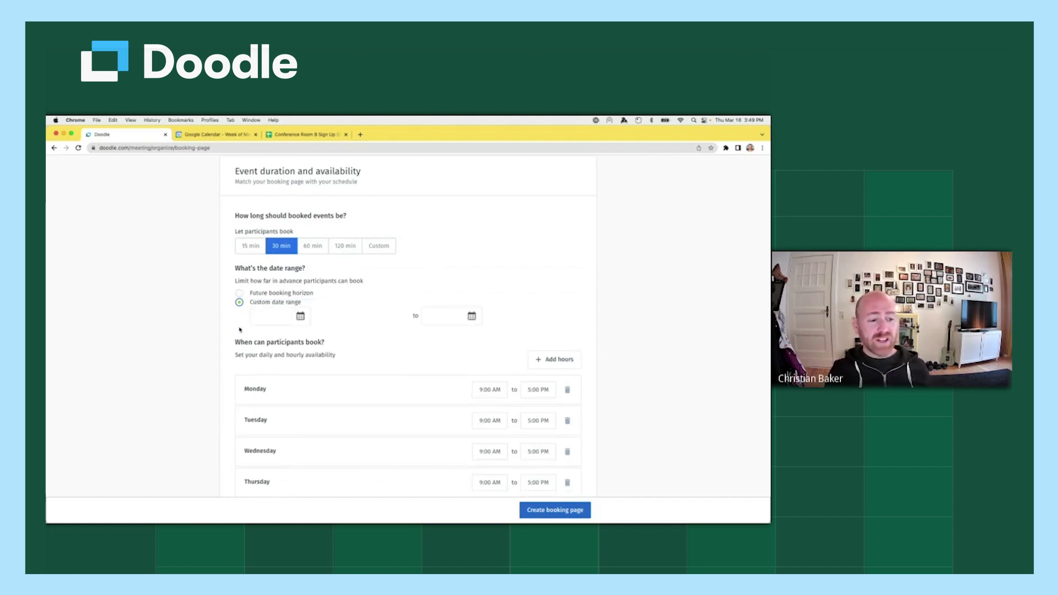
left_click(283, 316)
left_click(443, 316)
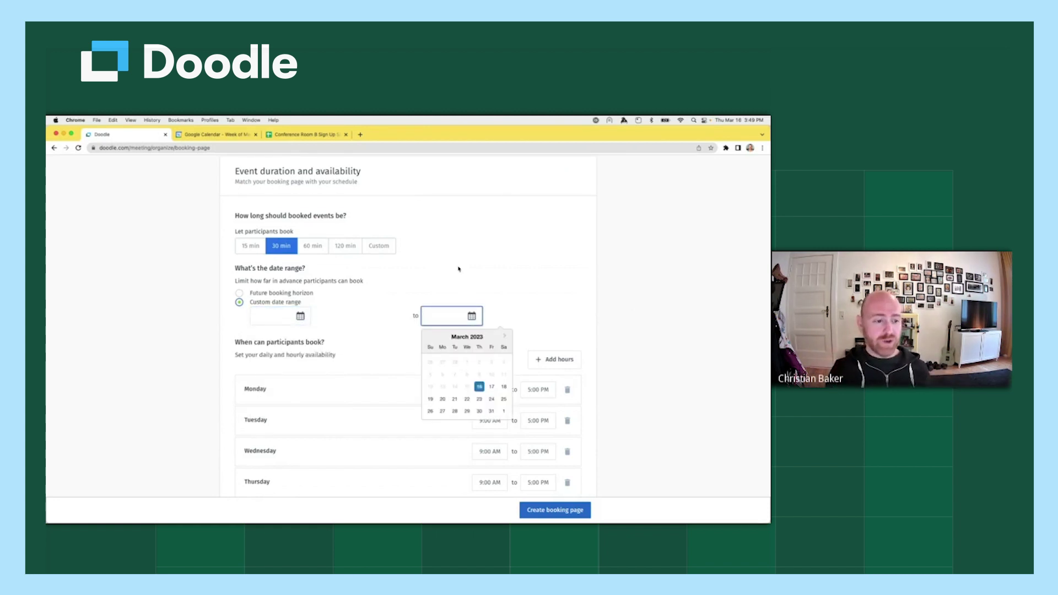
left_click(459, 269)
left_click(239, 292)
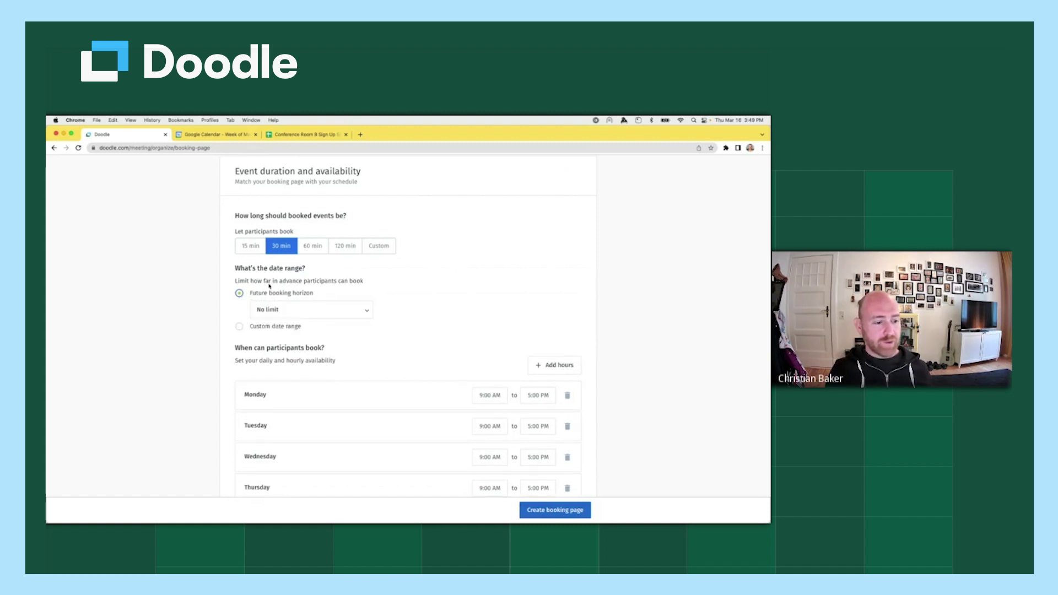
left_click(307, 317)
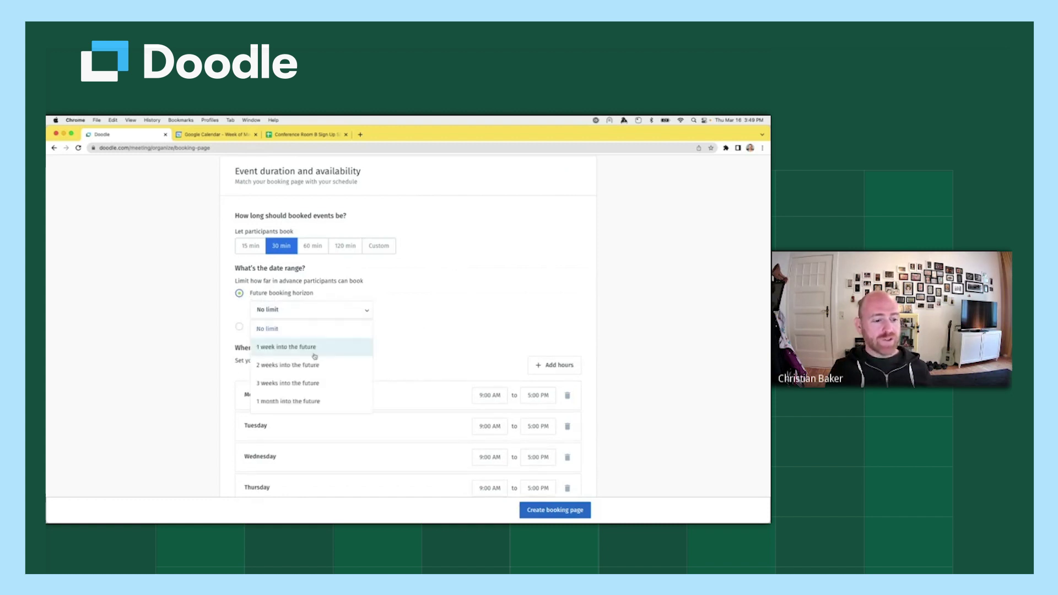
left_click(319, 384)
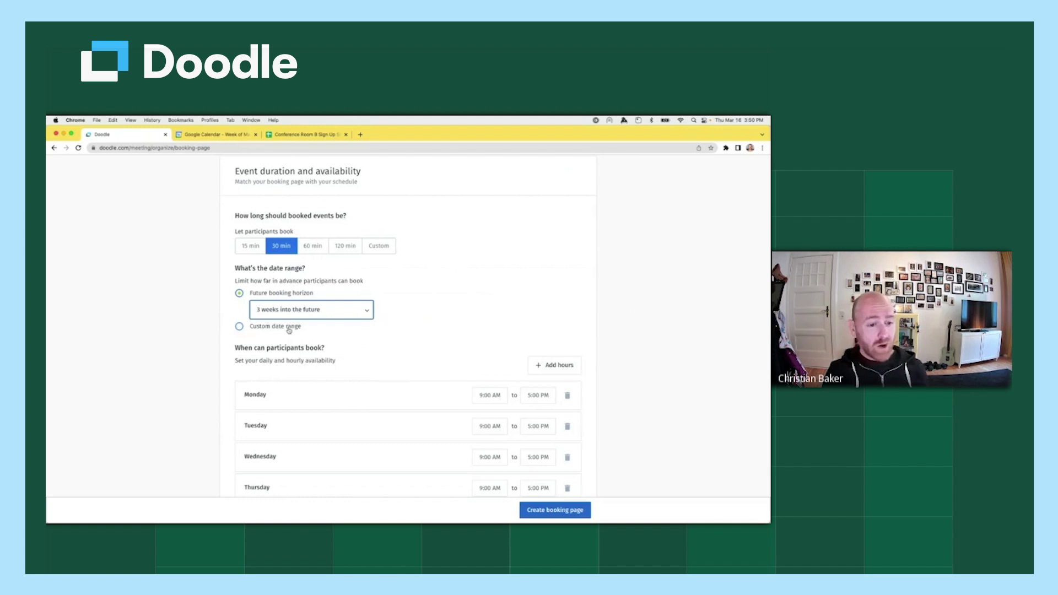
left_click(390, 297)
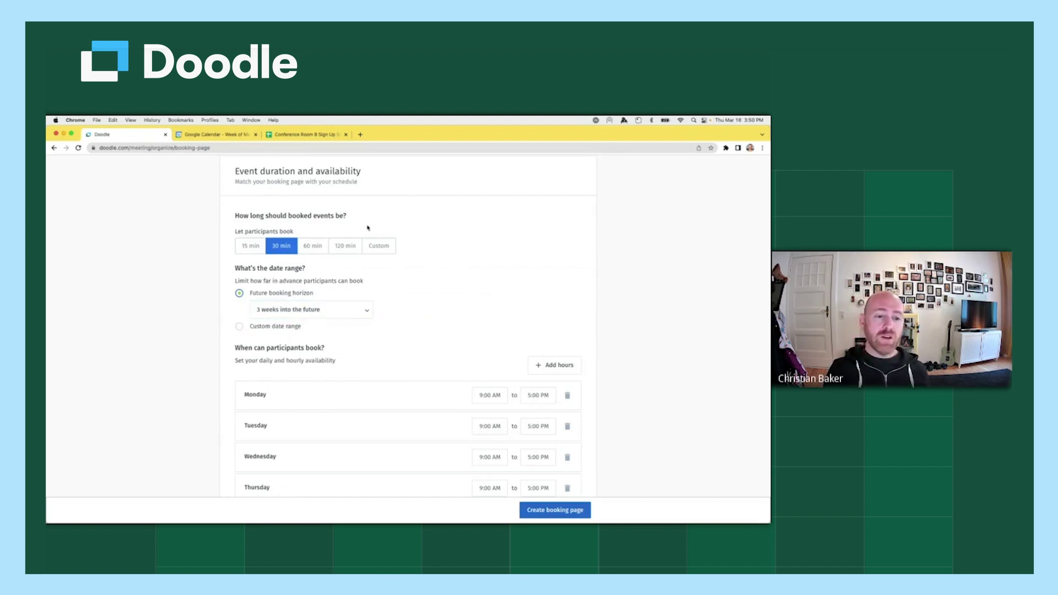
left_click(379, 246)
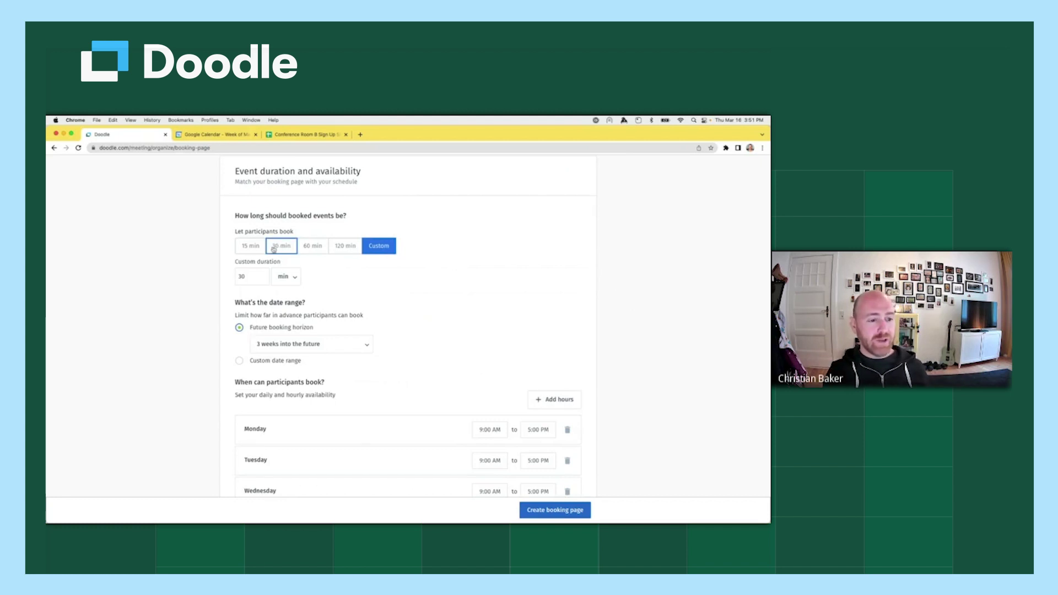
left_click(274, 249)
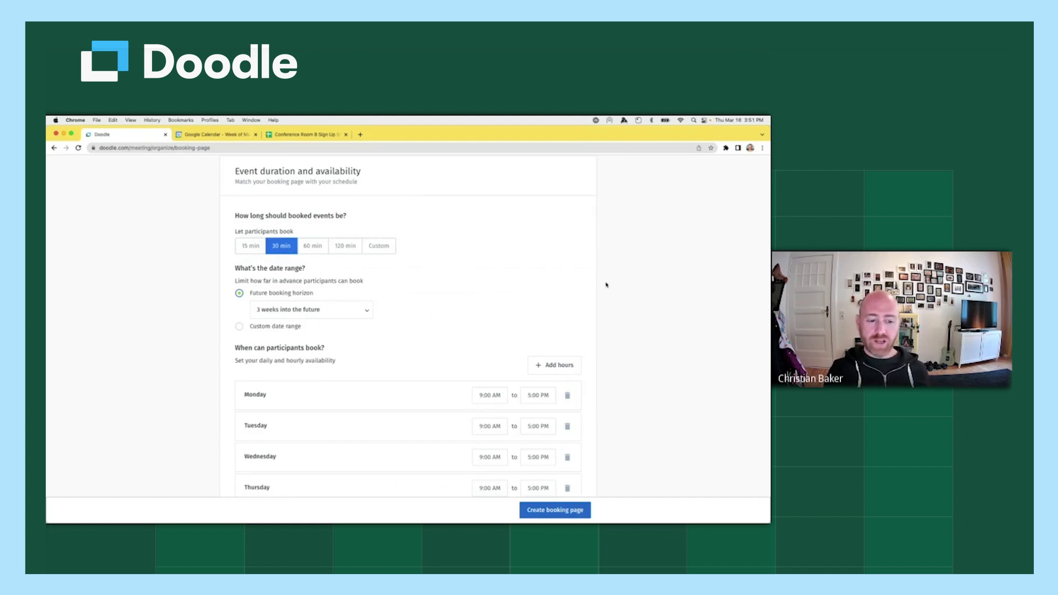
End Monday's availability at 12:00 PM instead of 5:00 PM.
scroll(642, 281, "down", 5)
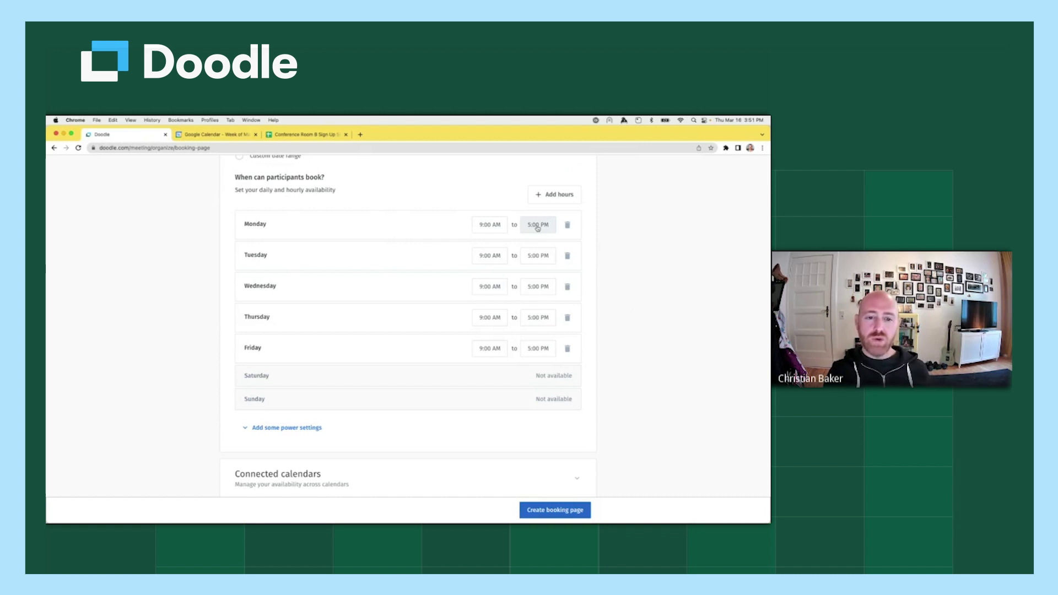
left_click(537, 228)
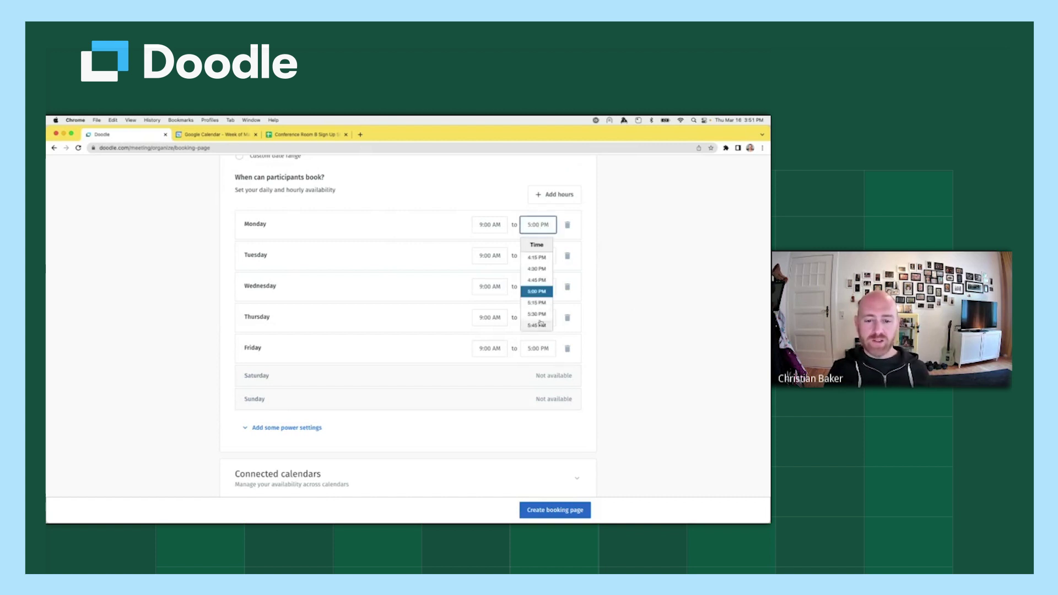
scroll(541, 318, "down", 5)
scroll(540, 318, "up", 5)
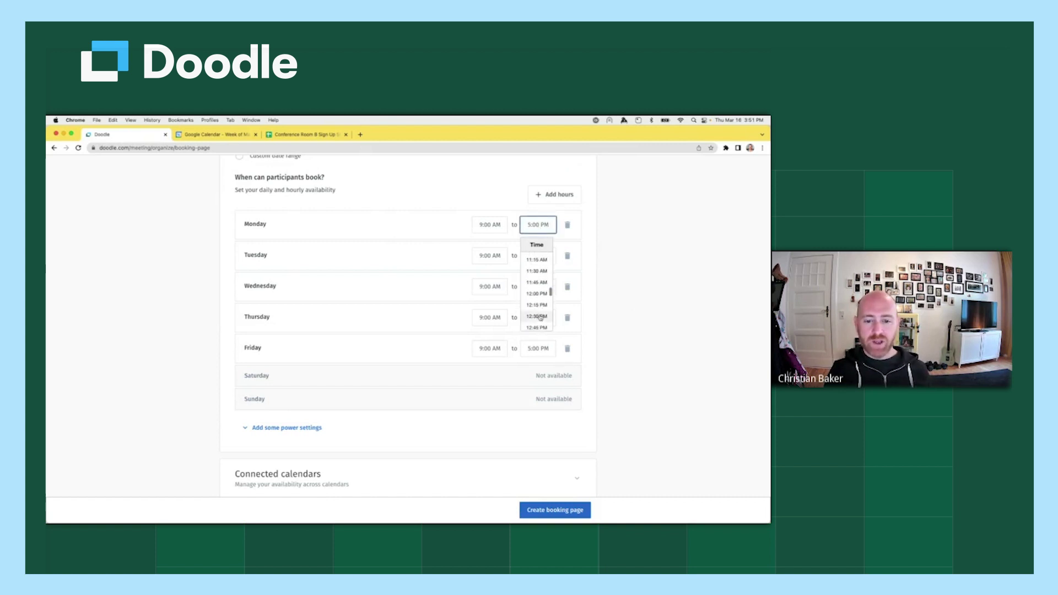
left_click(538, 326)
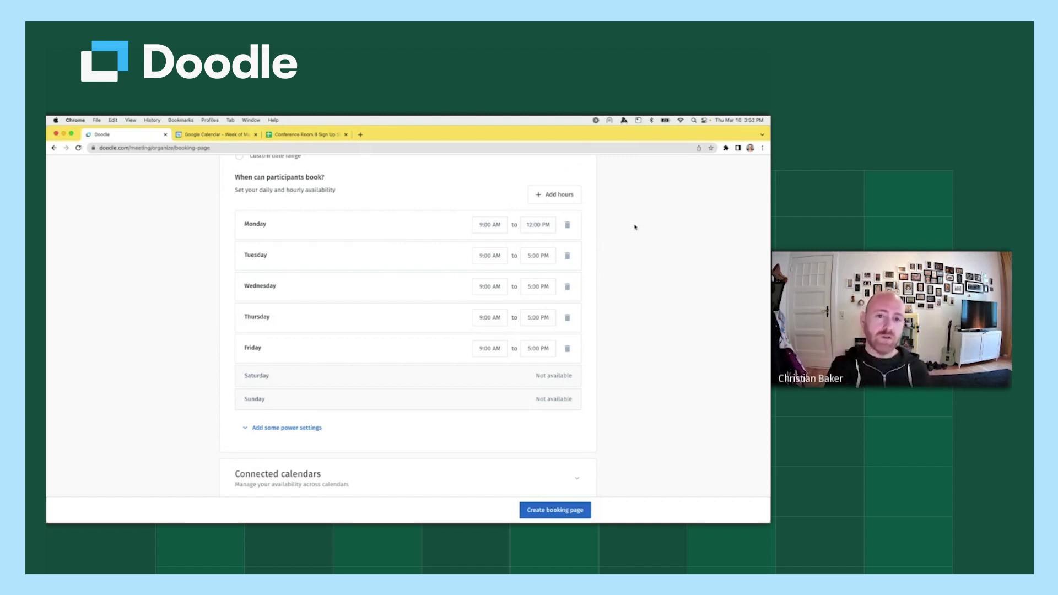
Mark Tuesday as not available, then check Wednesday's end-time options.
left_click(567, 255)
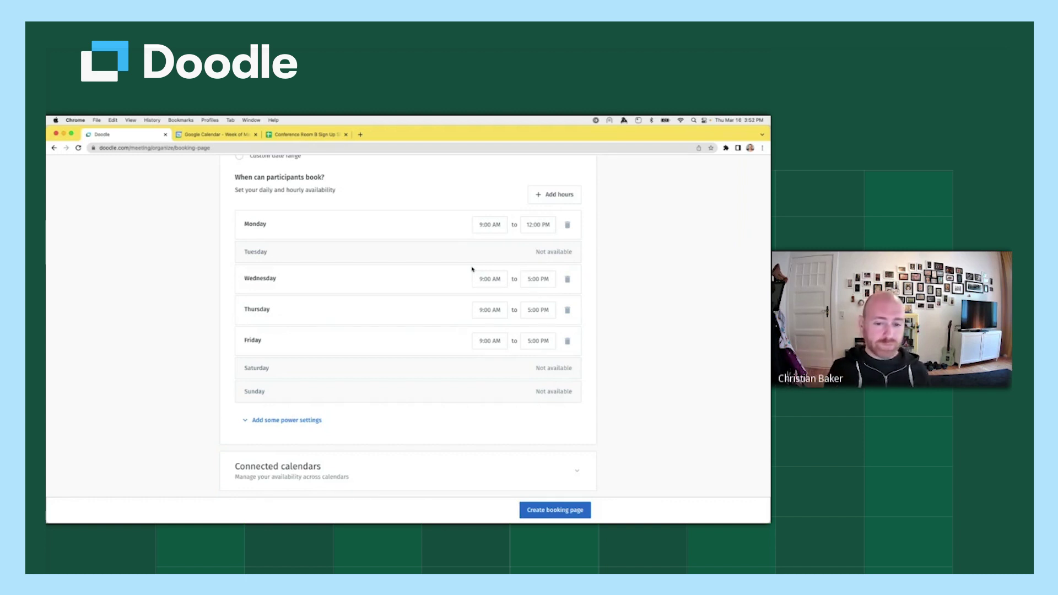
scroll(473, 270, "up", 2)
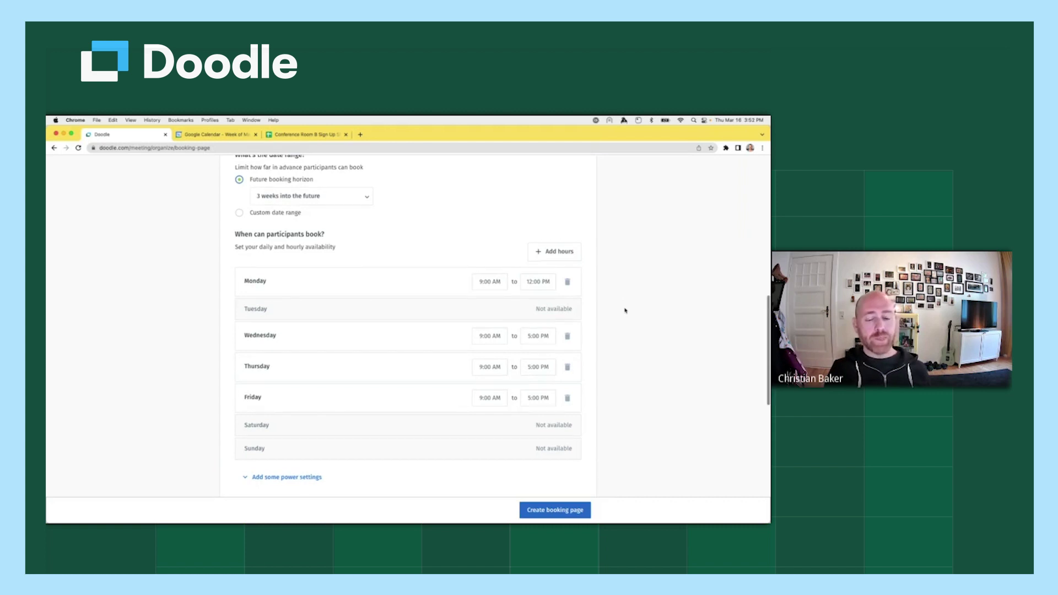
scroll(628, 308, "down", 2)
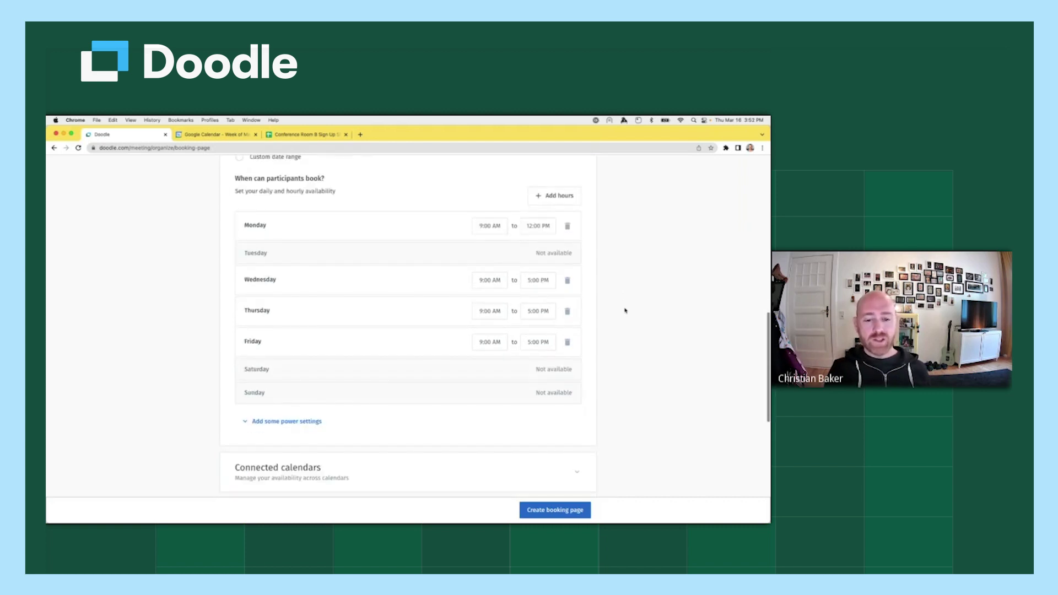
left_click(533, 282)
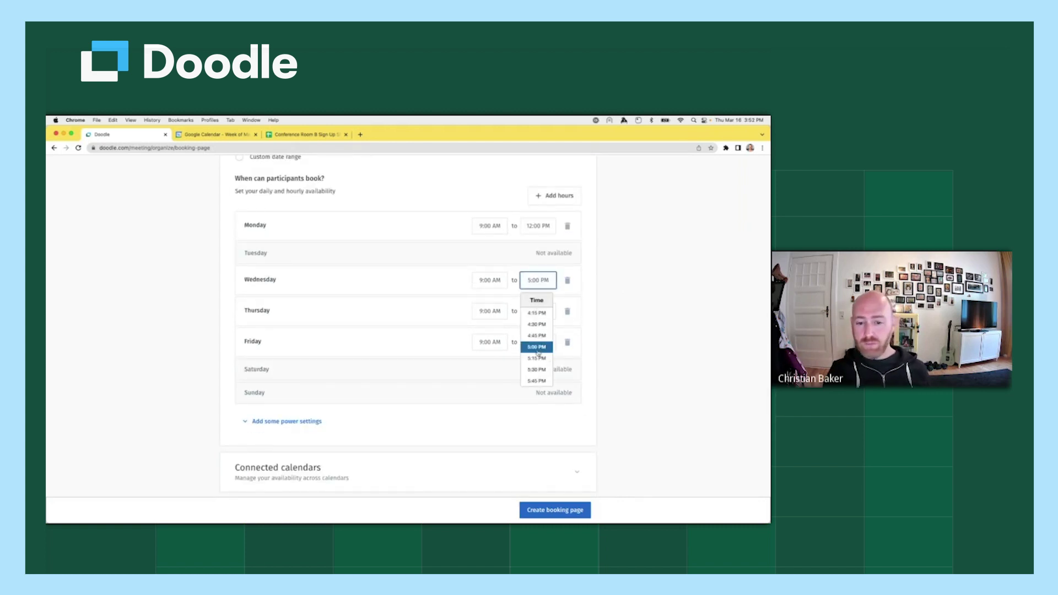
scroll(539, 352, "up", 5)
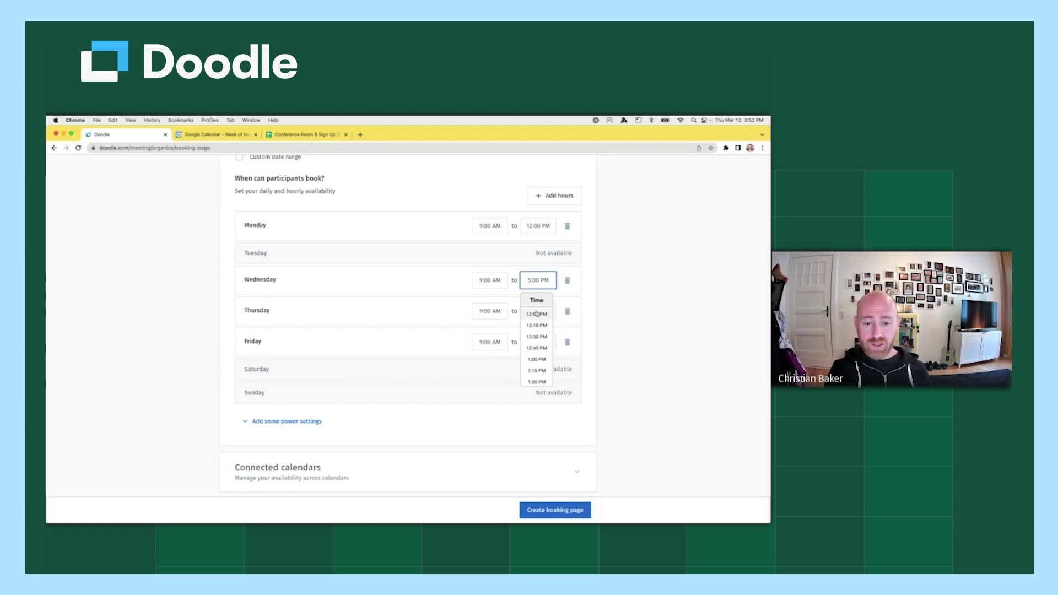
End Wednesday's first window at 12:00 PM and add an extra hours block for Wednesday only.
left_click(533, 313)
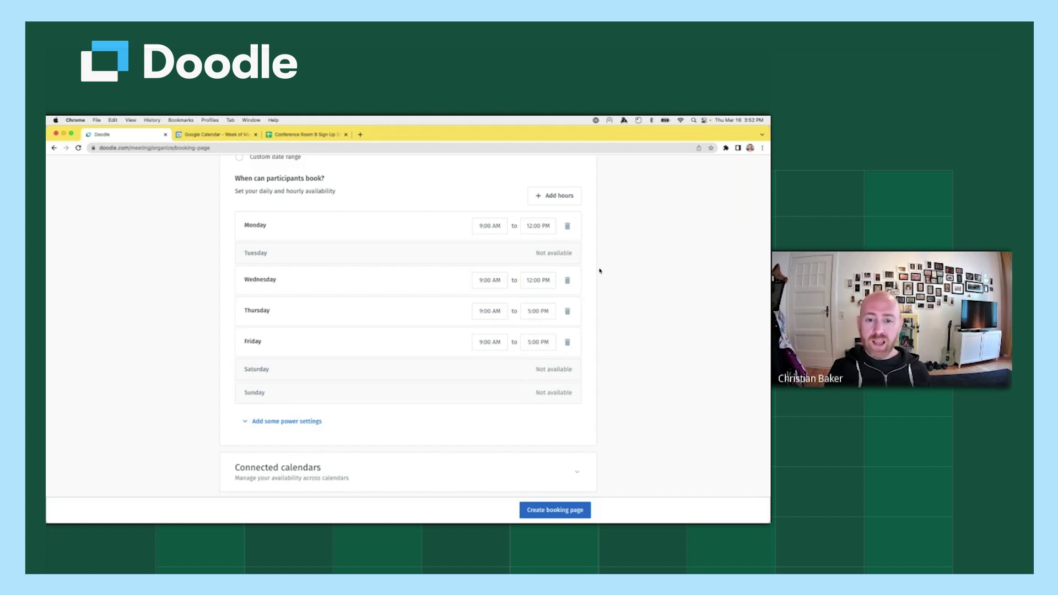
left_click(562, 199)
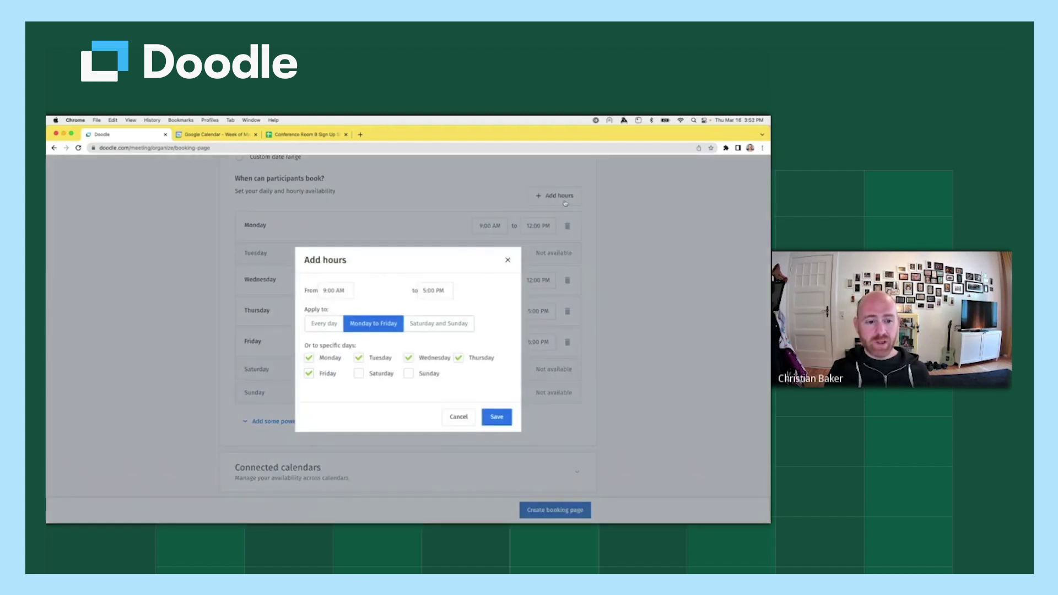
left_click(309, 374)
left_click(309, 358)
left_click(359, 357)
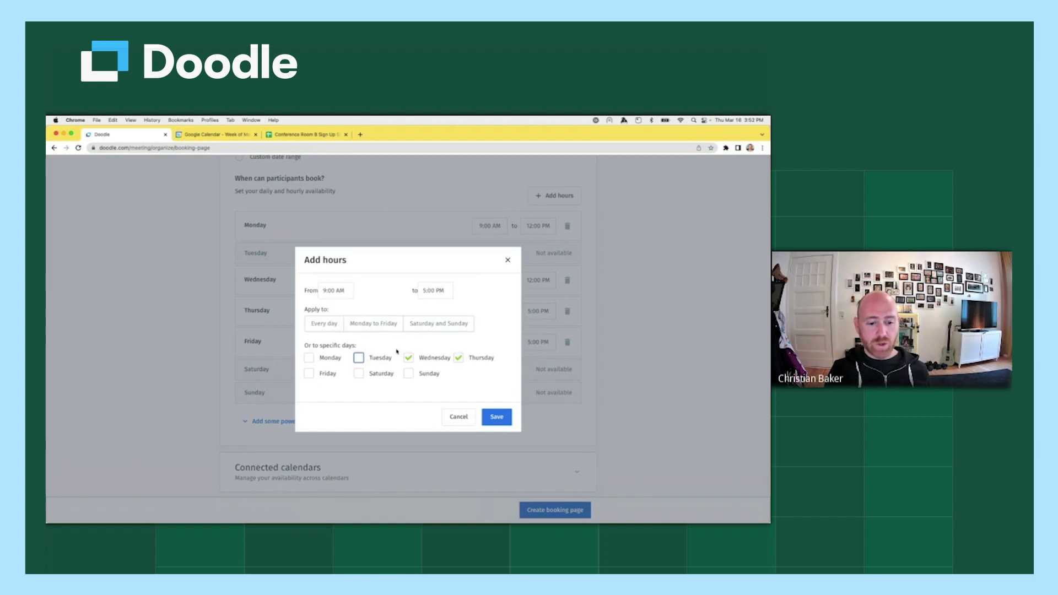
left_click(458, 357)
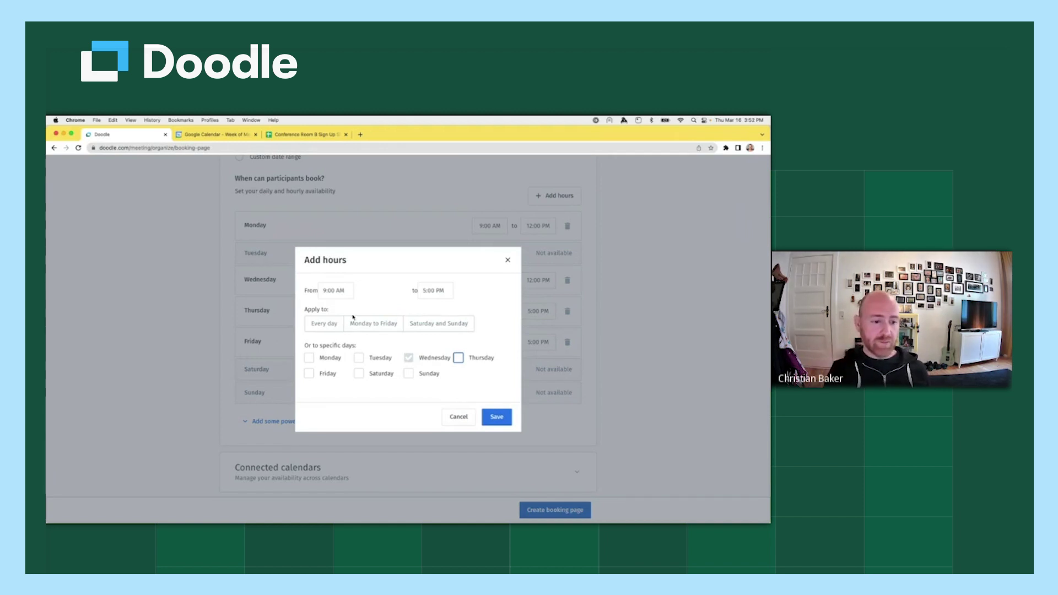
Set the extra Wednesday block from 2:00 PM to 4:00 PM and save it.
left_click(334, 290)
scroll(338, 363, "down", 3)
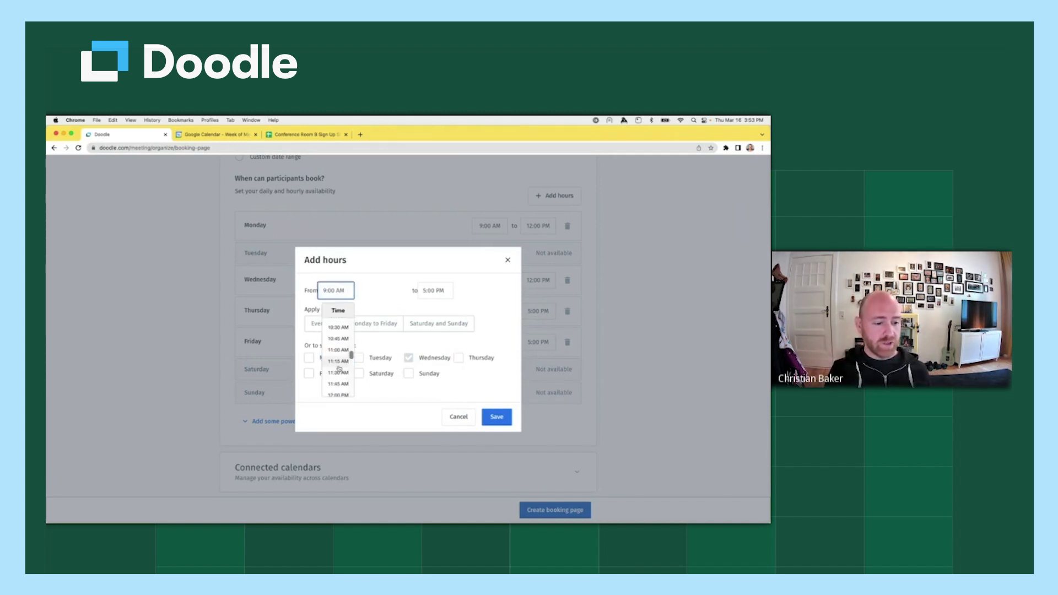
scroll(339, 368, "down", 5)
left_click(338, 349)
left_click(435, 290)
scroll(436, 352, "up", 2)
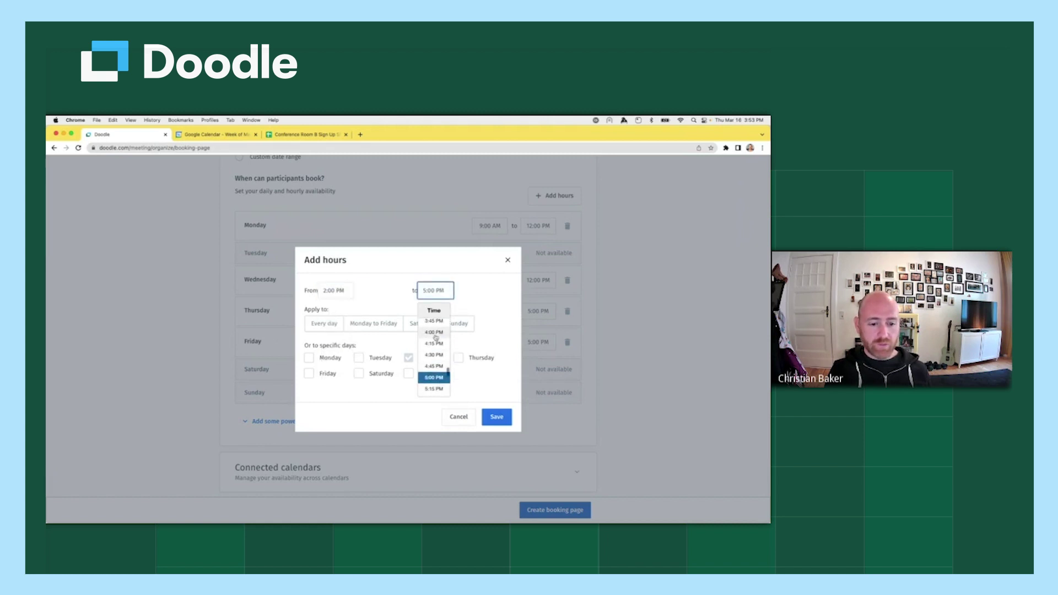
left_click(434, 332)
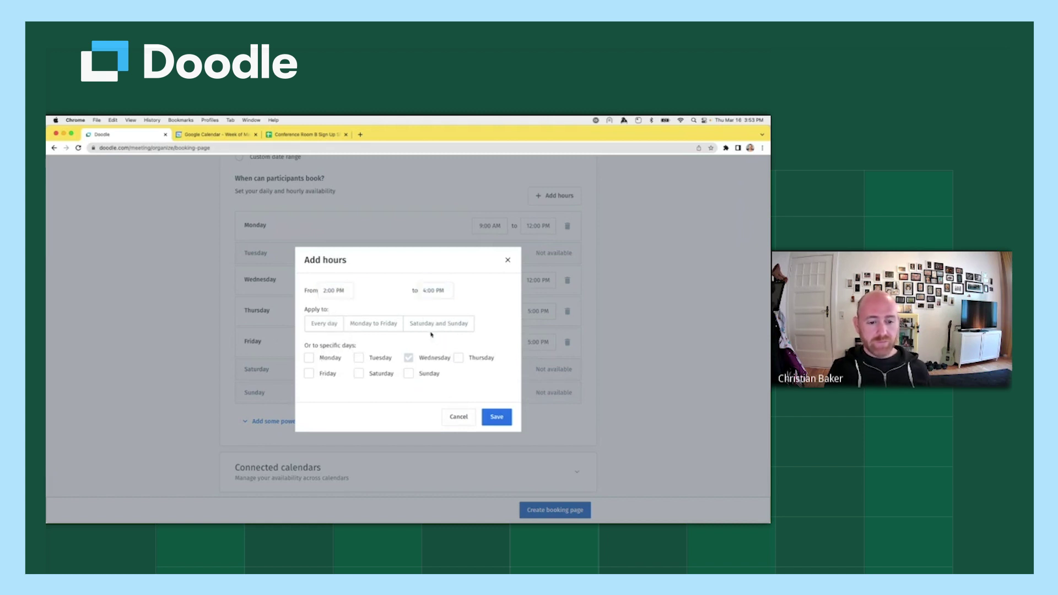
left_click(504, 422)
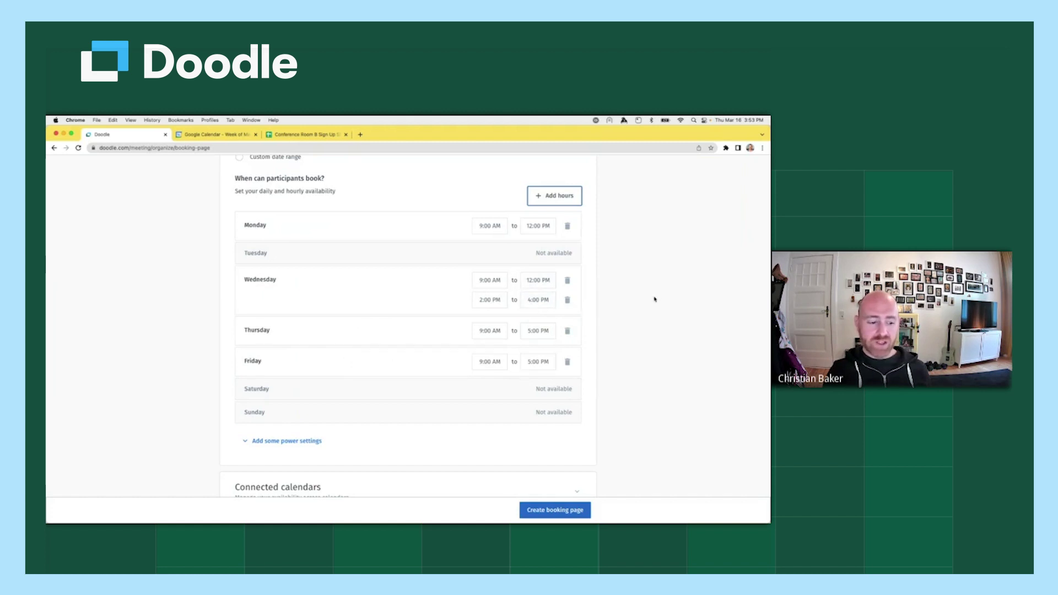
scroll(644, 300, "down", 5)
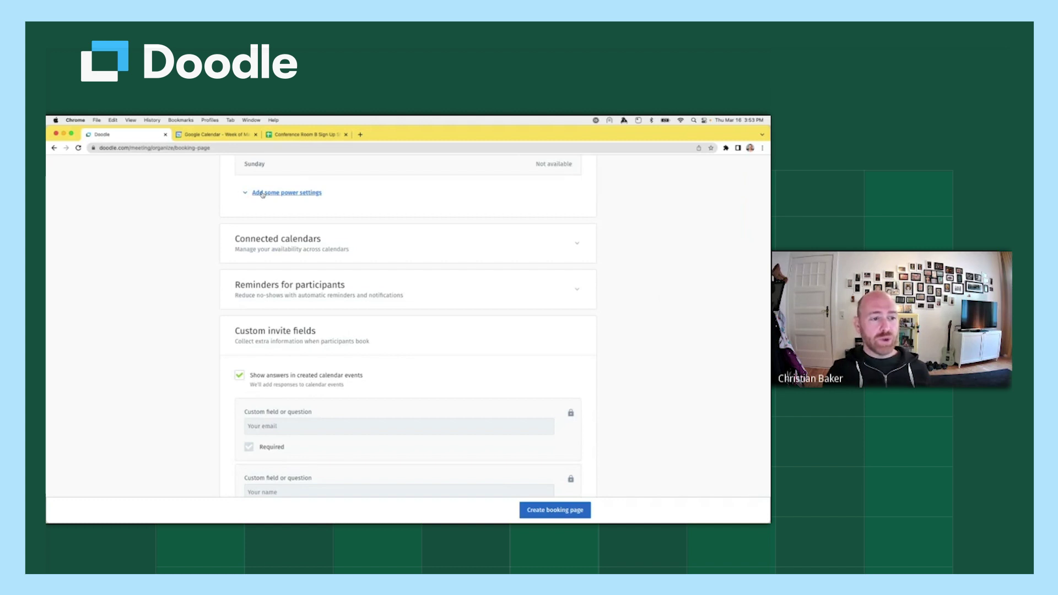
Expand the power settings to show time zone, Booking intervals, buffer and notice options.
left_click(263, 194)
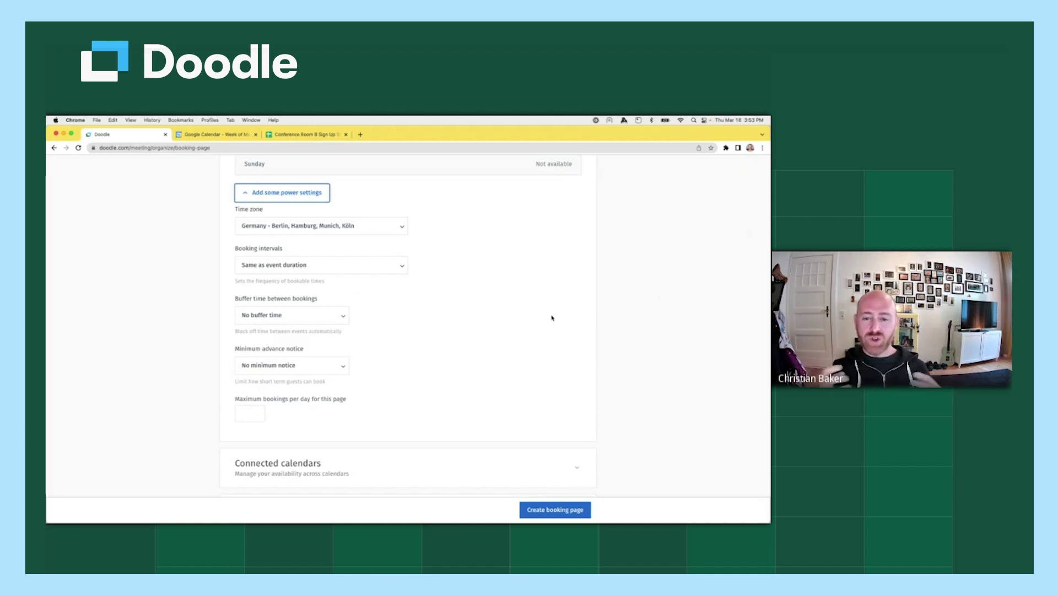
scroll(552, 318, "up", 2)
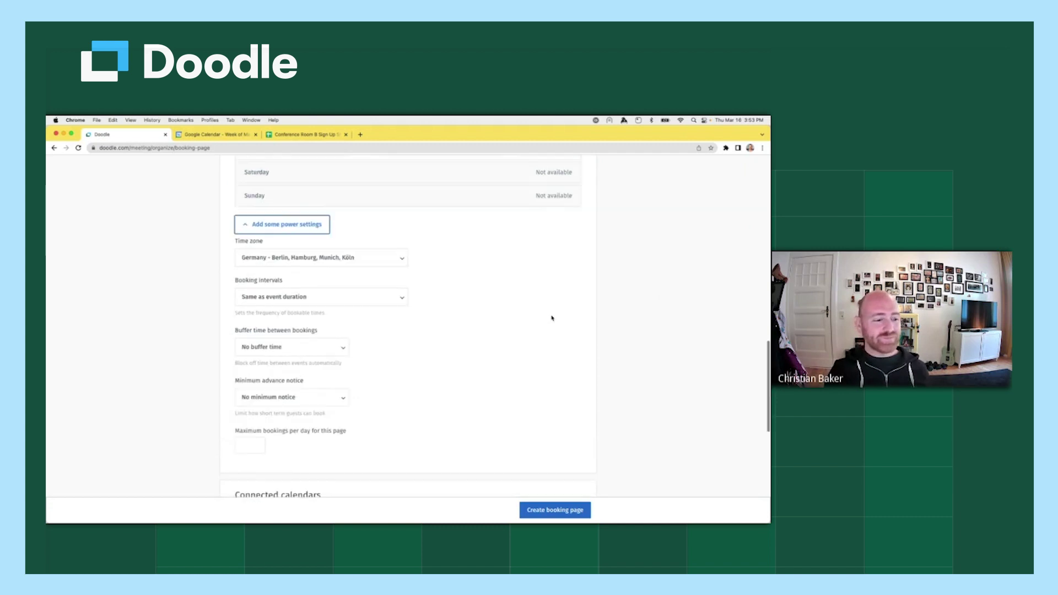
scroll(552, 318, "up", 1)
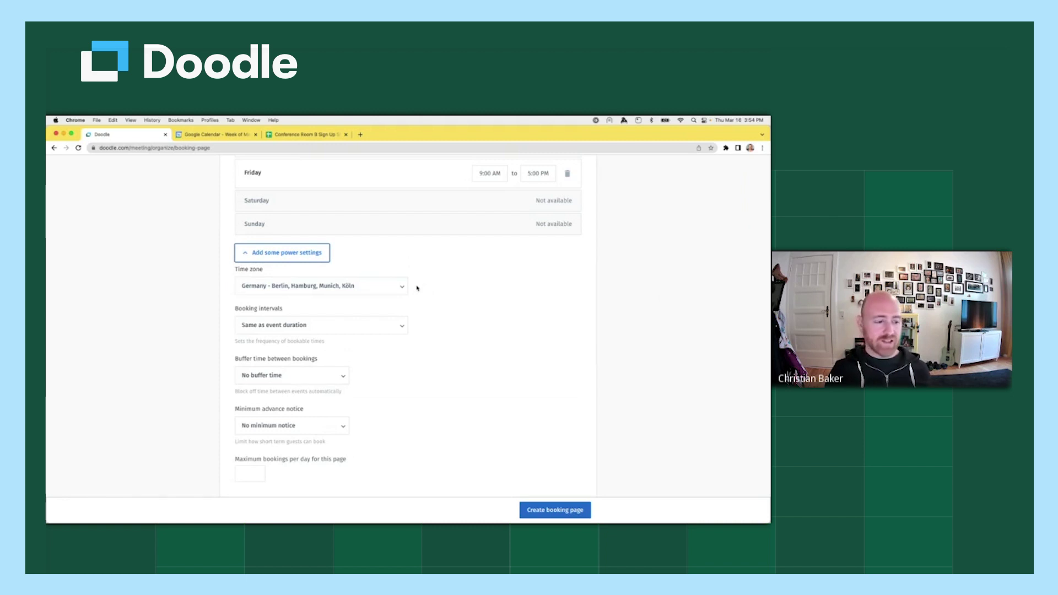
left_click_drag(283, 310, 233, 311)
left_click(298, 309)
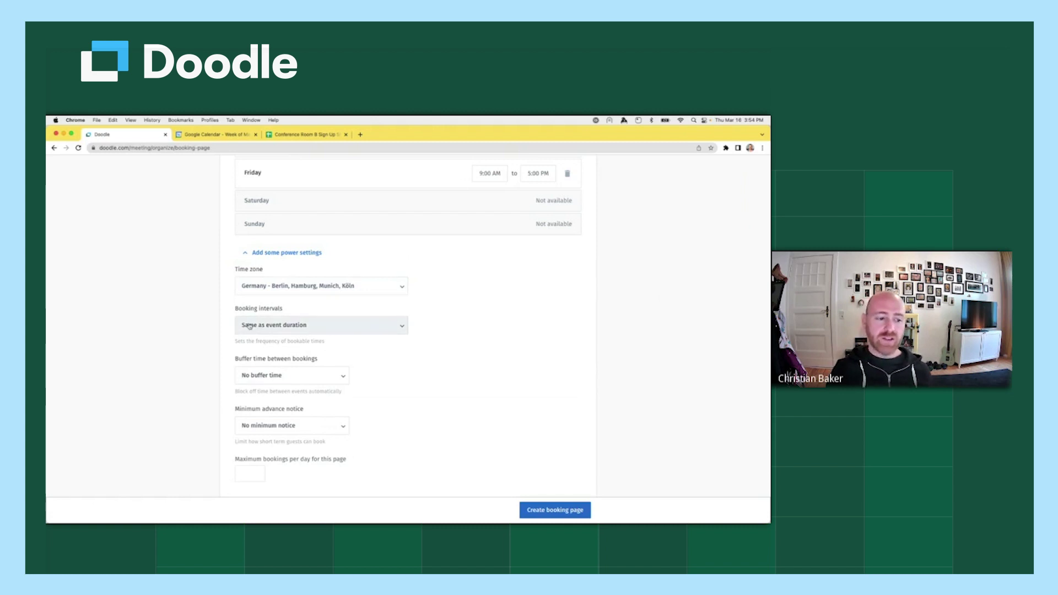
scroll(202, 331, "up", 10)
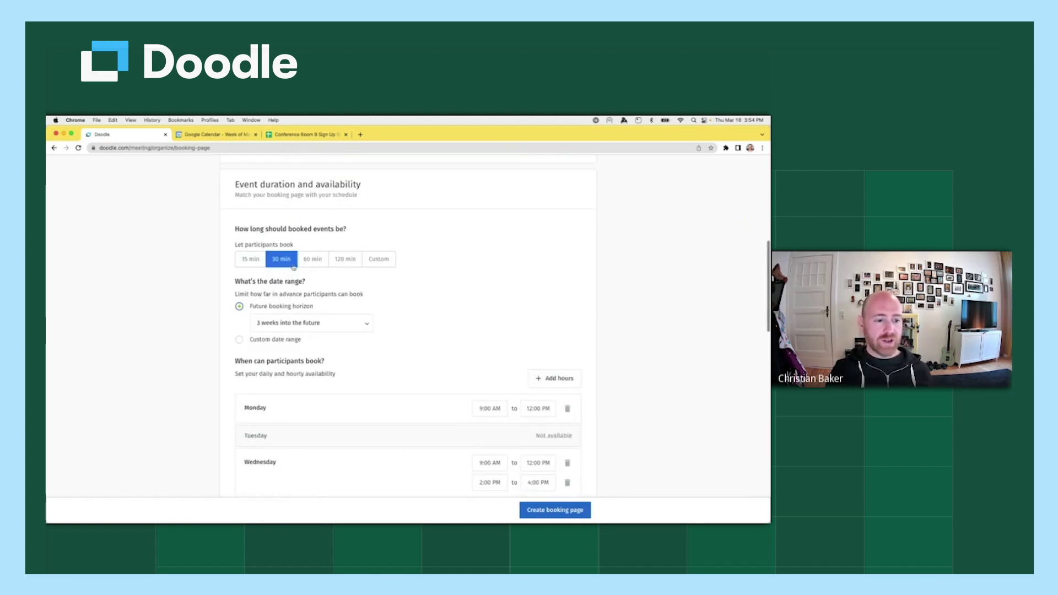
scroll(182, 305, "down", 6)
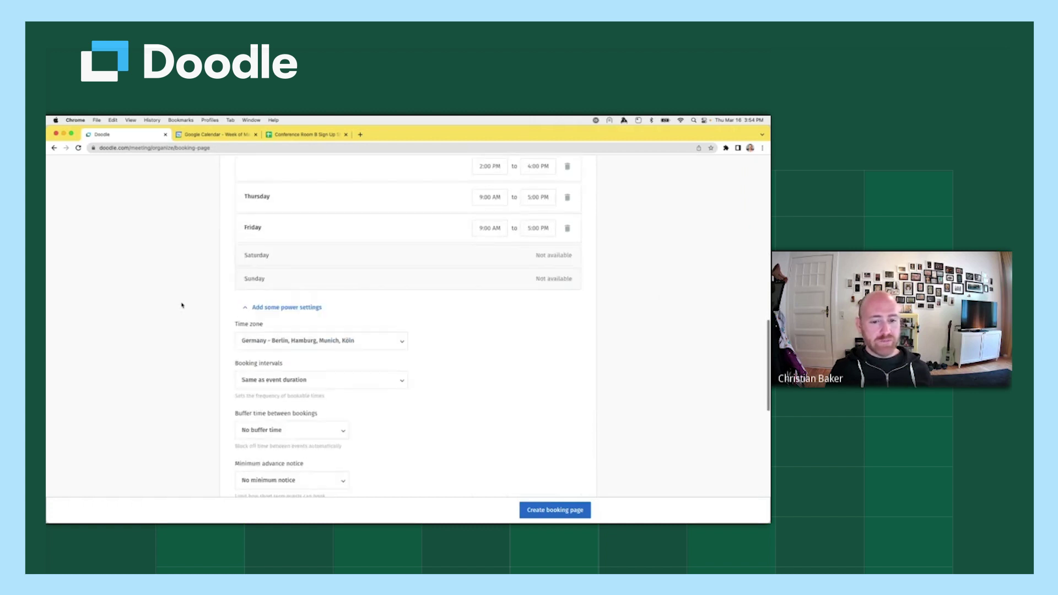
scroll(182, 305, "down", 2)
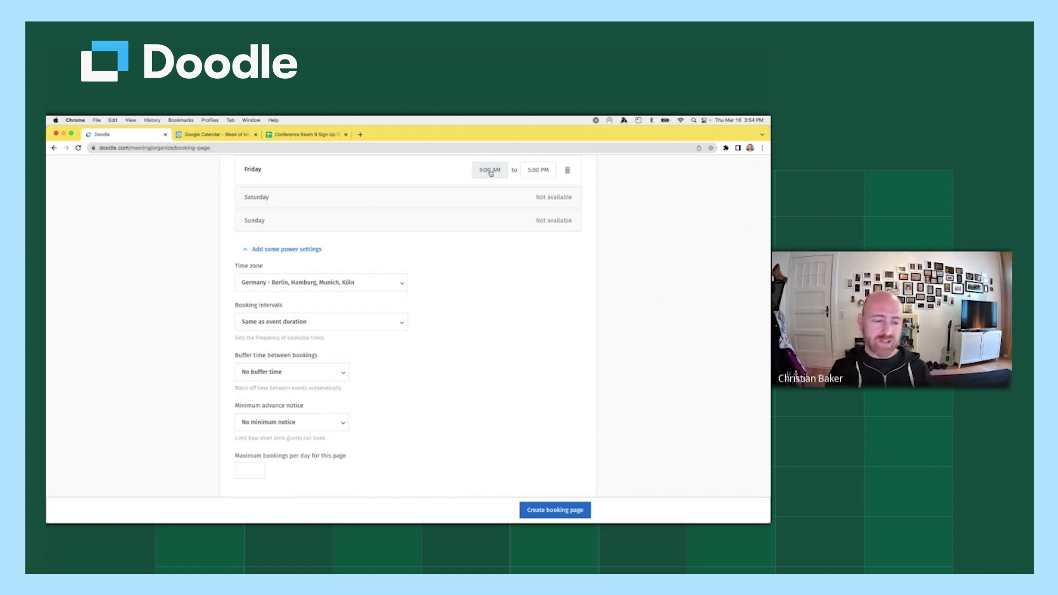
left_click_drag(292, 308, 259, 323)
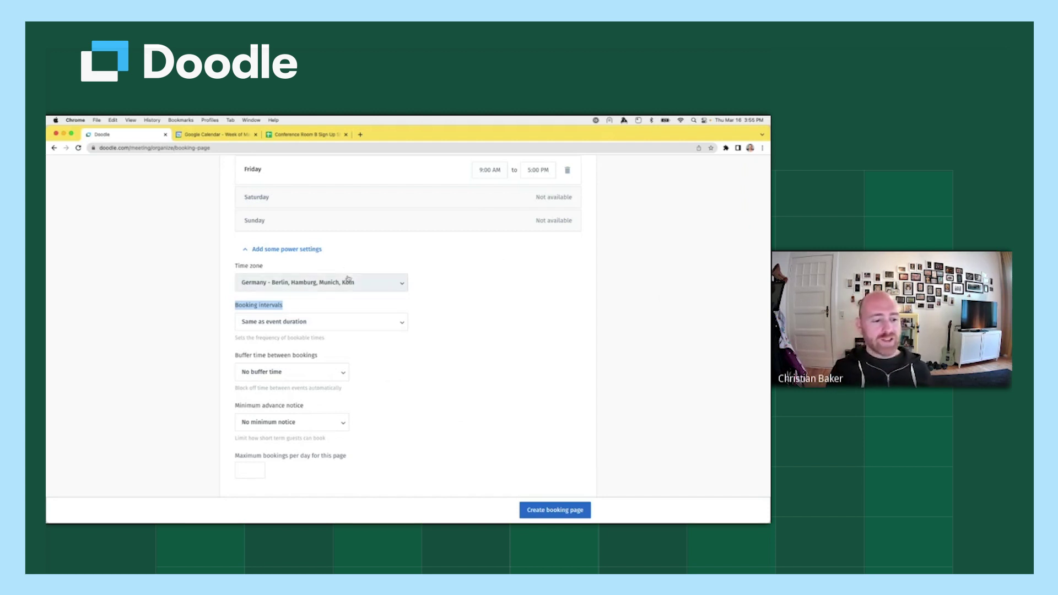
left_click(346, 326)
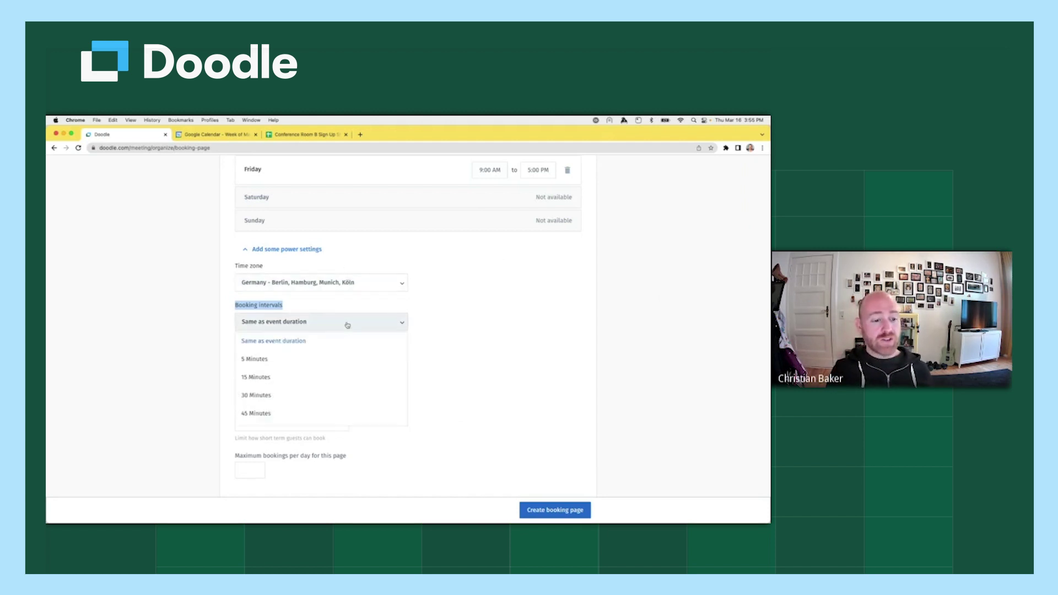
left_click(283, 376)
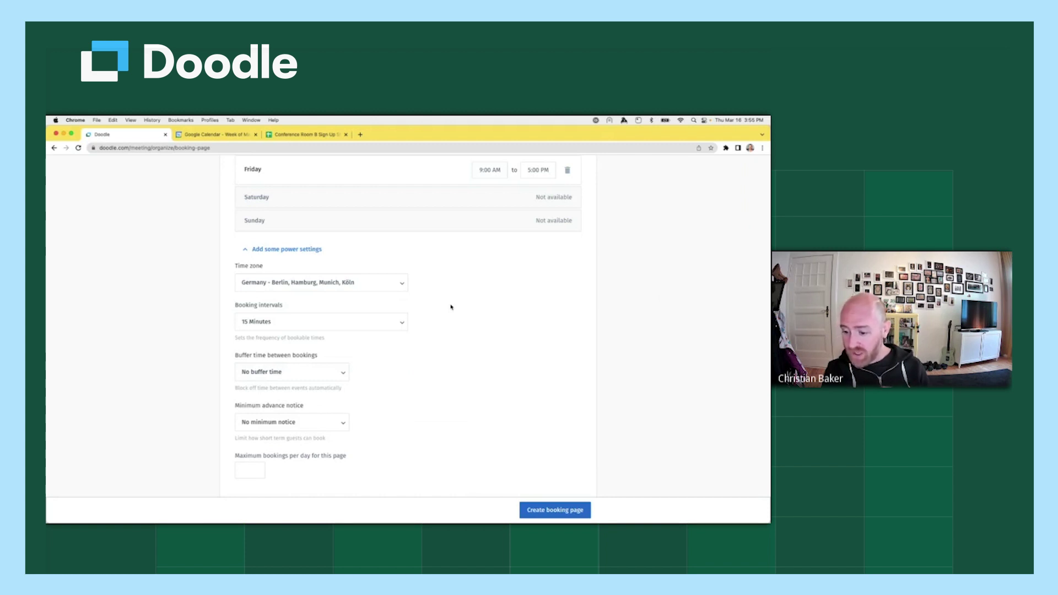
left_click(401, 323)
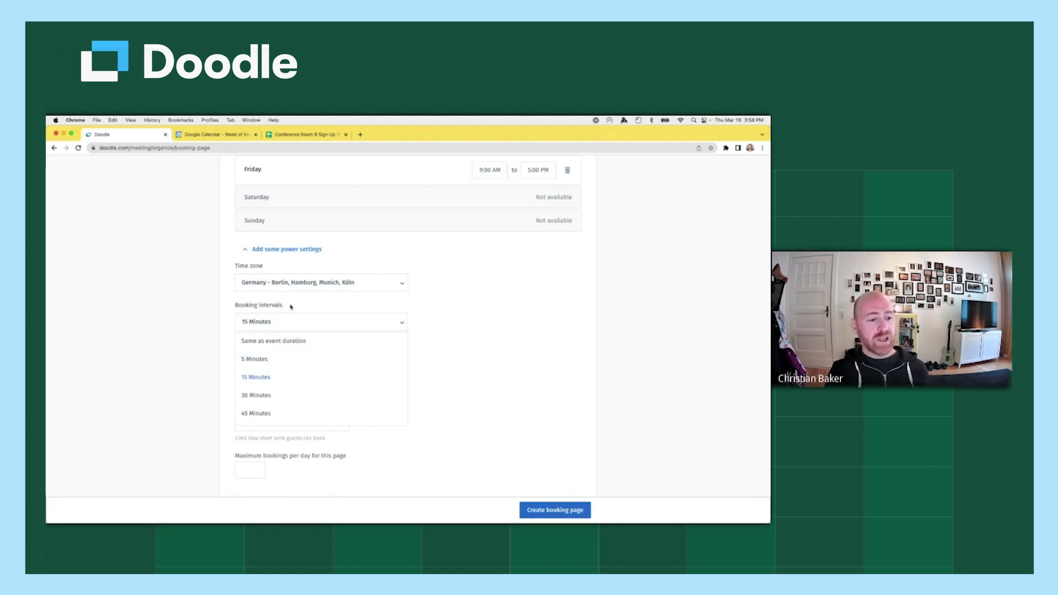
left_click(261, 378)
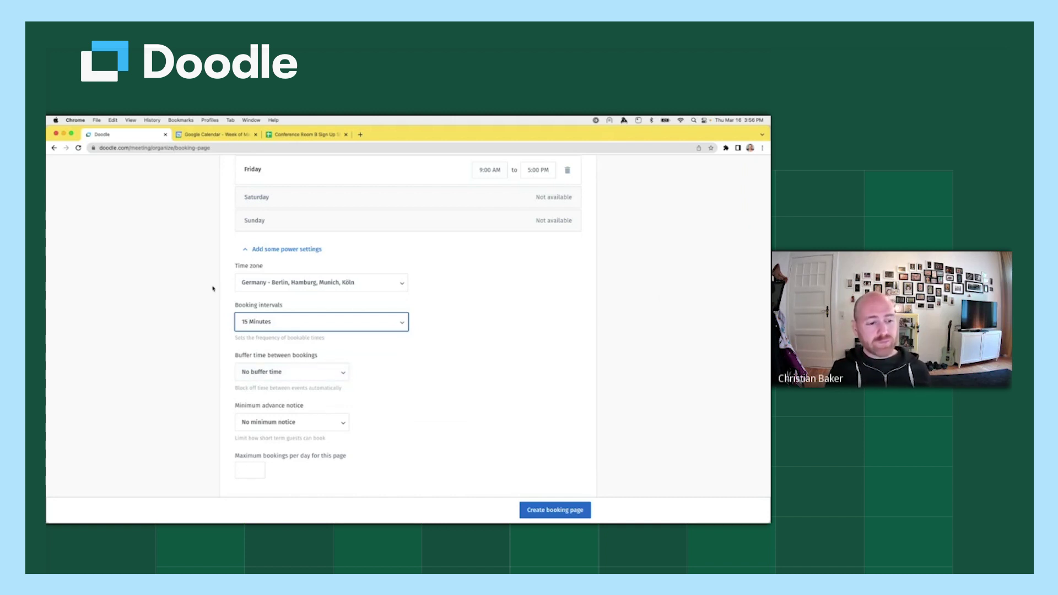
left_click_drag(334, 355, 235, 358)
scroll(344, 362, "down", 1)
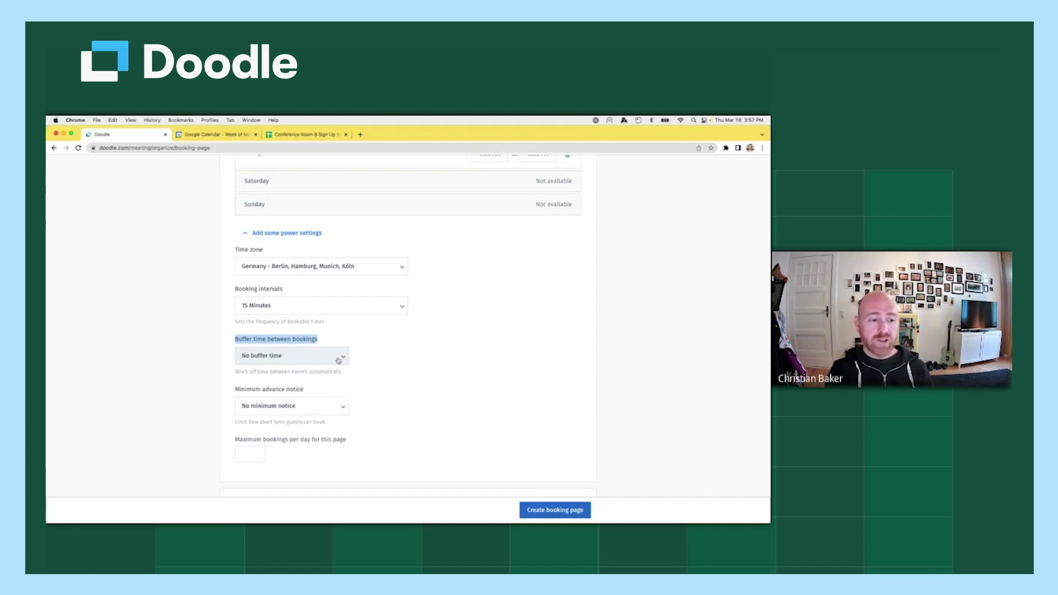
scroll(391, 365, "up", 1)
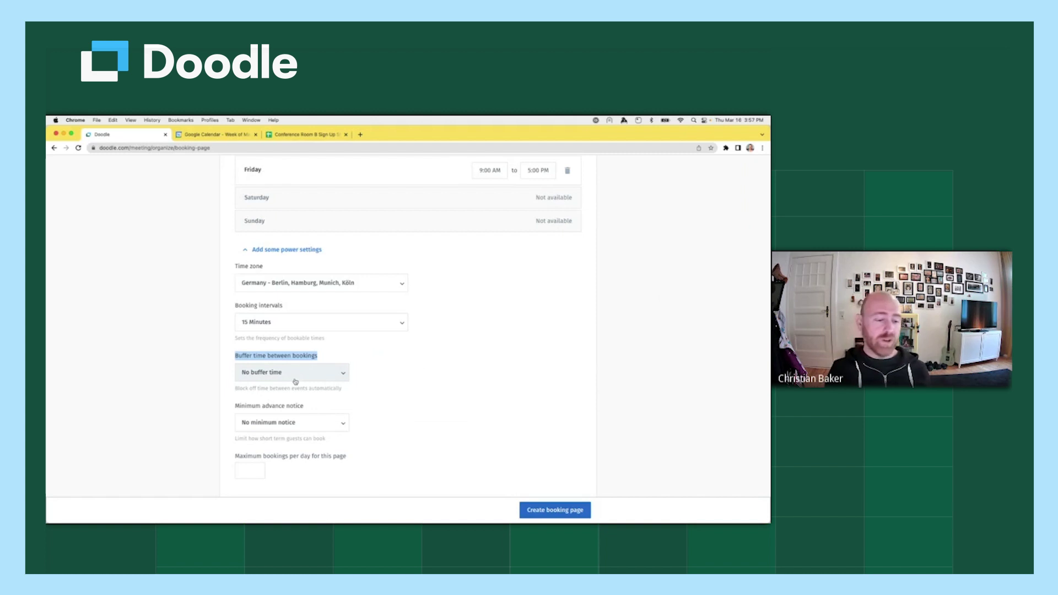
left_click(296, 381)
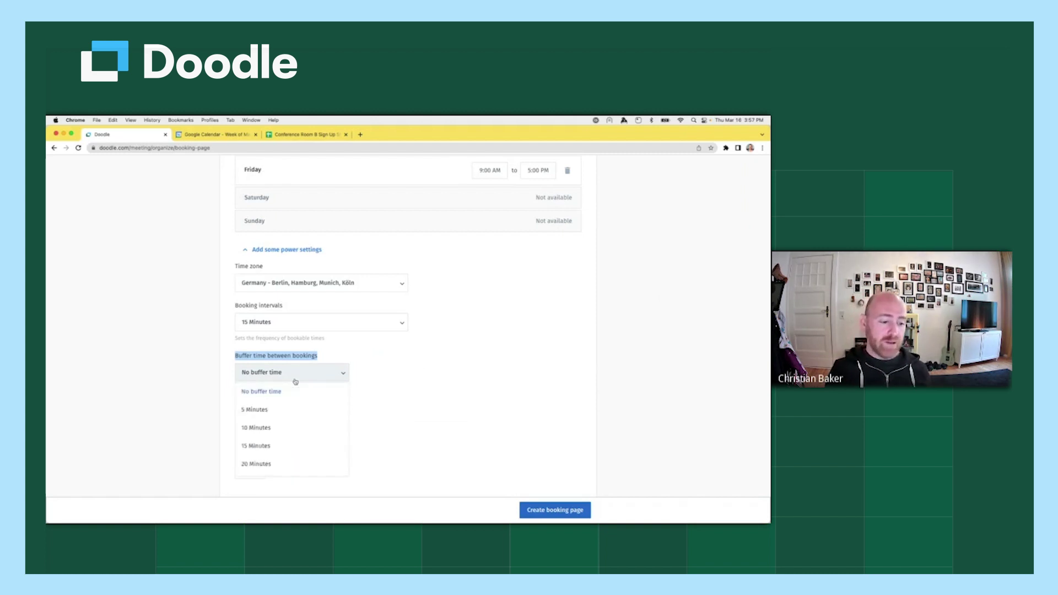
left_click(315, 446)
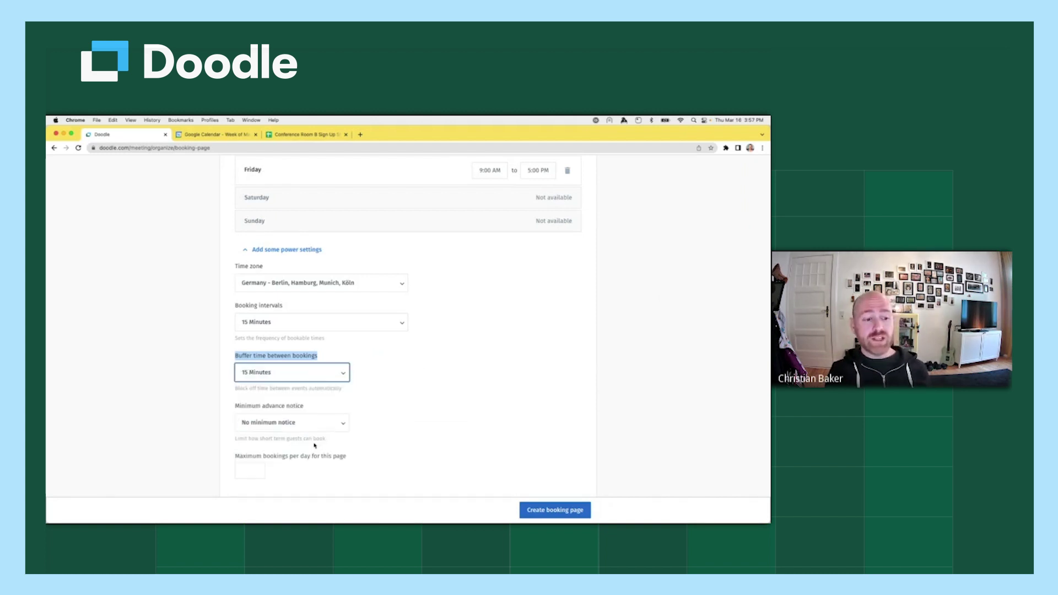
left_click(399, 379)
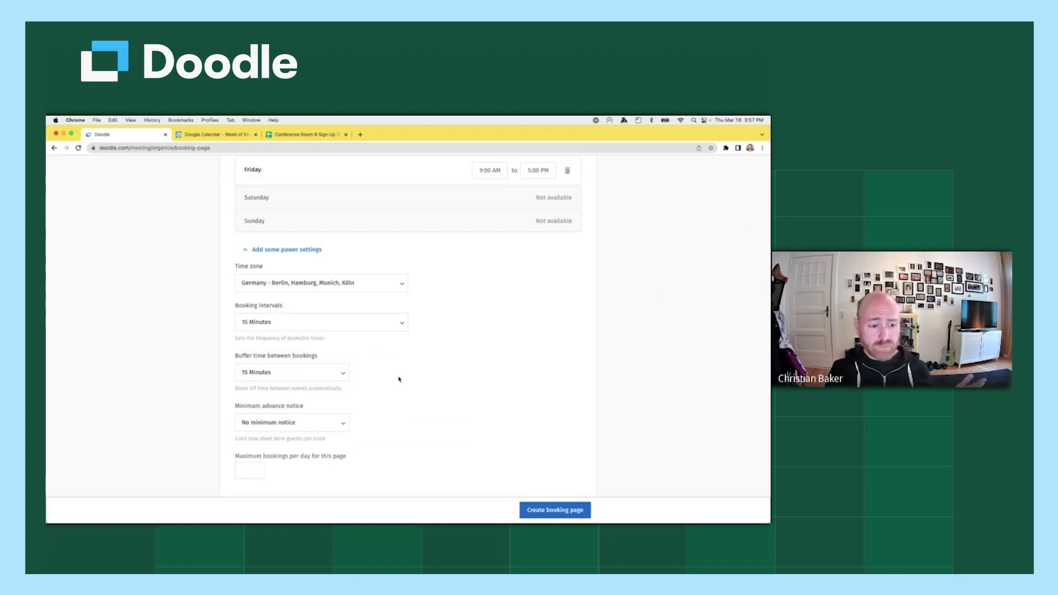
left_click(340, 373)
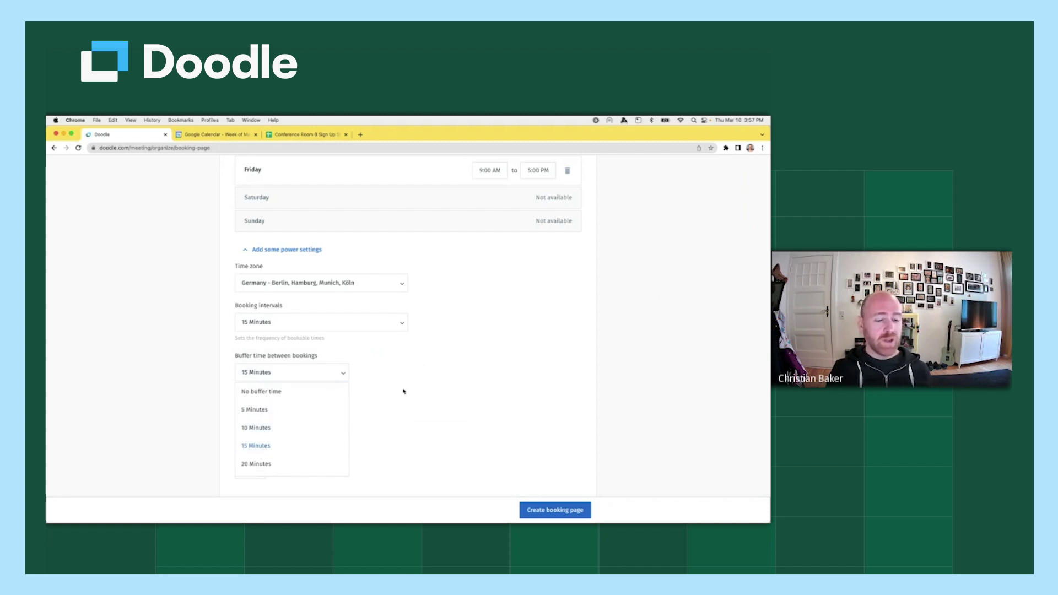
left_click(318, 397)
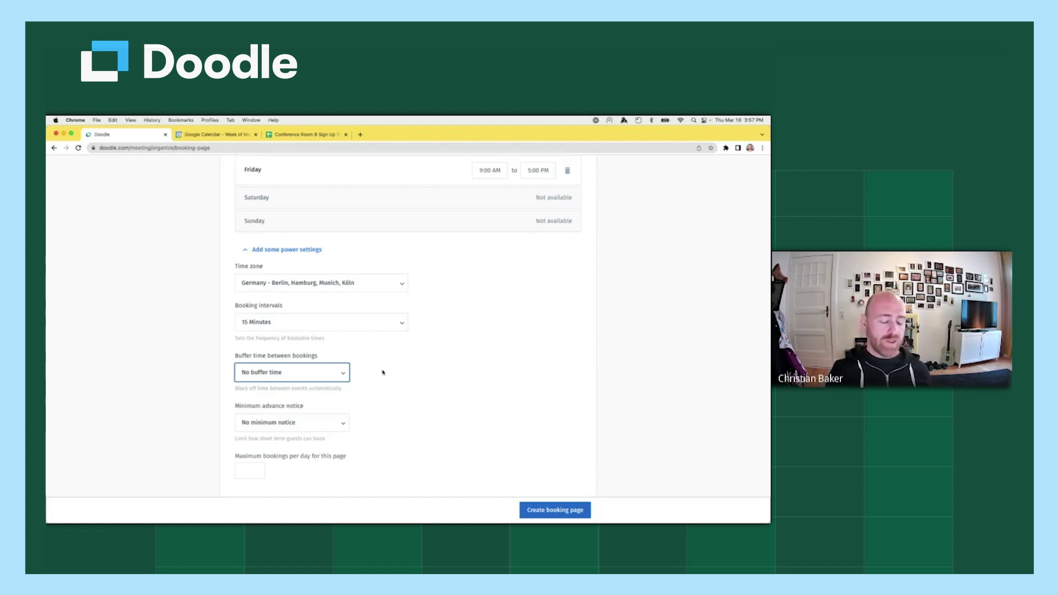
scroll(382, 373, "down", 2)
left_click_drag(306, 362, 234, 362)
left_click(364, 370)
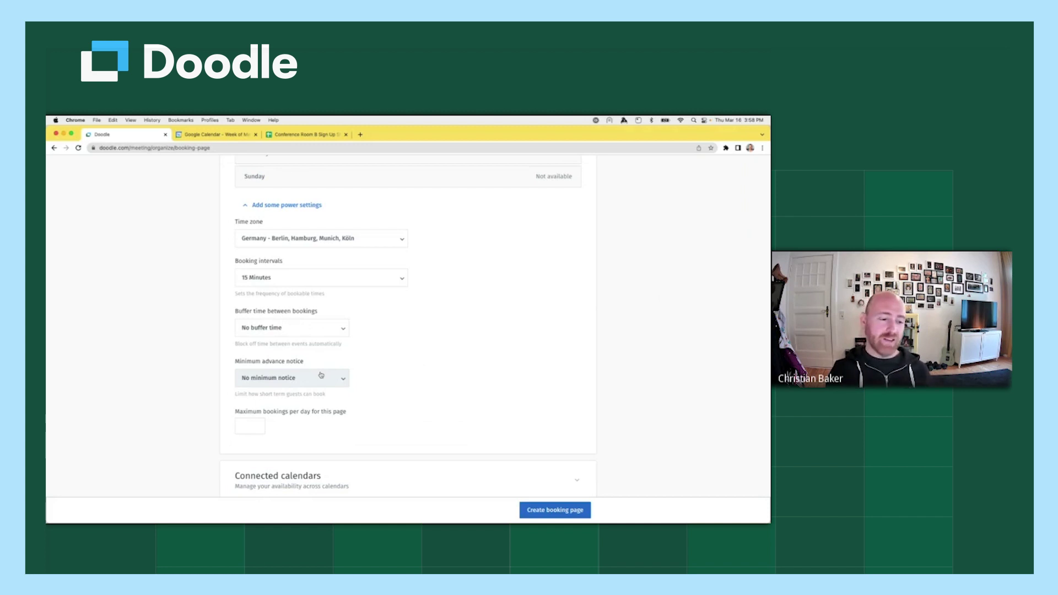
Set Minimum advance notice to 1 Day, leaving maximum bookings per day still empty.
left_click(320, 375)
scroll(323, 429, "down", 3)
left_click(267, 461)
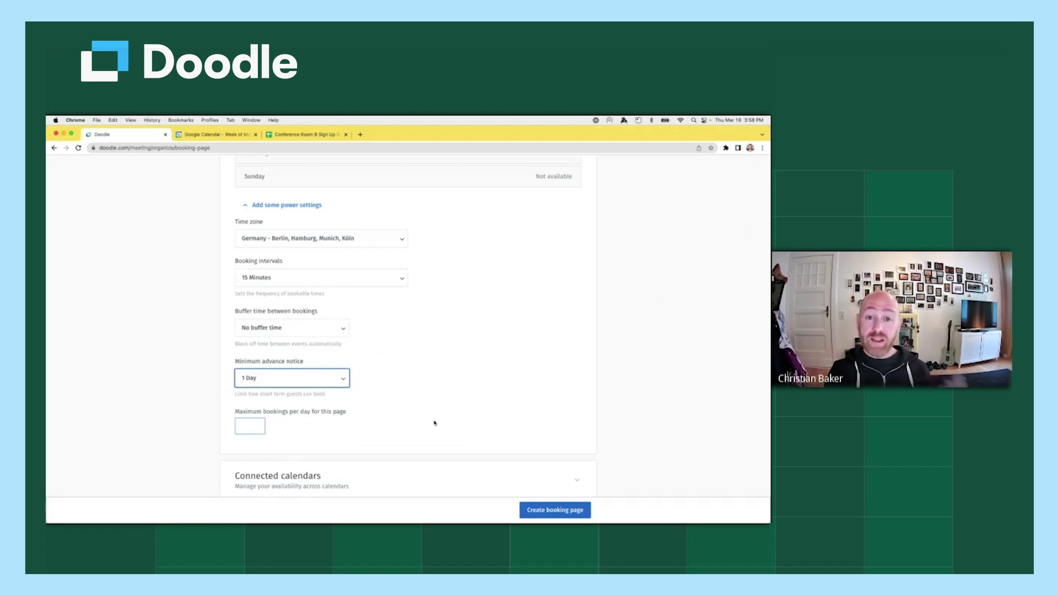
left_click(320, 377)
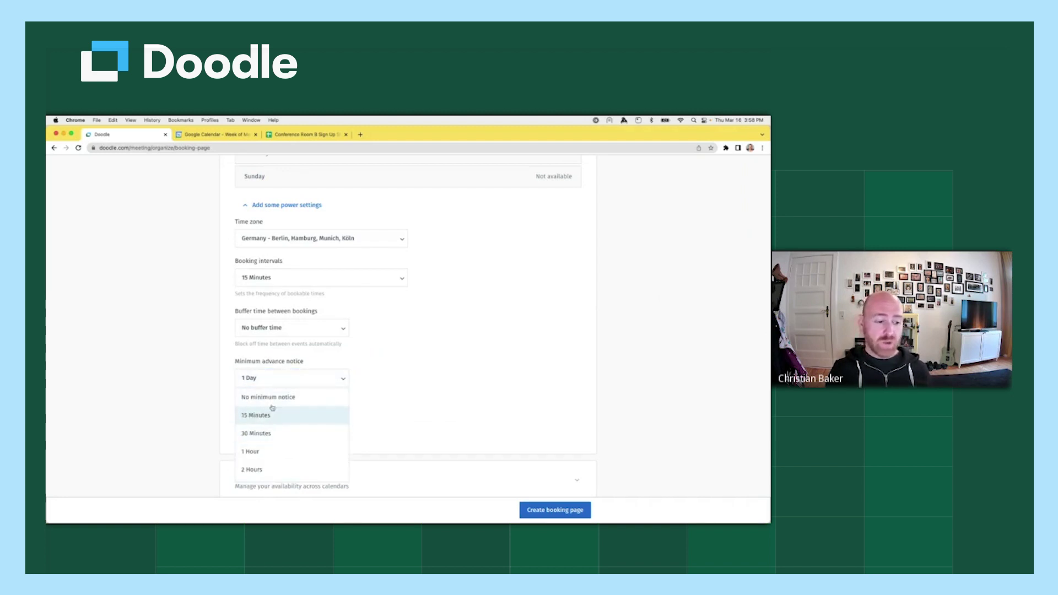
scroll(274, 414, "down", 5)
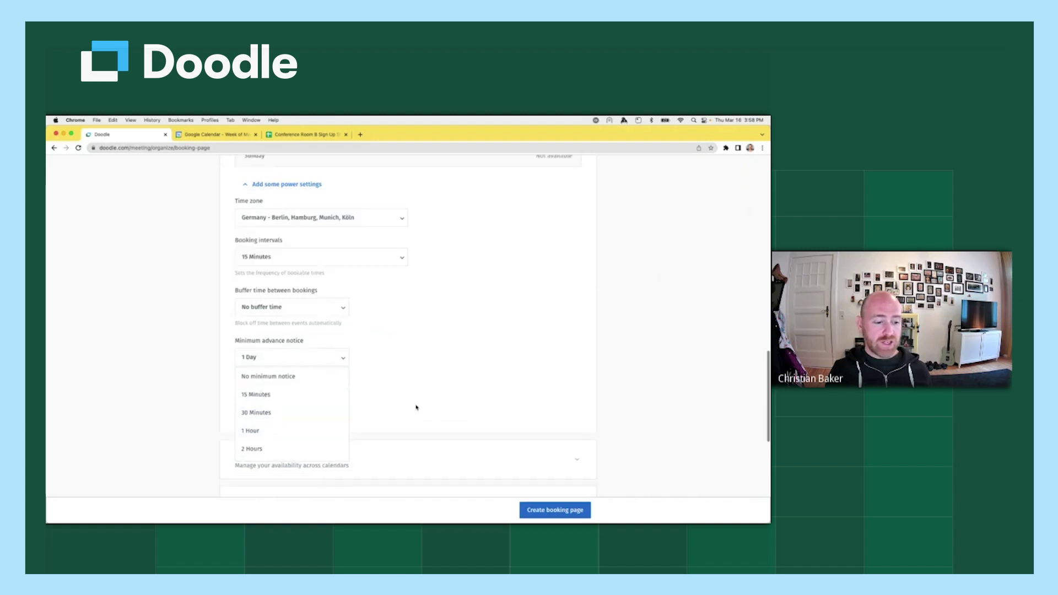
scroll(277, 394, "down", 3)
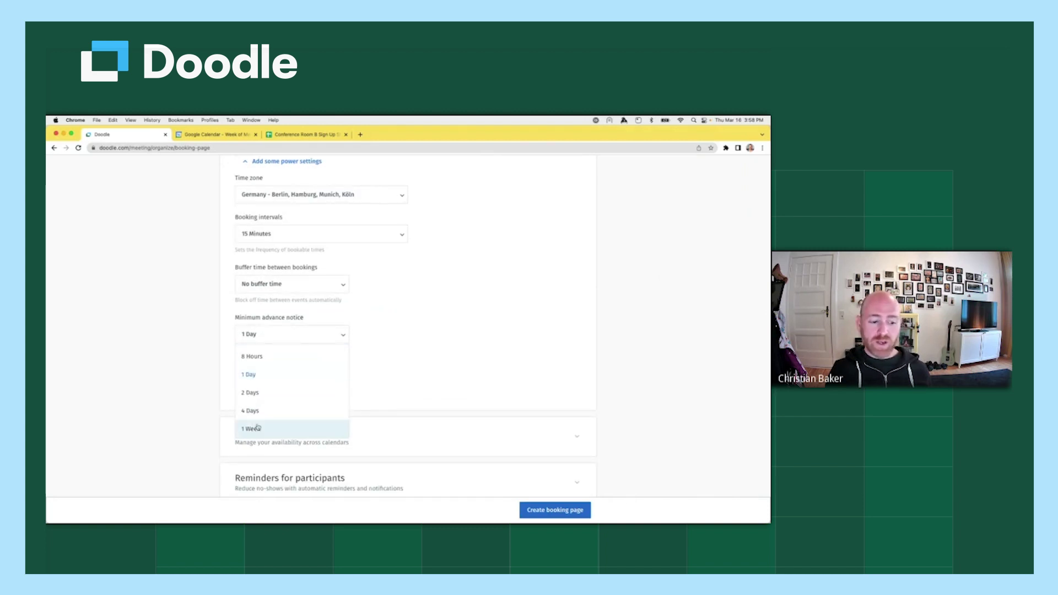
left_click(271, 378)
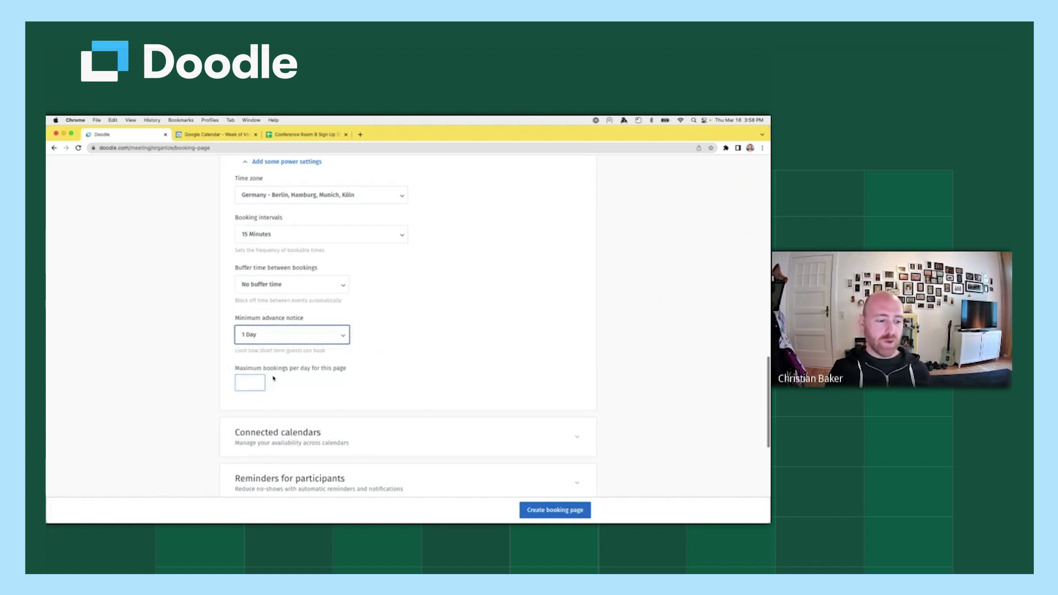
scroll(344, 390, "up", 3)
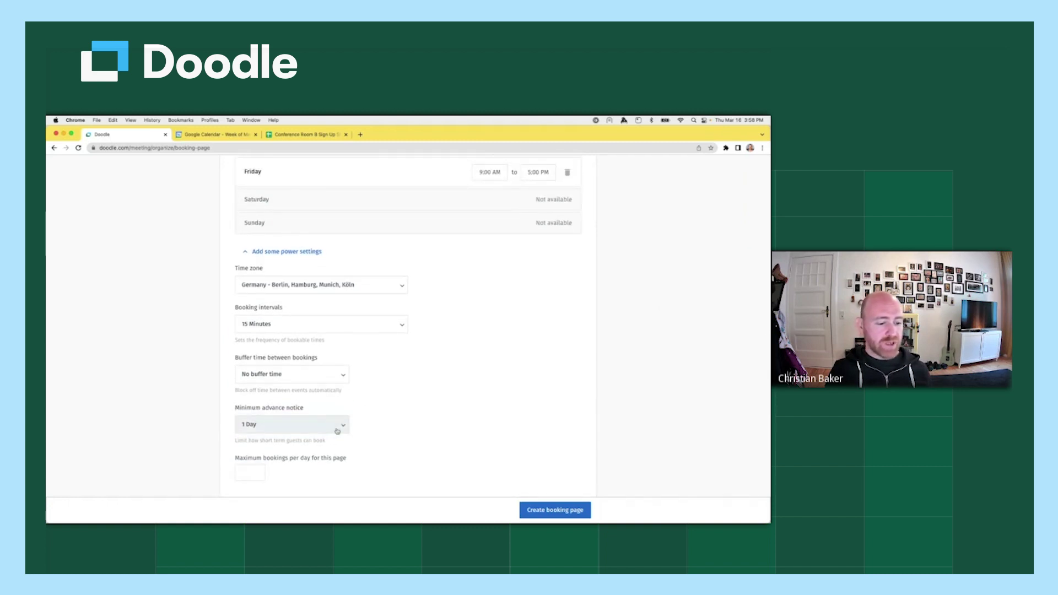
left_click(248, 474)
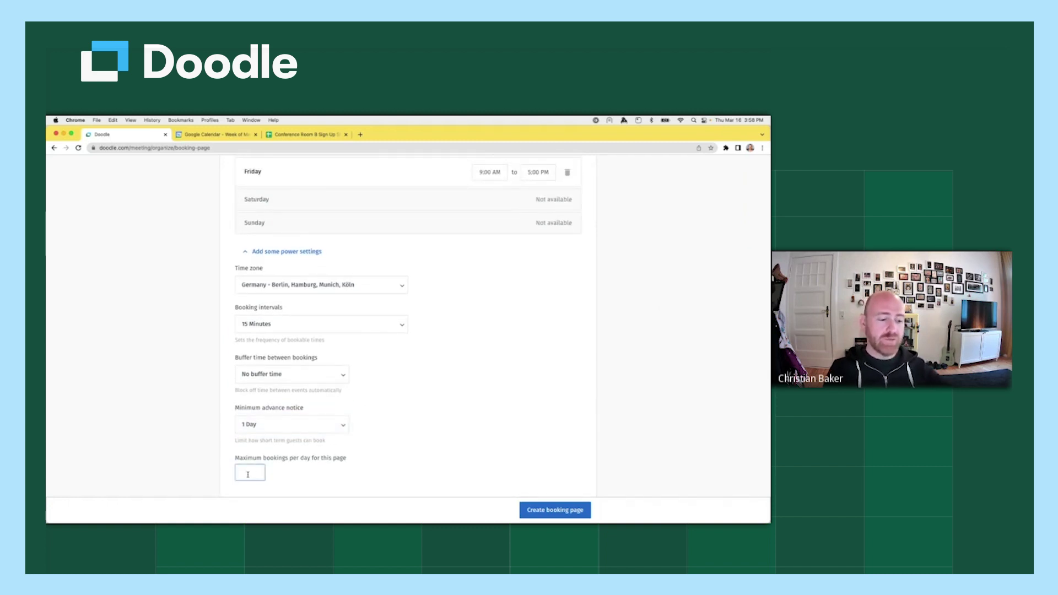
Cap Maximum bookings per day at 3 and fold the power settings away.
type("1")
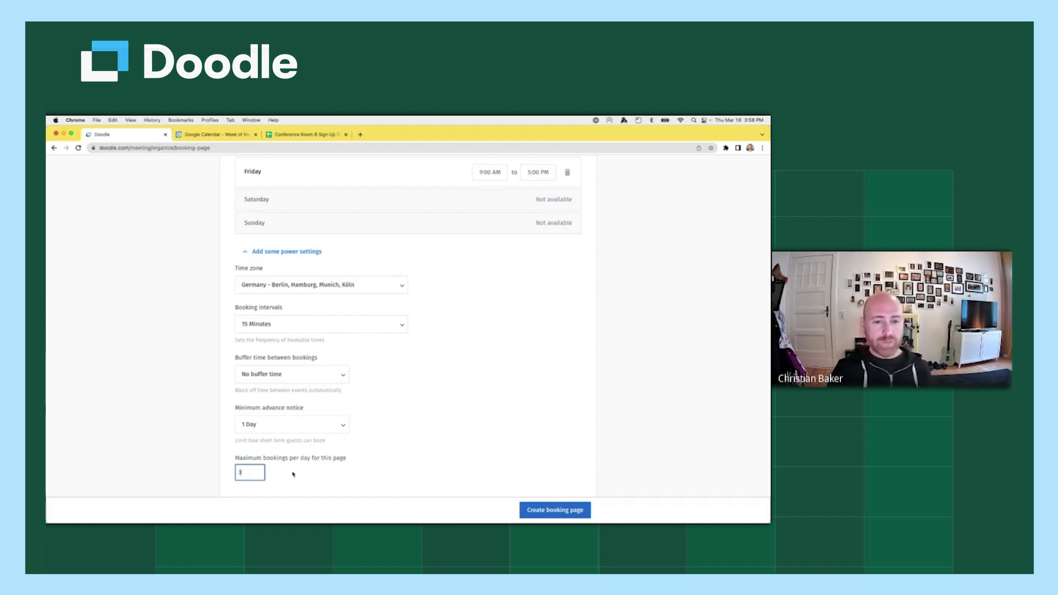
left_click(449, 448)
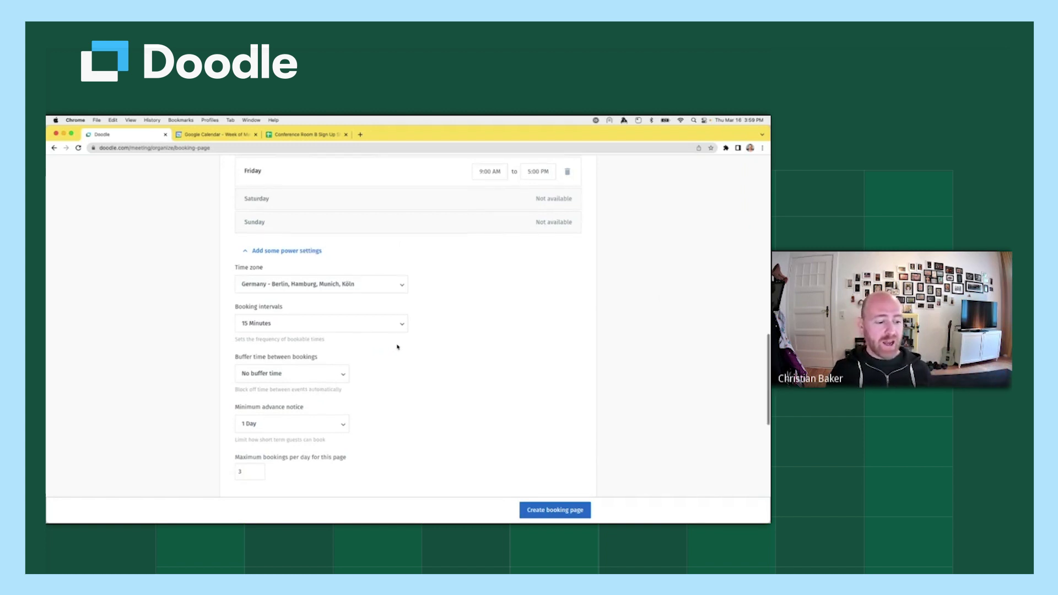
scroll(394, 347, "down", 3)
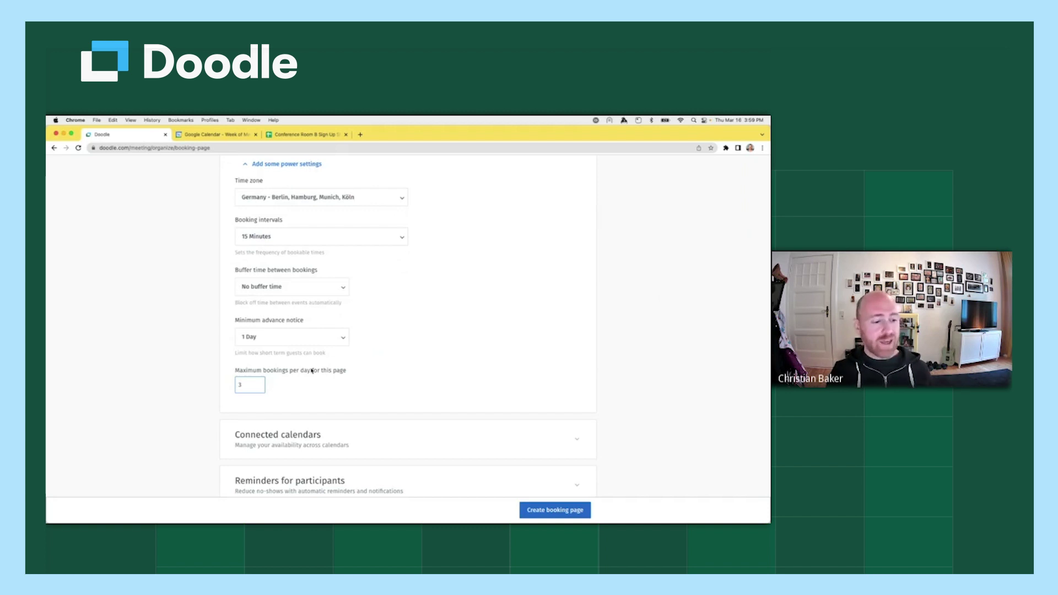
left_click(378, 366)
scroll(330, 276, "up", 1)
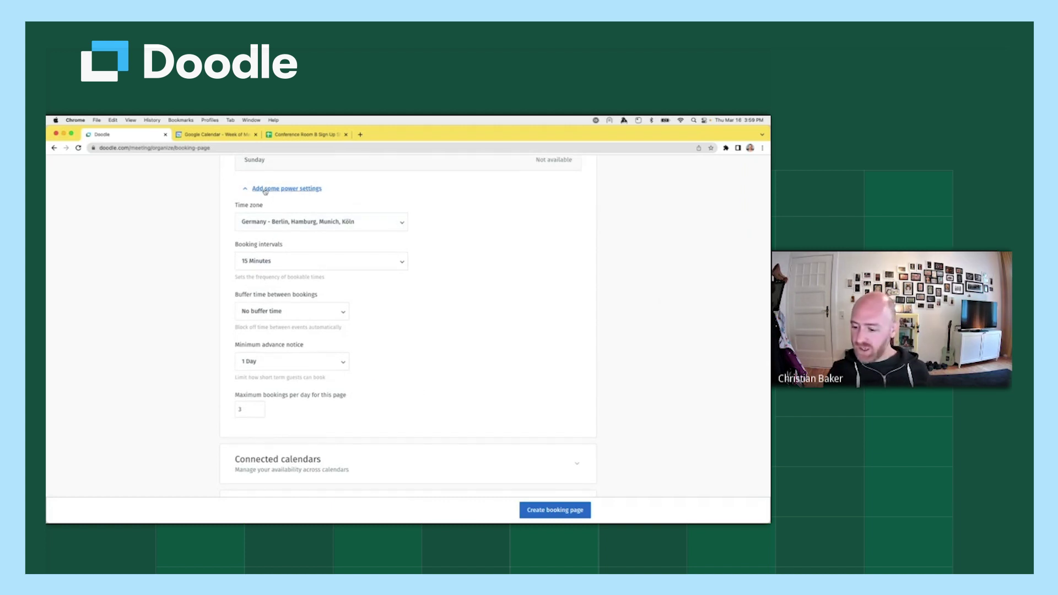
left_click(265, 191)
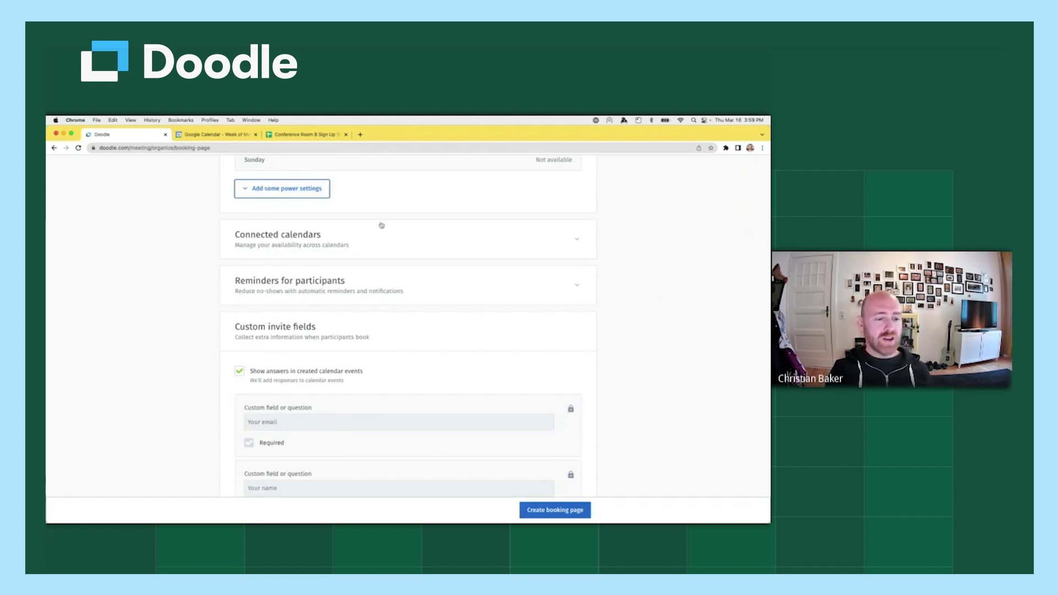
Expand Connected calendars to show the Gmail calendar checked for conflicts.
left_click(575, 242)
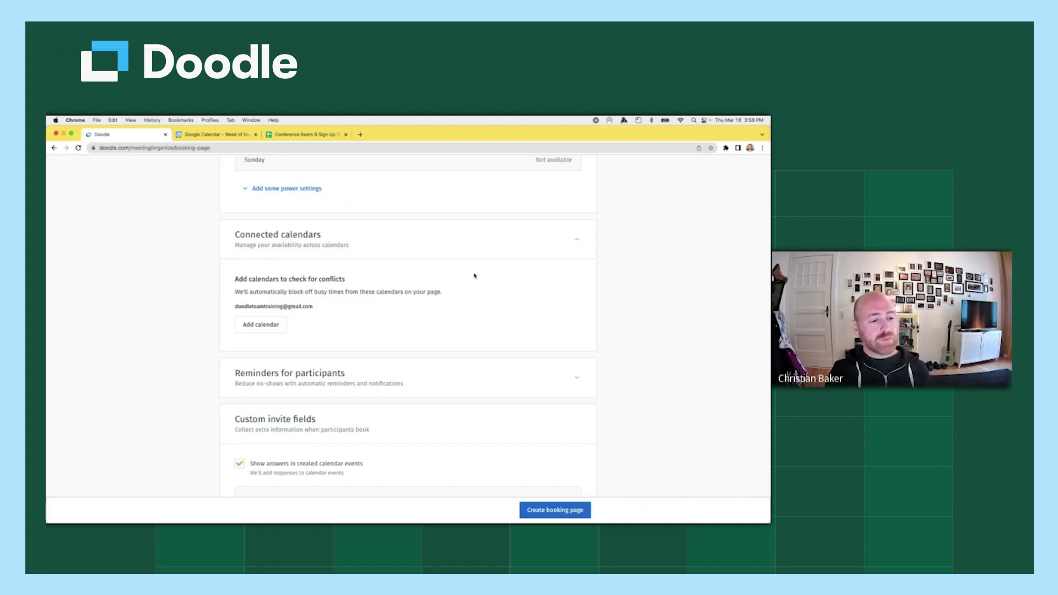
Open the Check for conflicts dialog listing the available calendars.
left_click(267, 326)
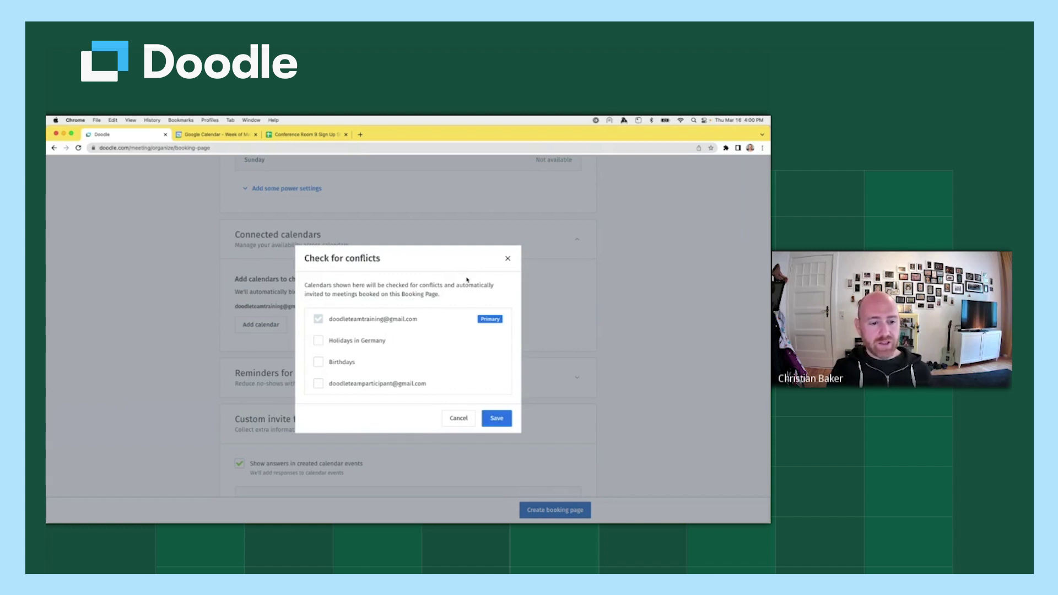
left_click(218, 135)
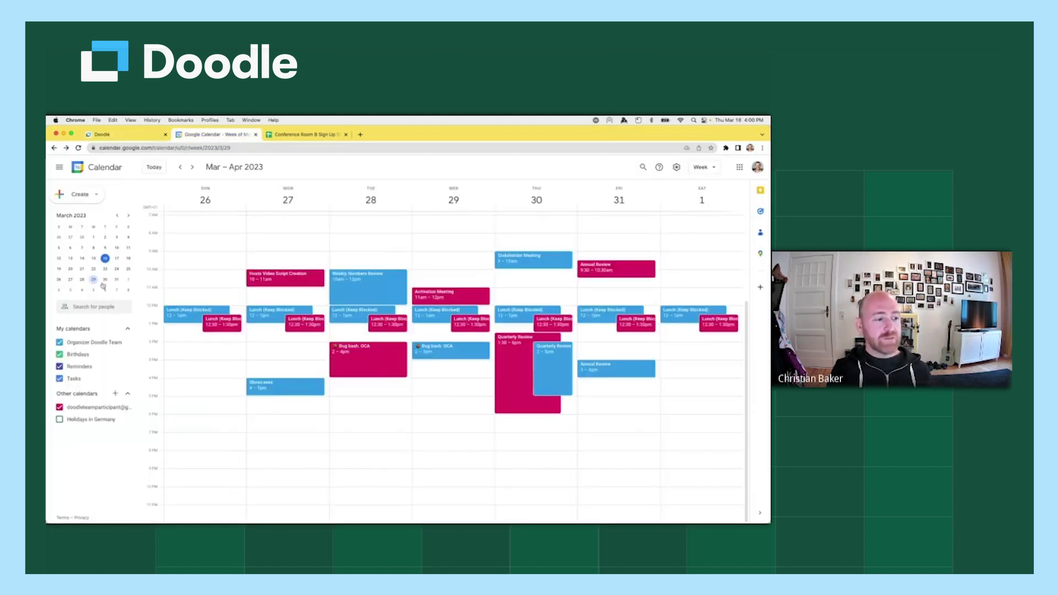
left_click(59, 408)
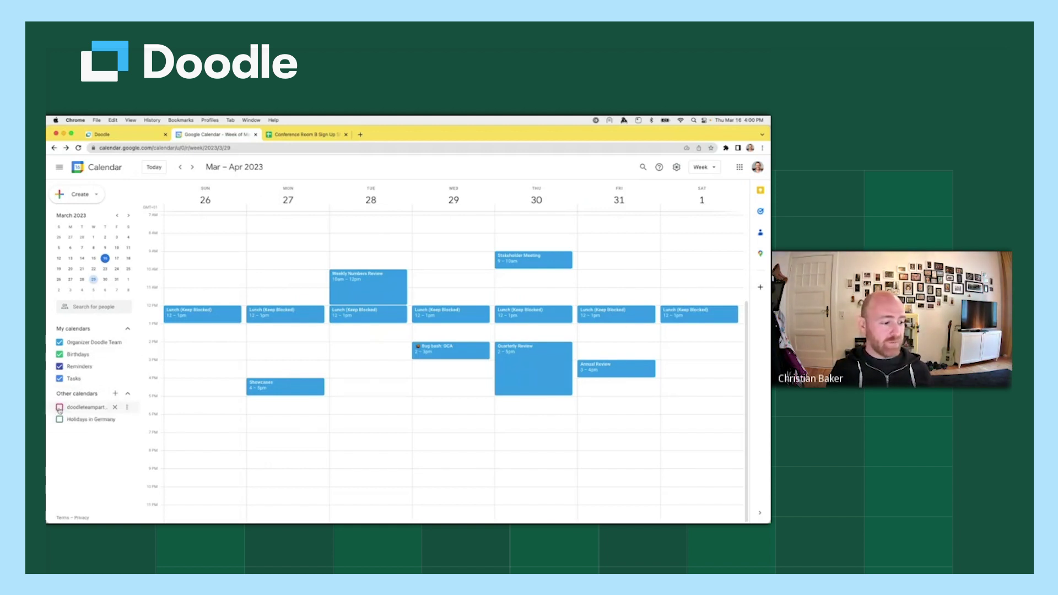
left_click(60, 408)
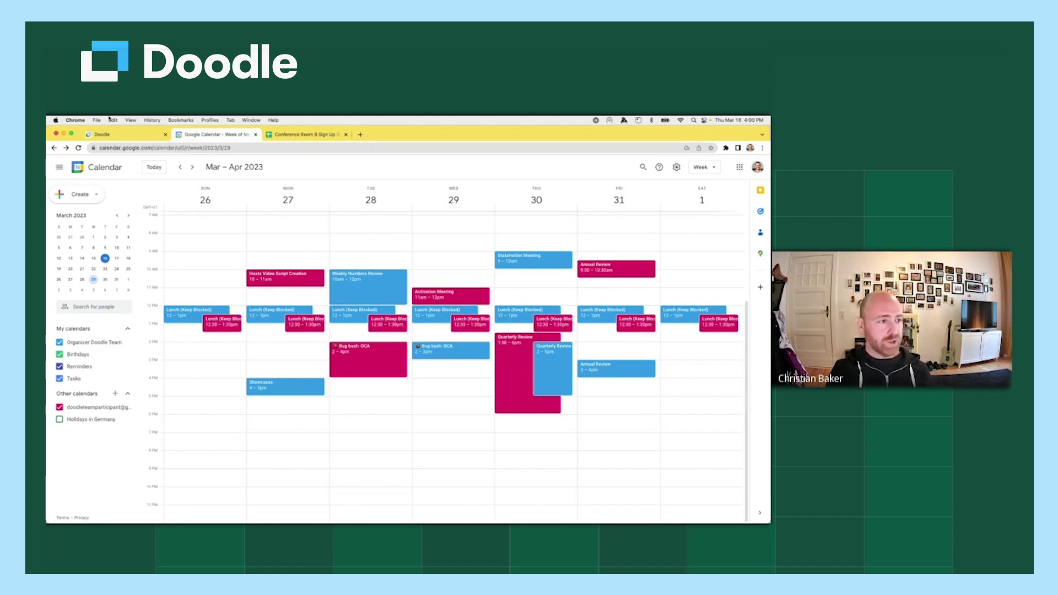
left_click(117, 135)
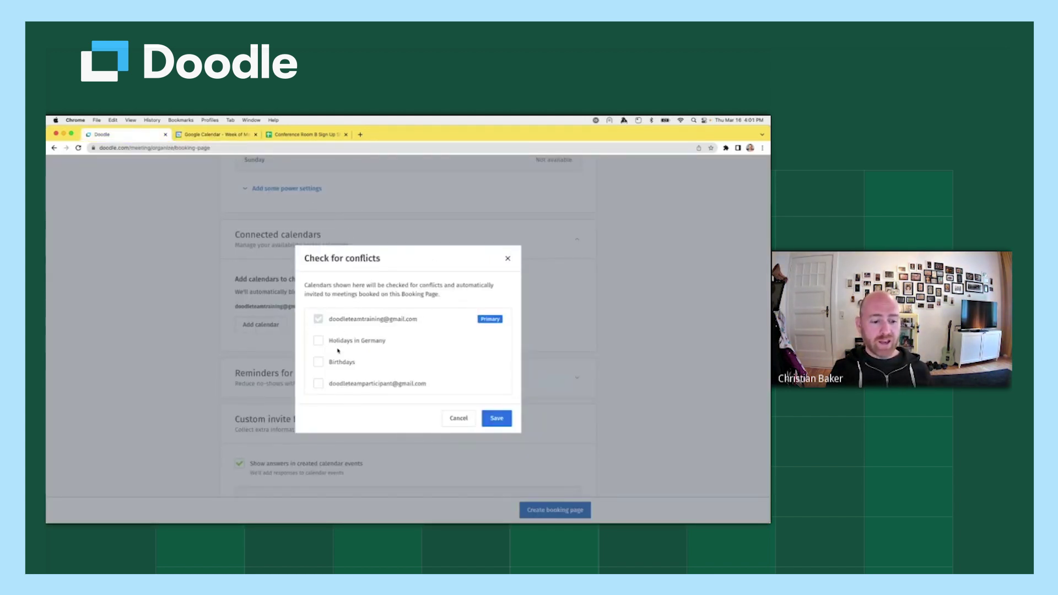
Add the participant's calendar to the conflict check and save.
left_click(318, 384)
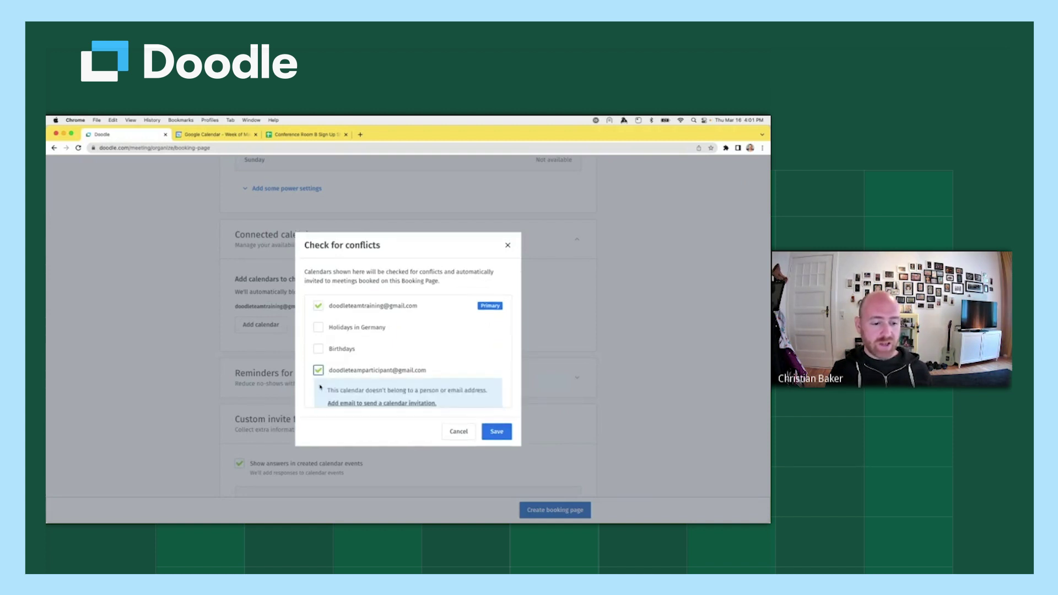
scroll(425, 332, "down", 2)
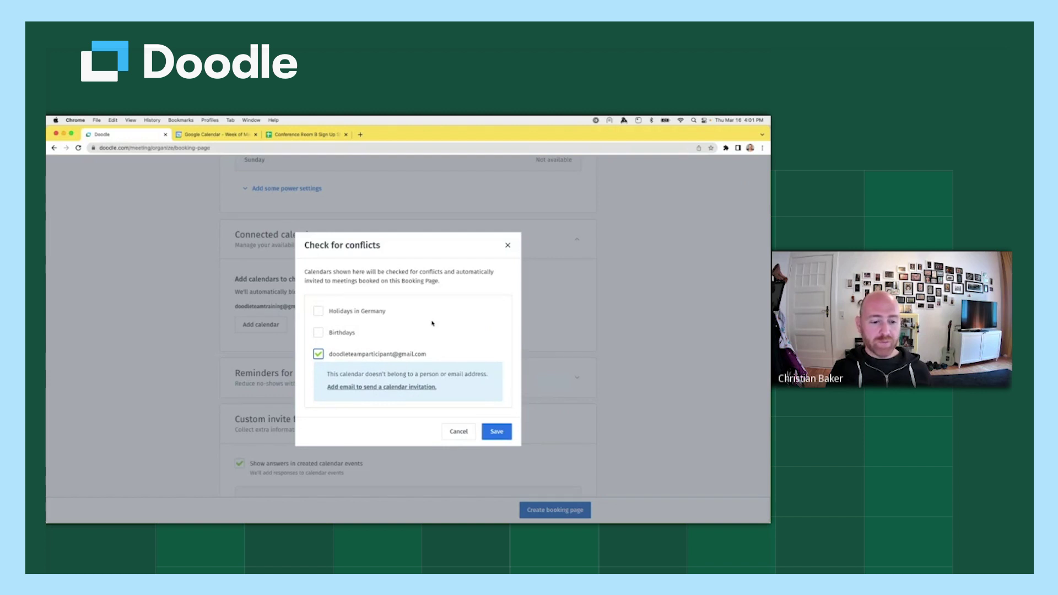
left_click(502, 432)
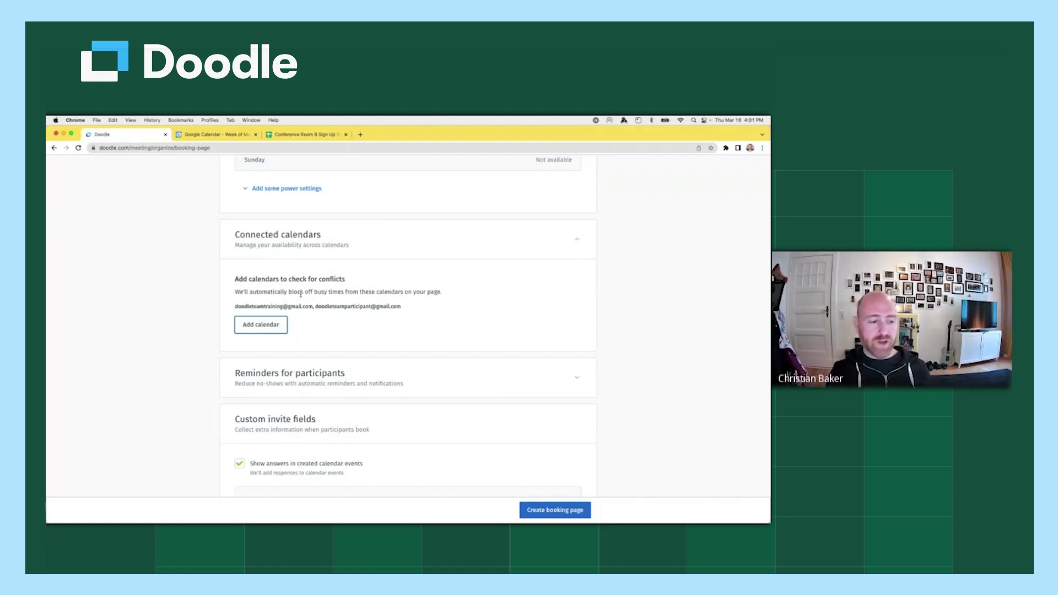
Remove the participant's calendar again, leaving only the primary Gmail calendar checked.
left_click(279, 325)
left_click(319, 370)
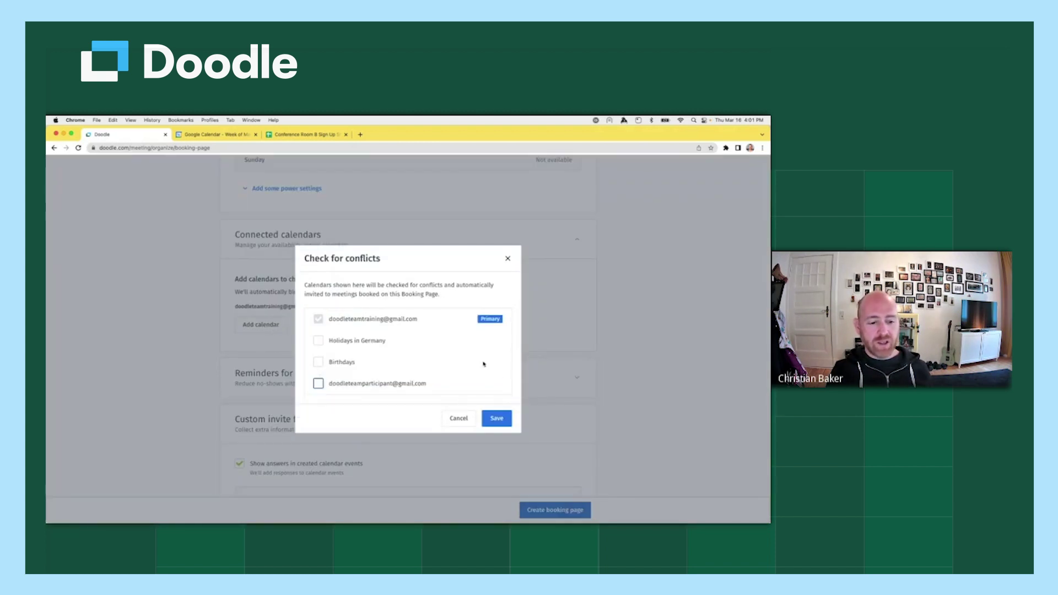
left_click(496, 418)
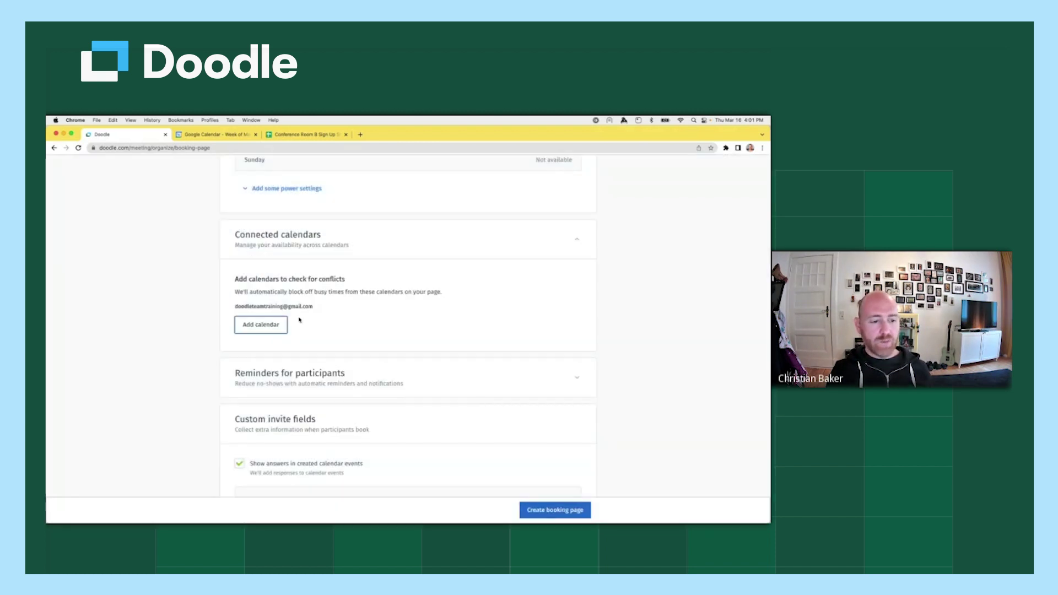
left_click_drag(325, 311, 232, 307)
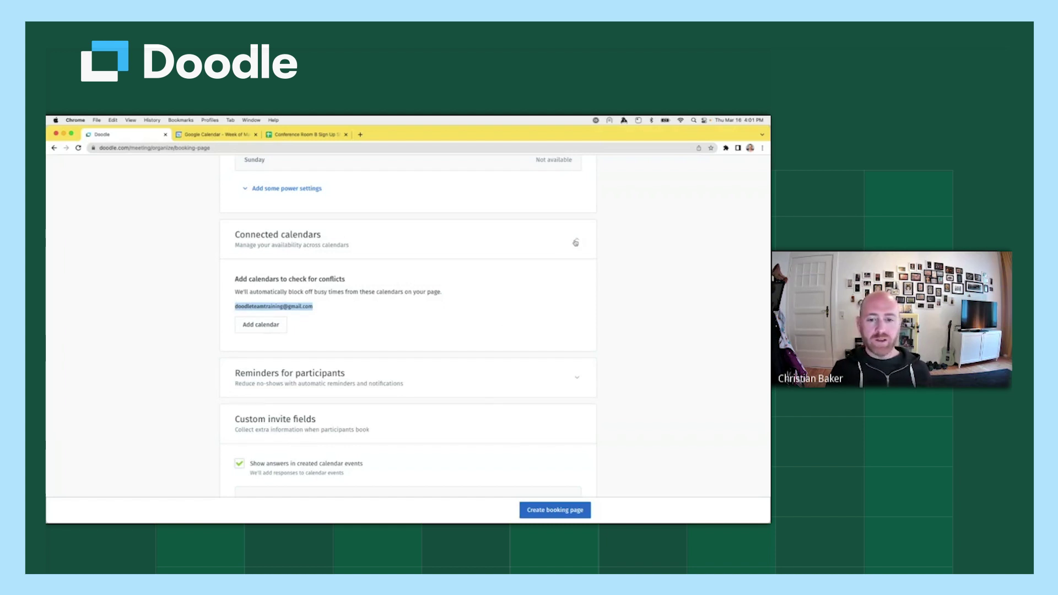
Collapse Connected calendars, leave automatic booking reminders off, and collapse Reminders for participants.
left_click(576, 240)
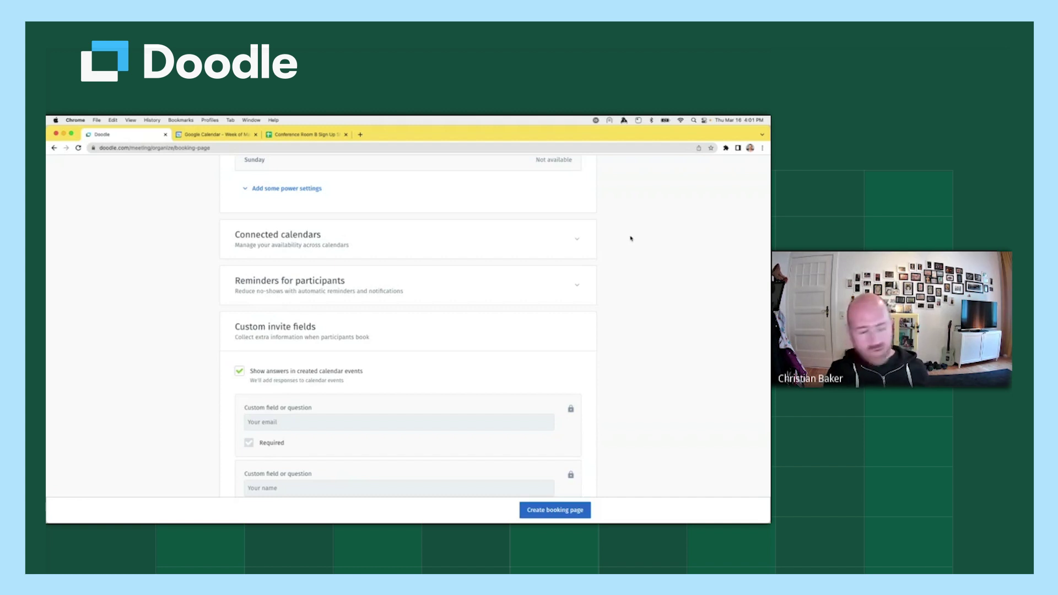
left_click(575, 288)
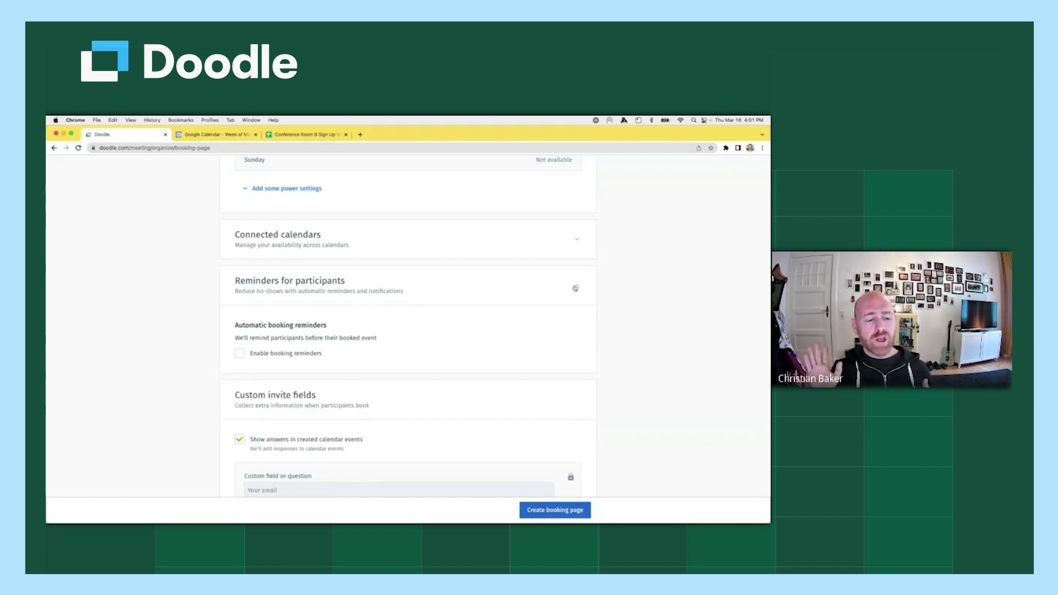
left_click(241, 354)
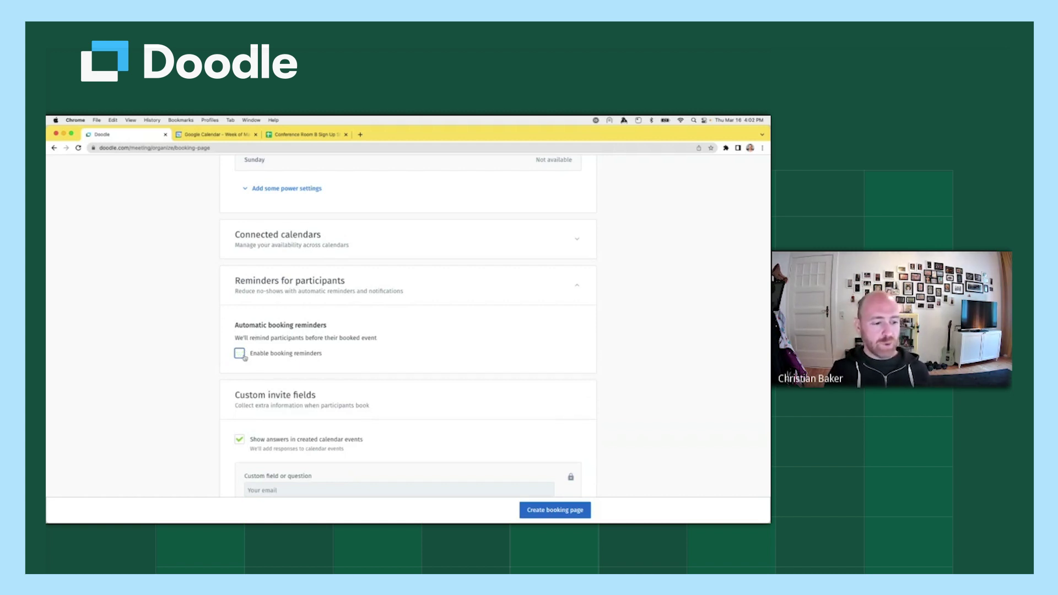
left_click(577, 288)
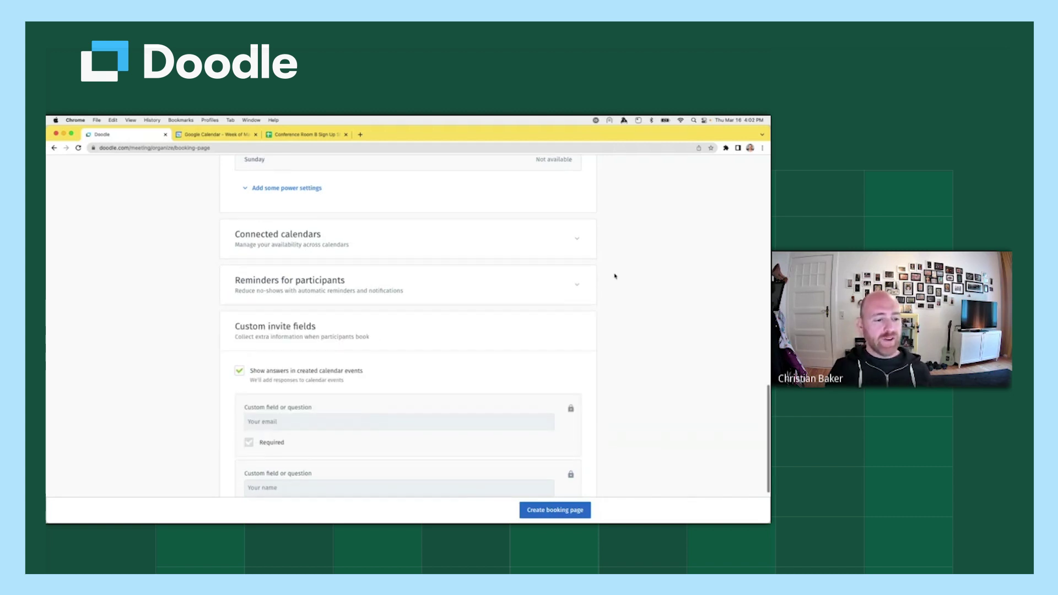
Under Custom invite fields, add 'What would you like to discuss?' and mark it Required.
scroll(379, 251, "down", 3)
triple_click(271, 226)
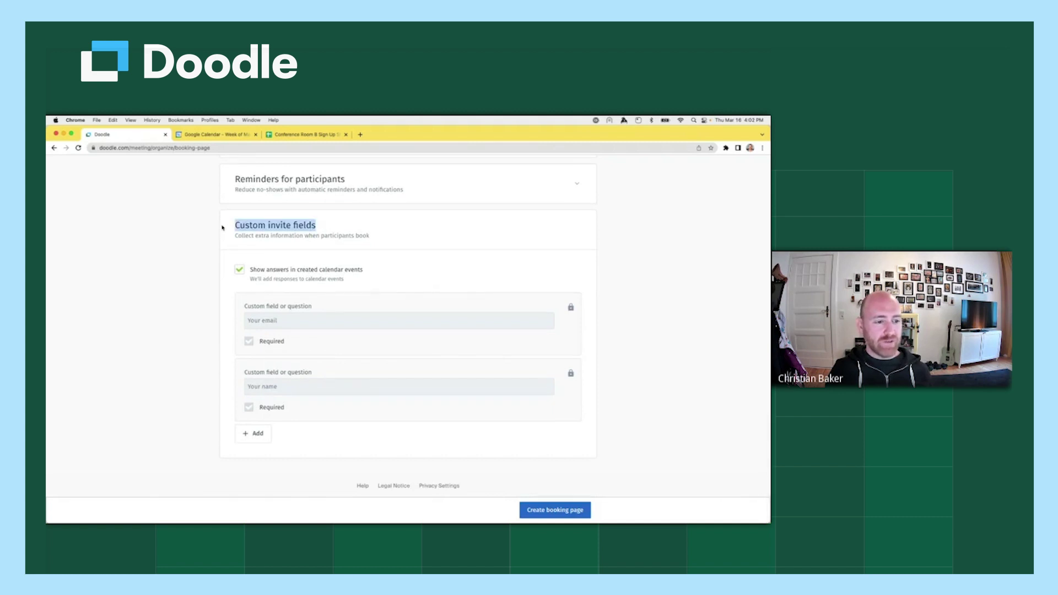
left_click(362, 229)
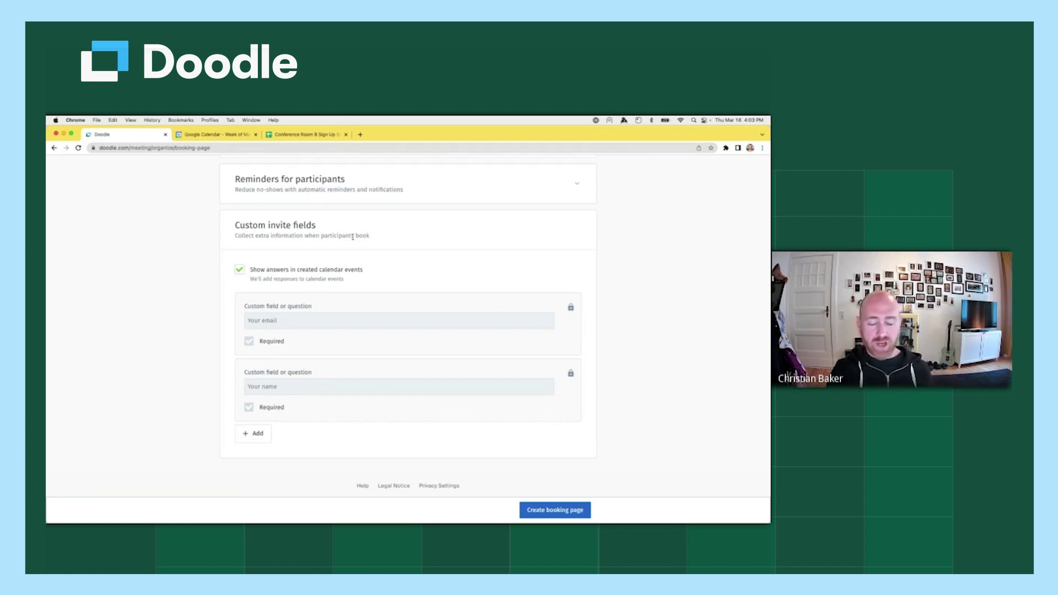
left_click(259, 440)
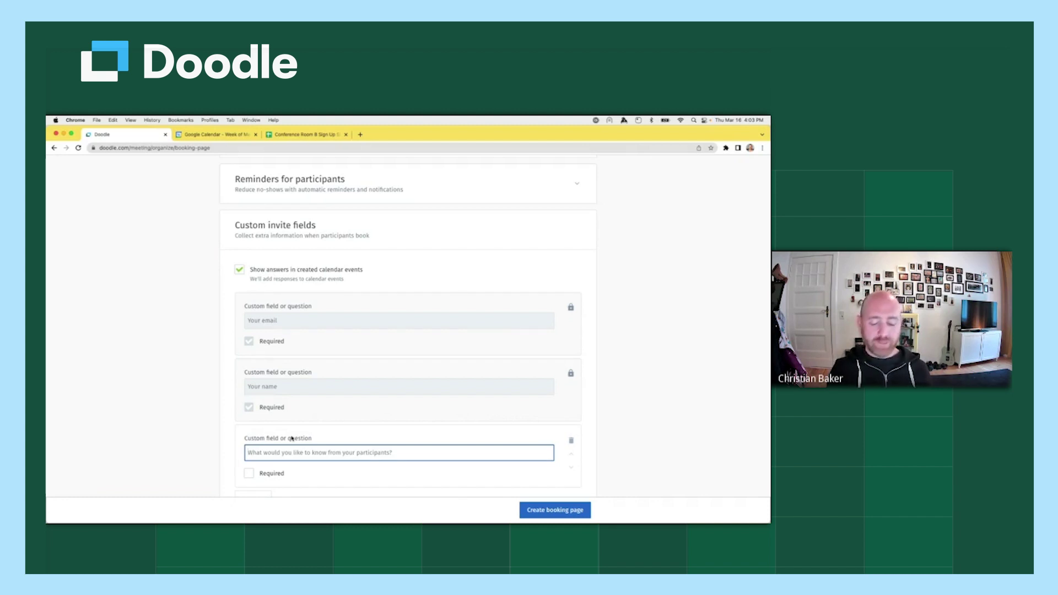
type("Wha")
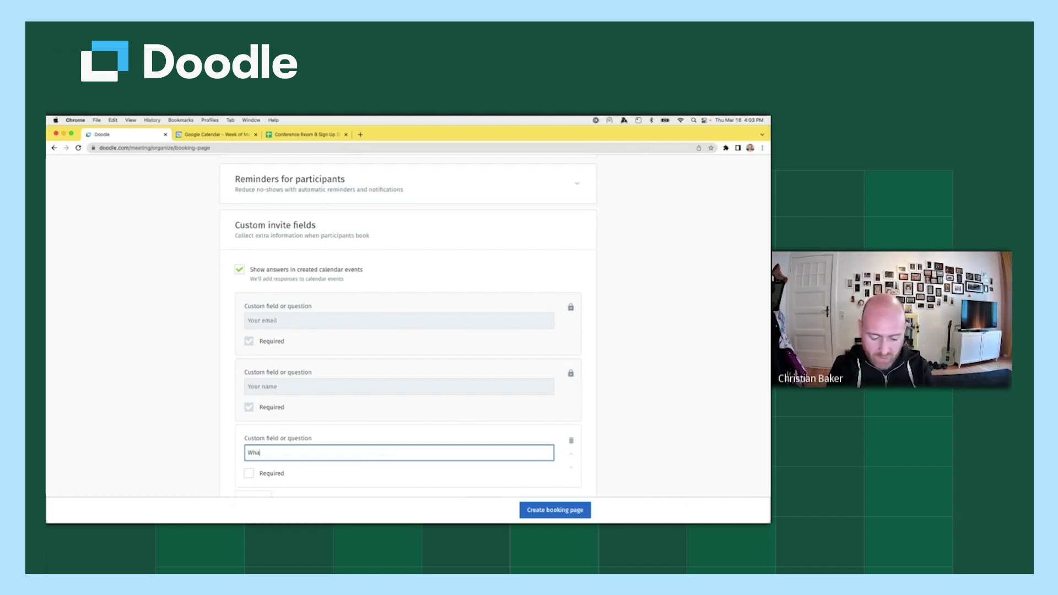
type("t would you")
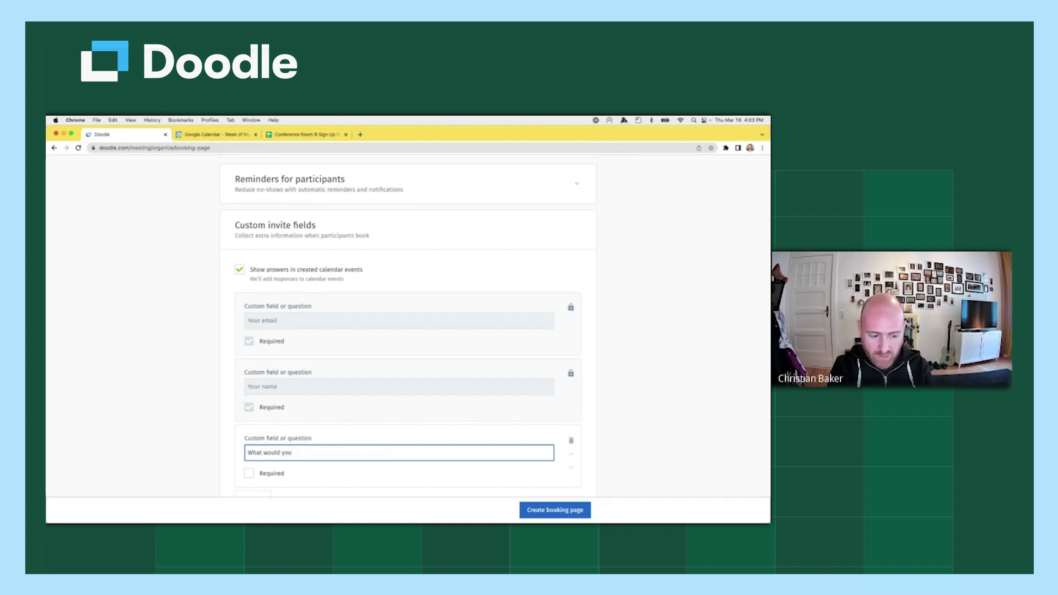
type(" like to discuss?")
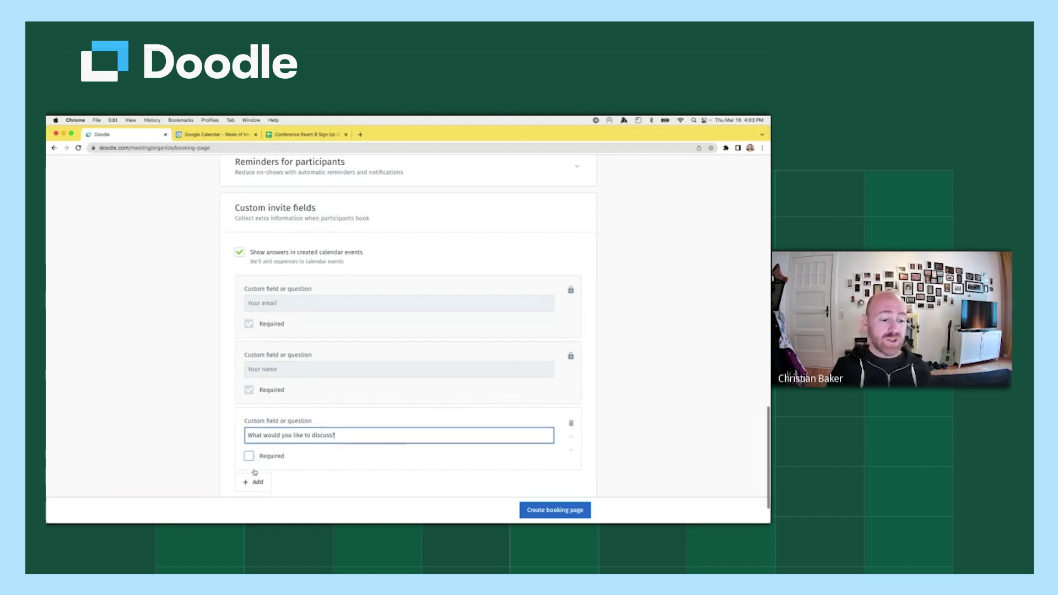
scroll(258, 473, "down", 1)
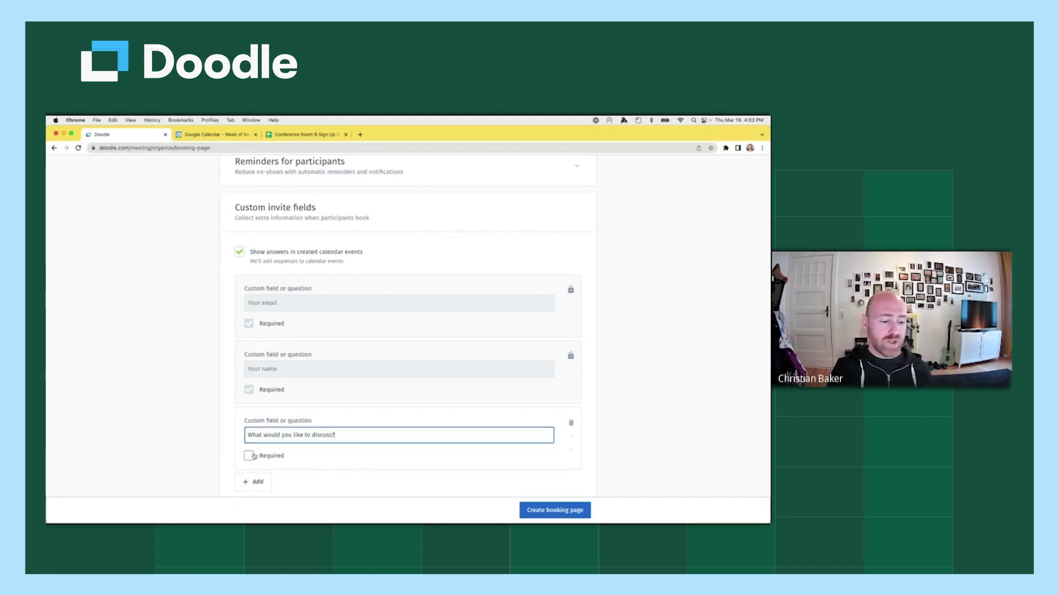
left_click(250, 457)
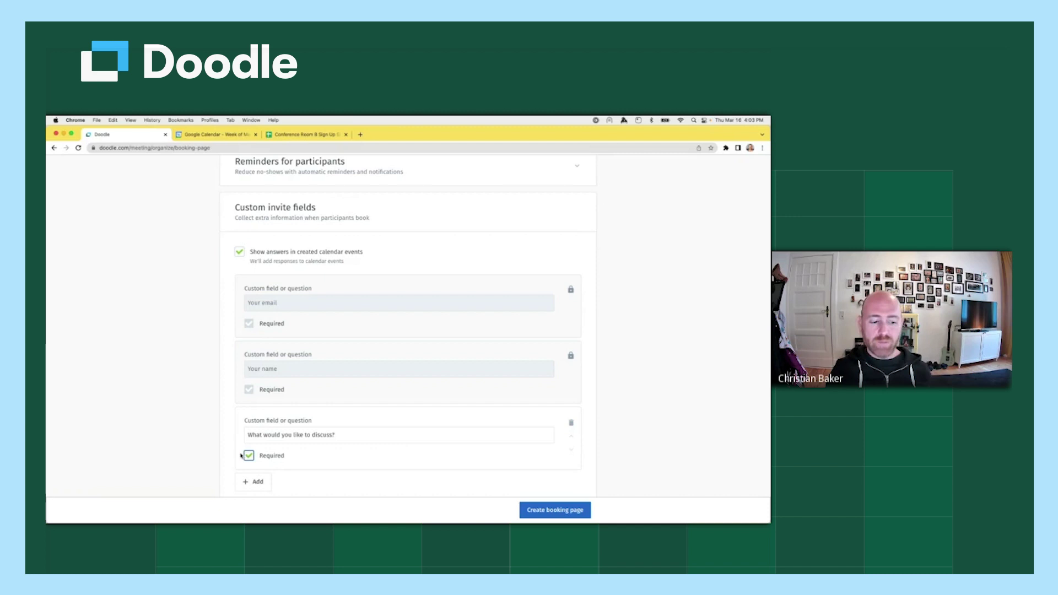
scroll(614, 365, "down", 2)
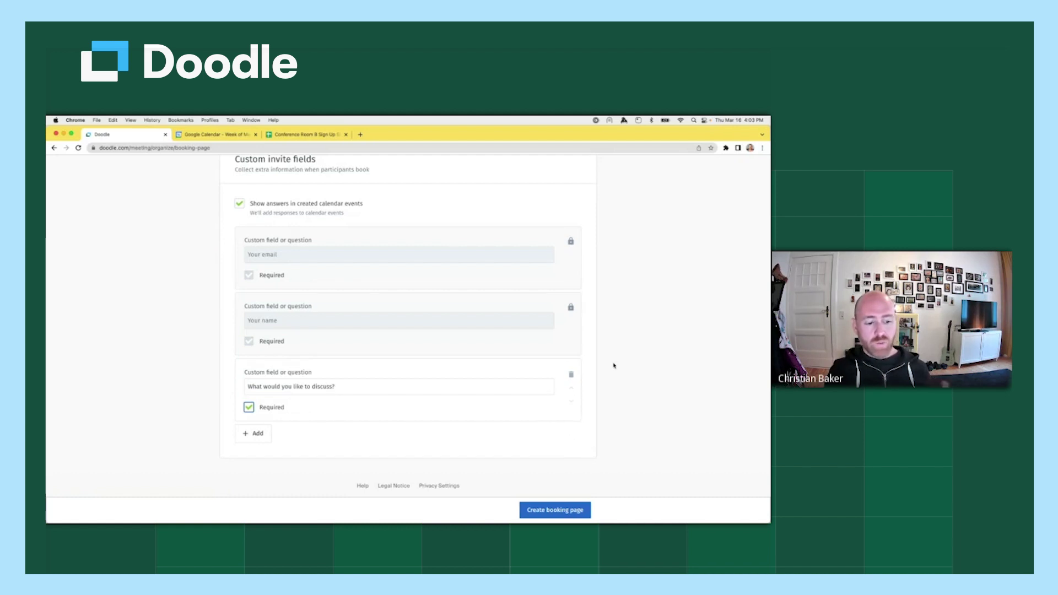
Review the settings from the top and create the Coffee with the CEO booking page.
scroll(614, 365, "up", 6)
scroll(614, 366, "up", 1)
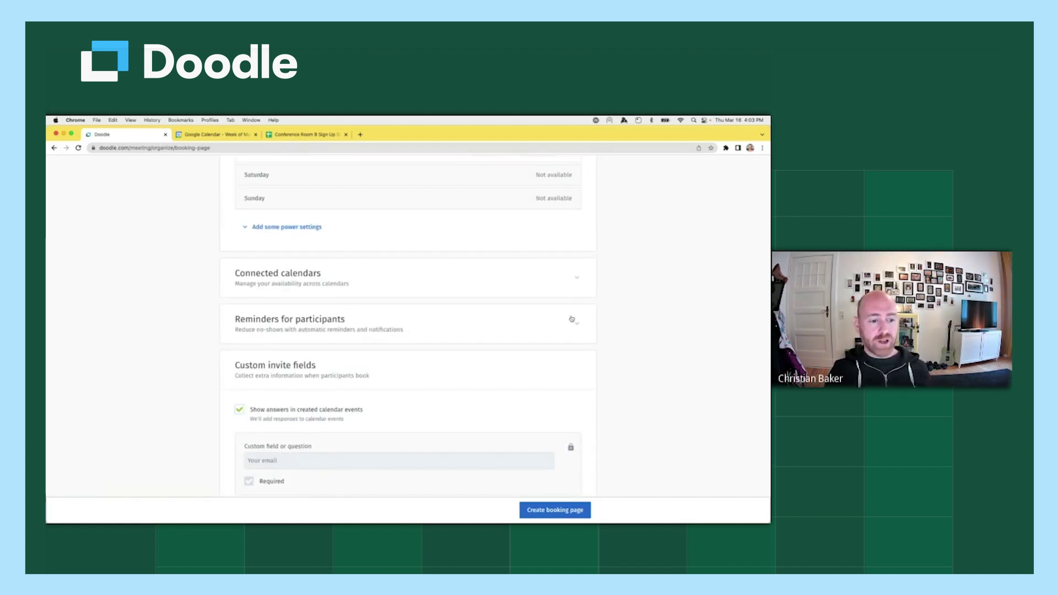
scroll(617, 301, "up", 6)
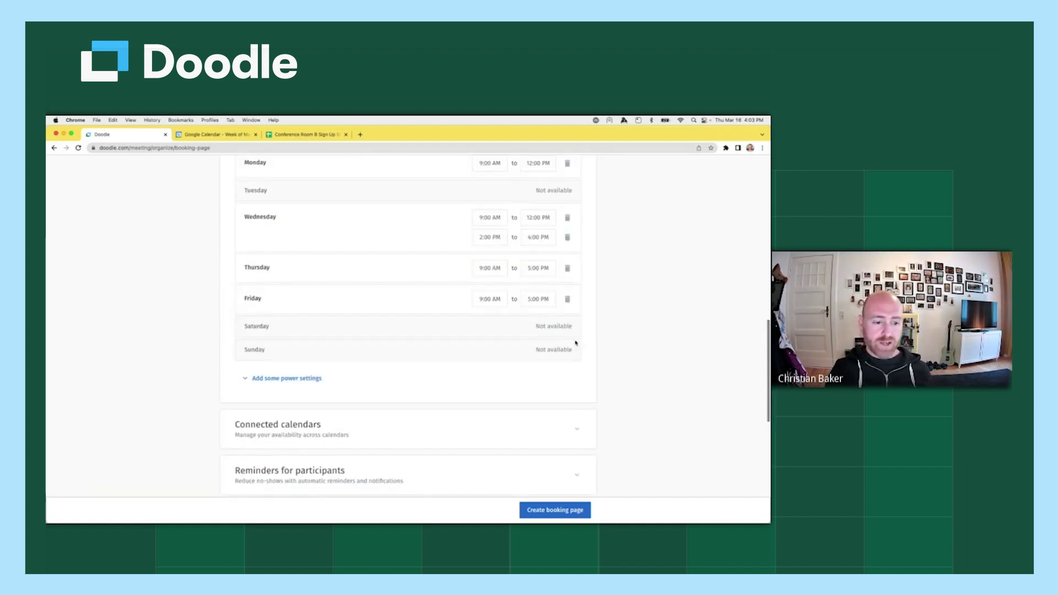
scroll(673, 341, "up", 7)
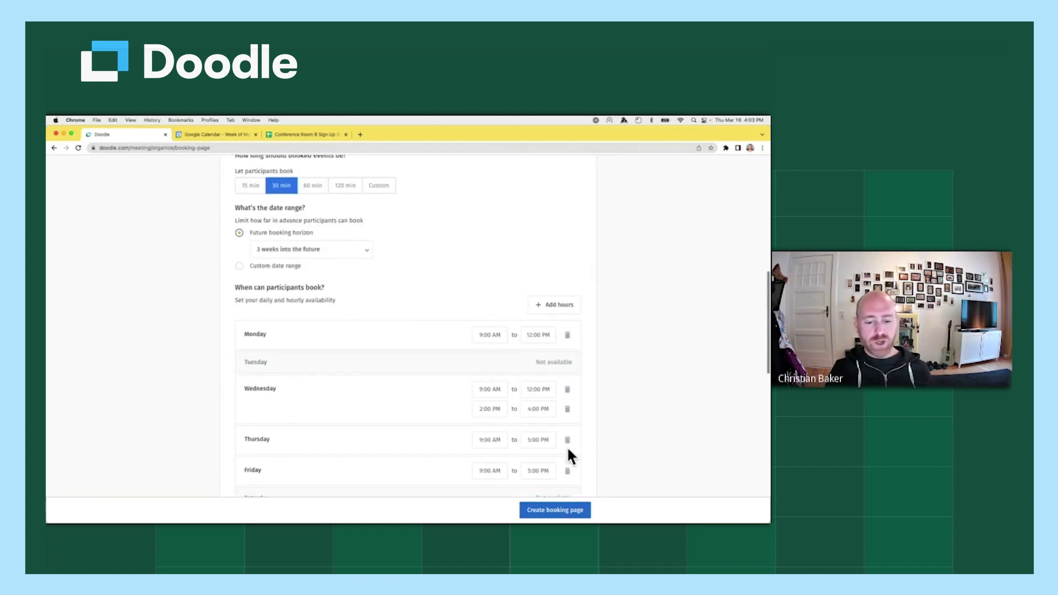
scroll(671, 361, "up", 1)
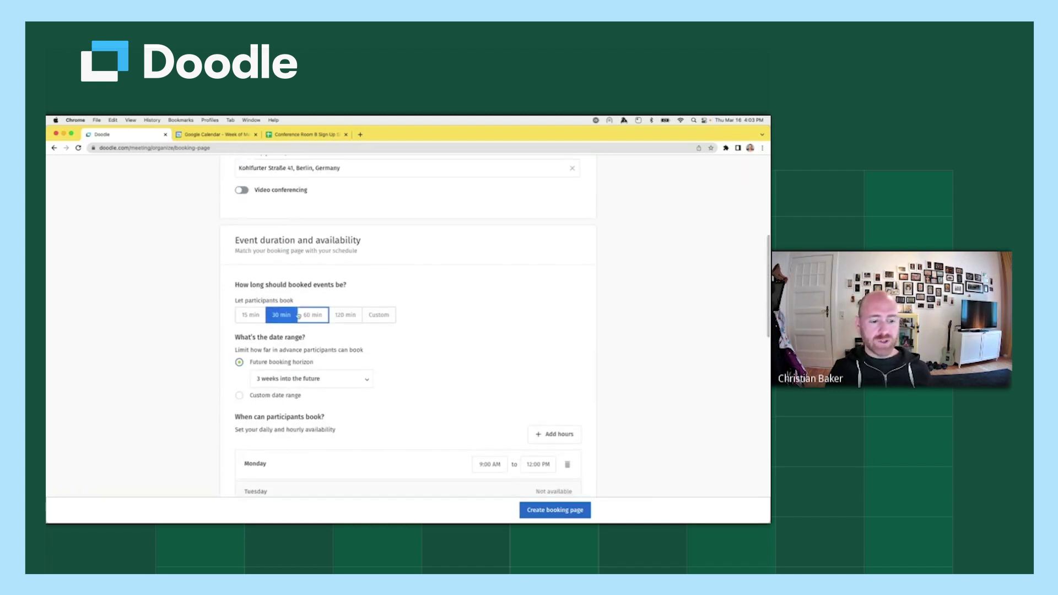
scroll(638, 316, "up", 6)
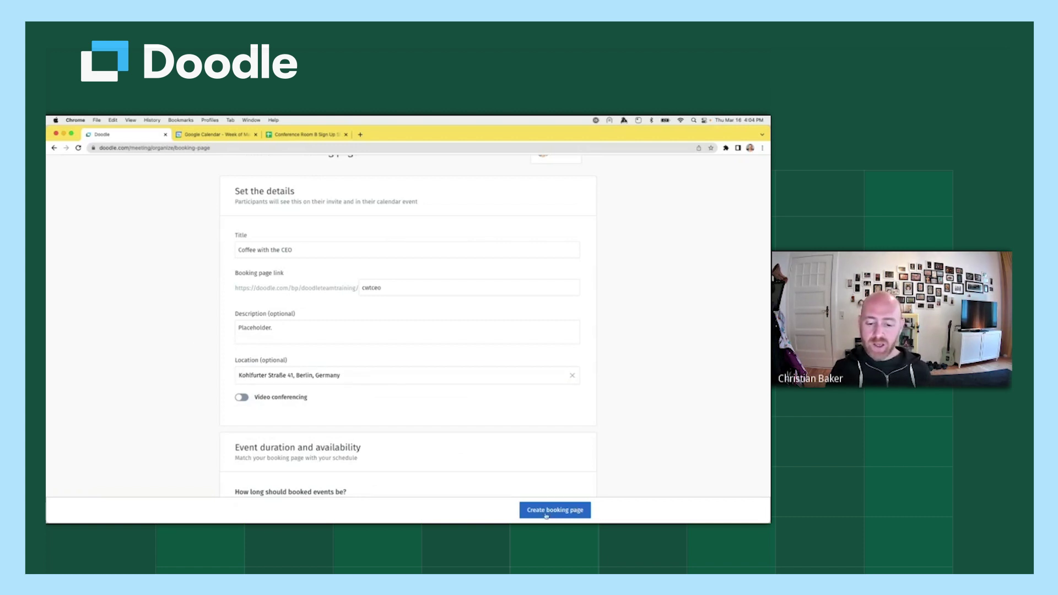
left_click(583, 514)
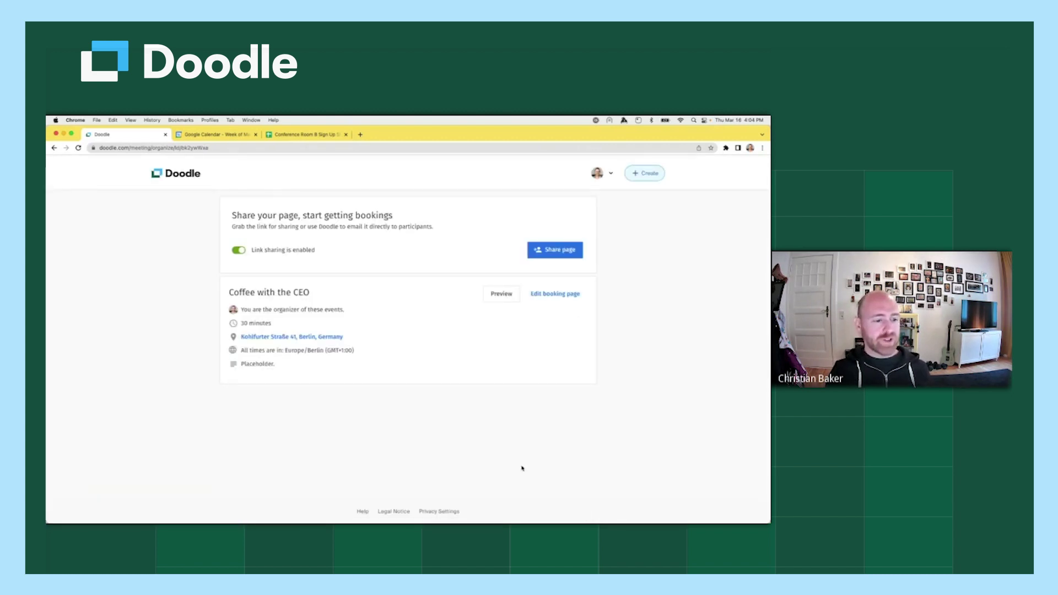
left_click_drag(228, 292, 362, 352)
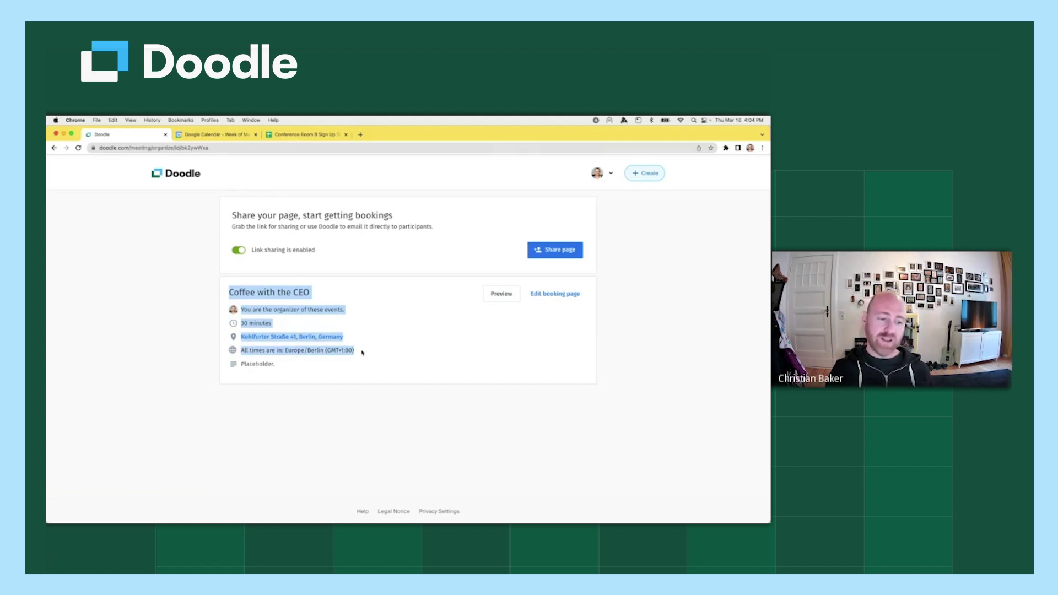
Copy the Coffee with the CEO booking page link from the sharing options.
double_click(261, 363)
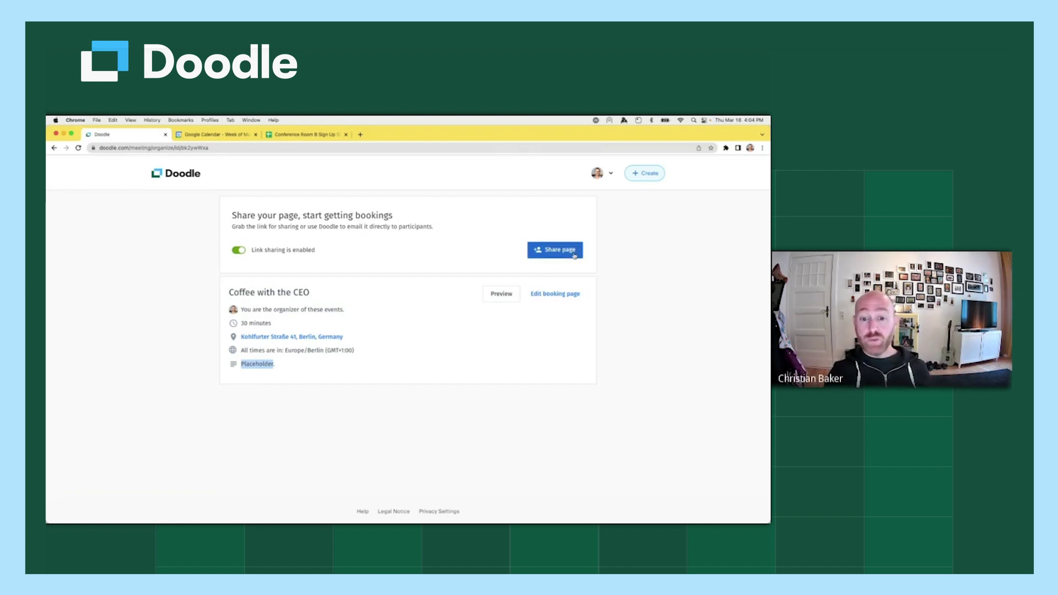
left_click(574, 255)
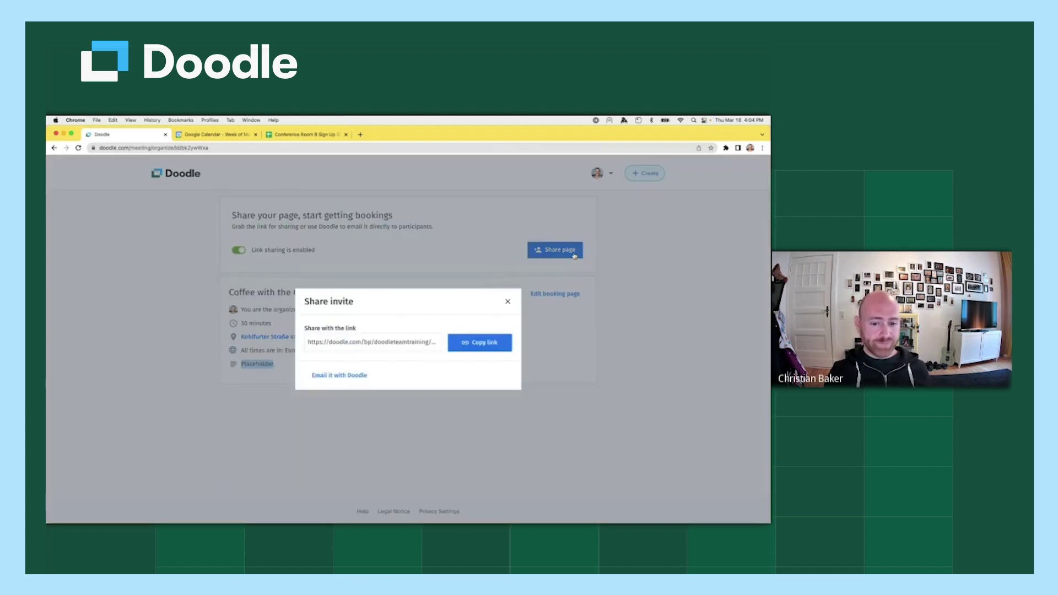
left_click(481, 348)
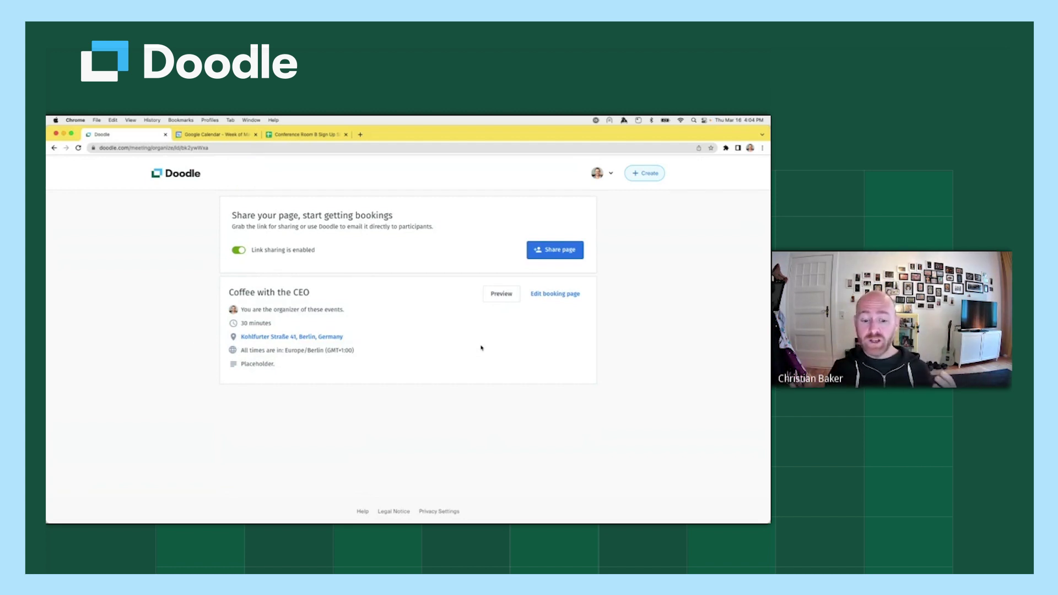
Review the e-mail invite option and its message, then copy the booking link again.
left_click(560, 255)
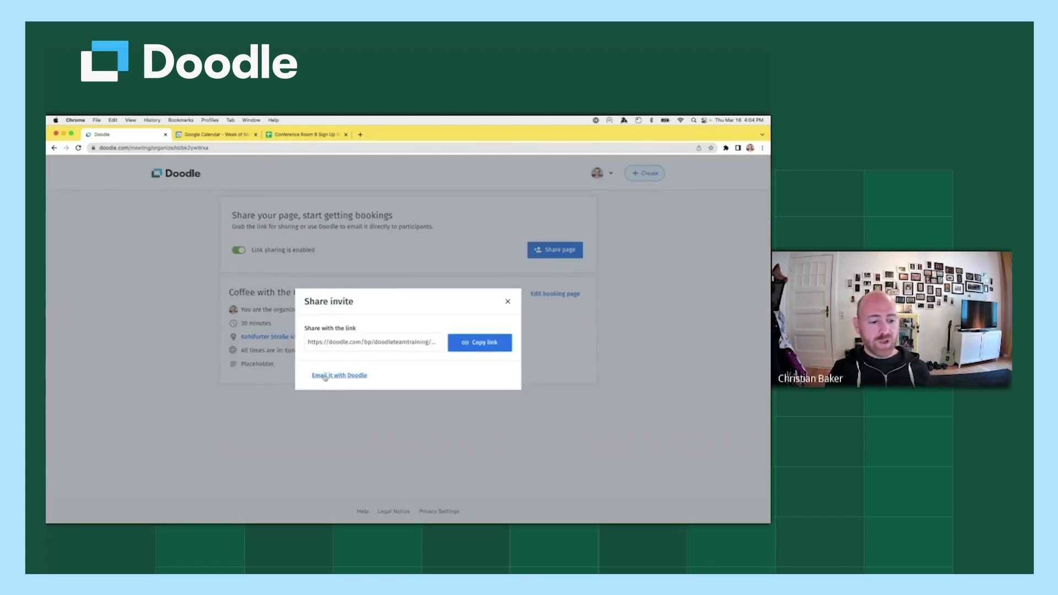
left_click(335, 376)
left_click(332, 348)
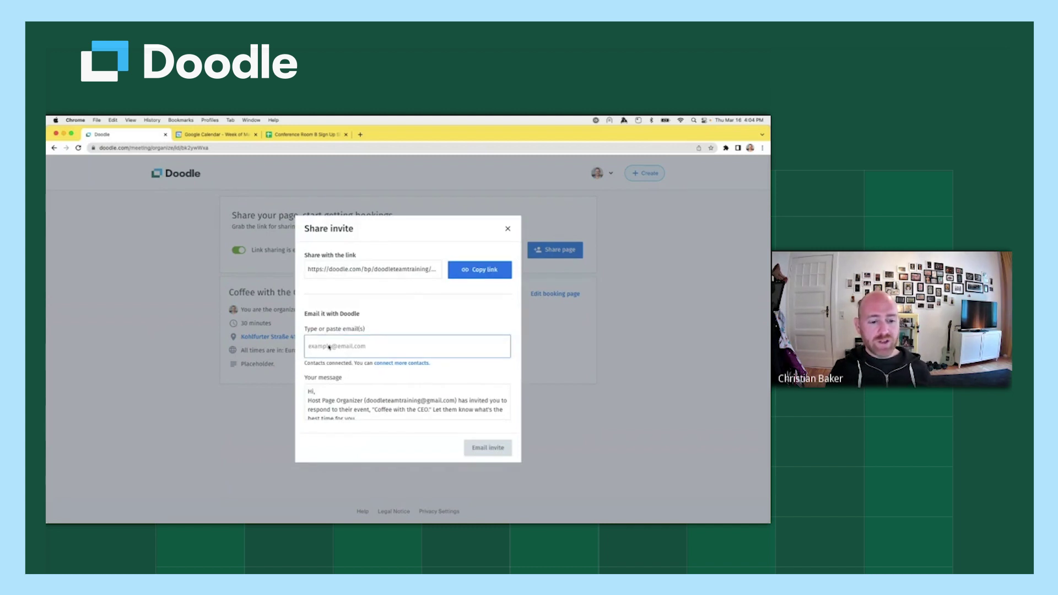
left_click(306, 392)
left_click_drag(307, 392, 385, 417)
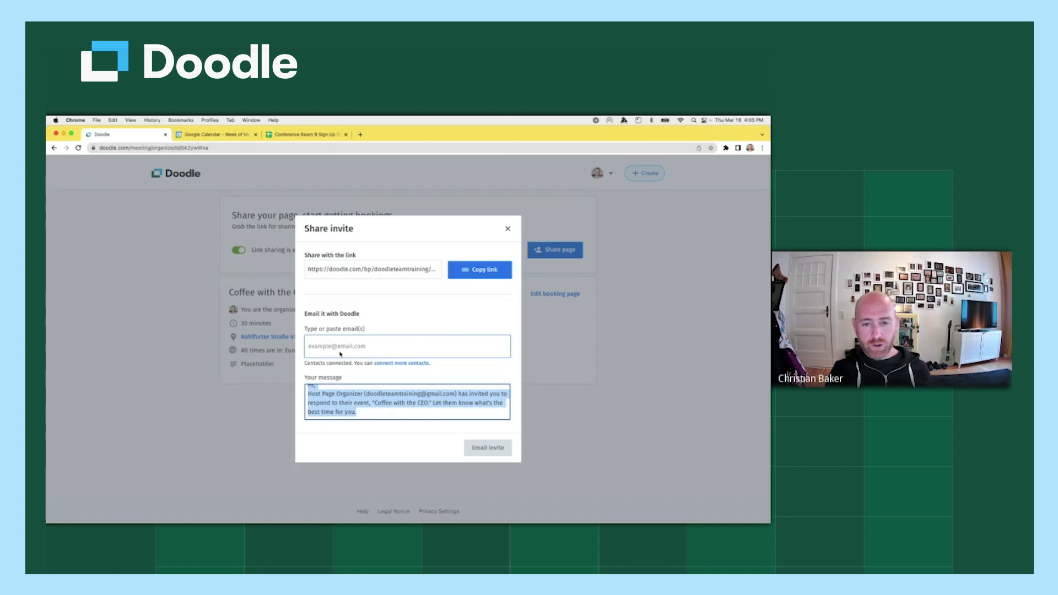
left_click(447, 444)
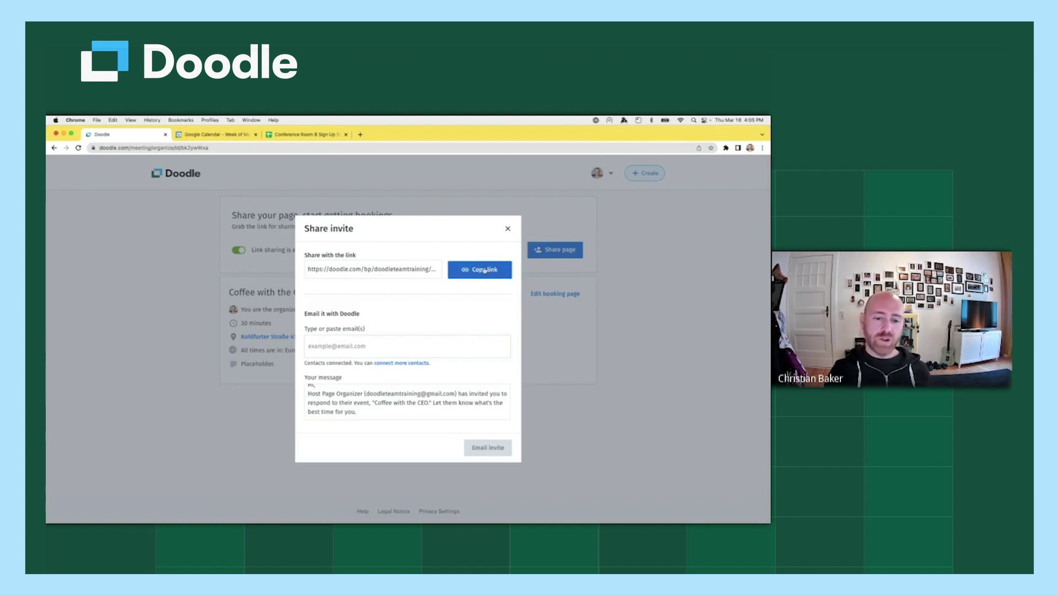
left_click(485, 271)
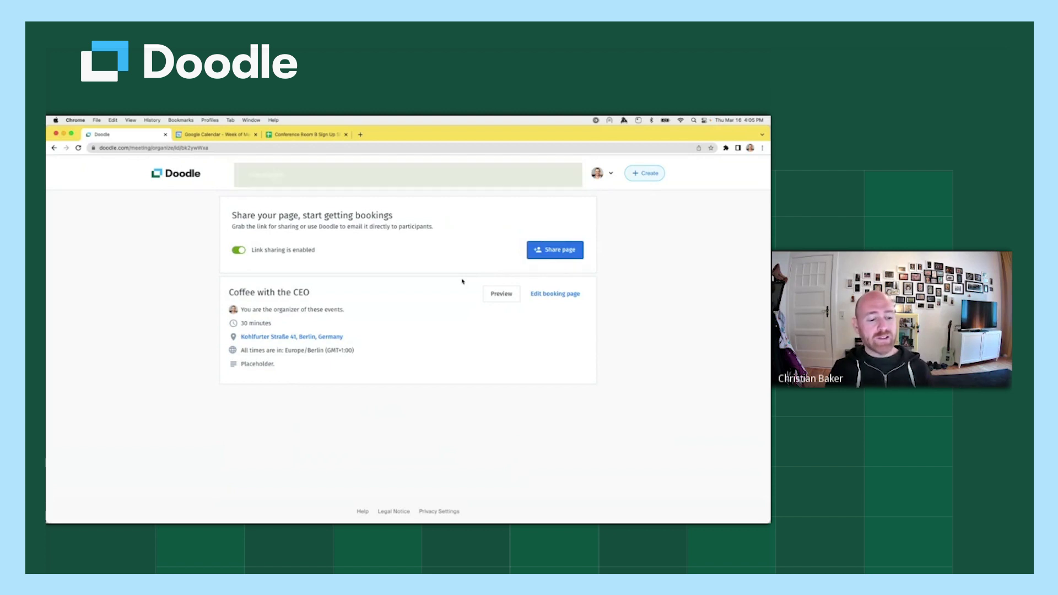
Load the copied booking link in a new incognito window and accept all cookies.
left_click(97, 119)
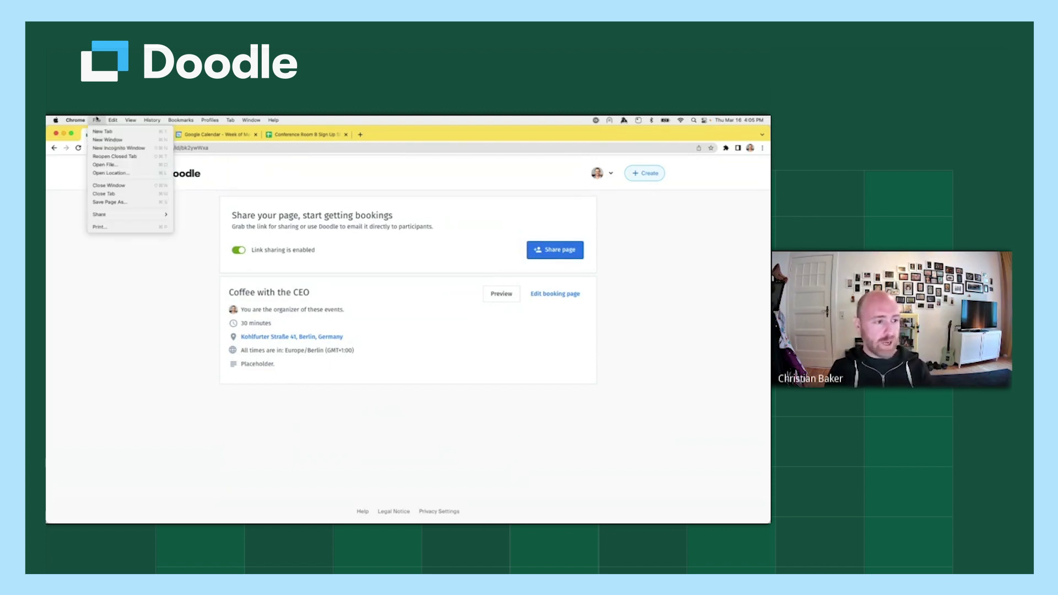
left_click(121, 148)
key("super+v")
key("Return")
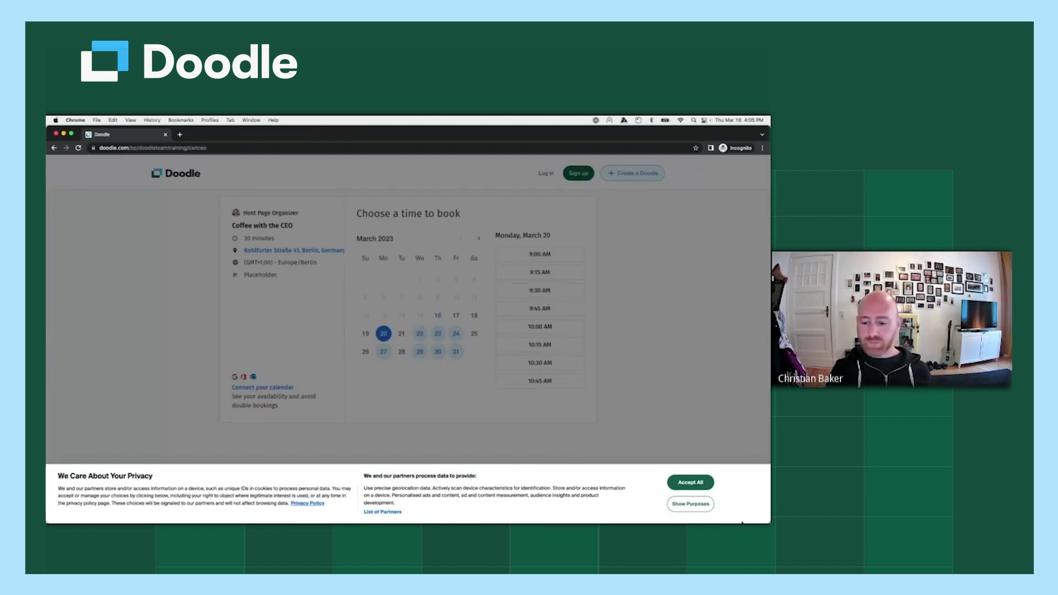
left_click(684, 482)
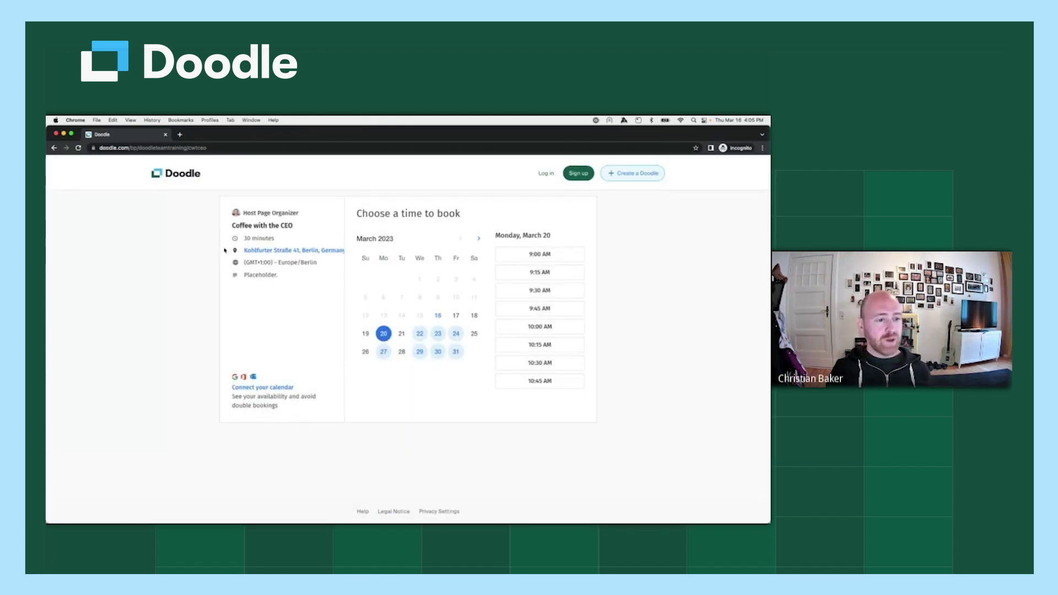
Check the event details, then step through the dates to select Thursday, March 30.
left_click_drag(241, 217, 315, 278)
left_click(247, 275)
double_click(247, 275)
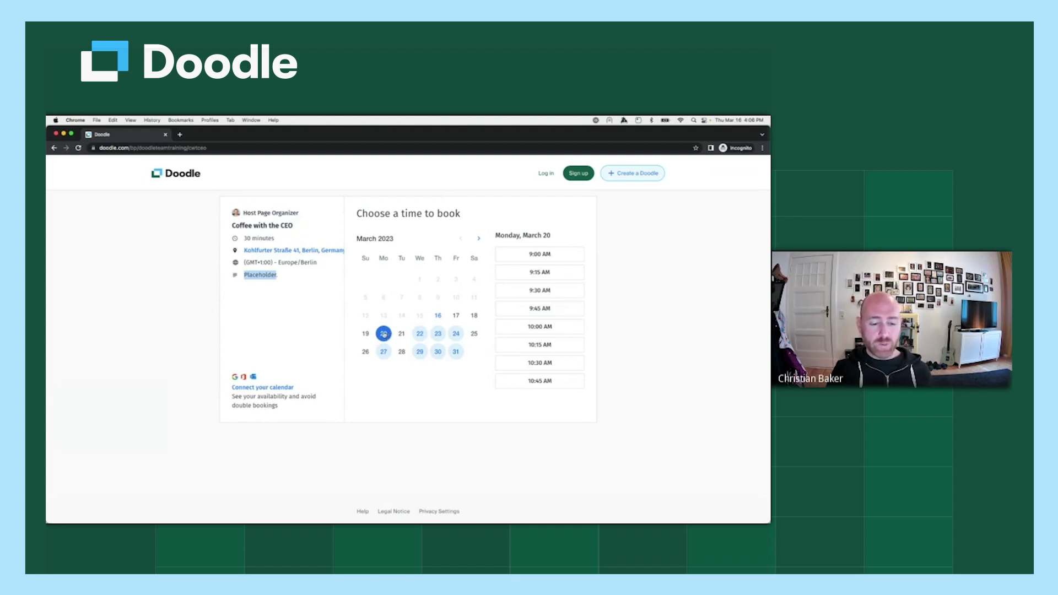
left_click(424, 334)
left_click(438, 333)
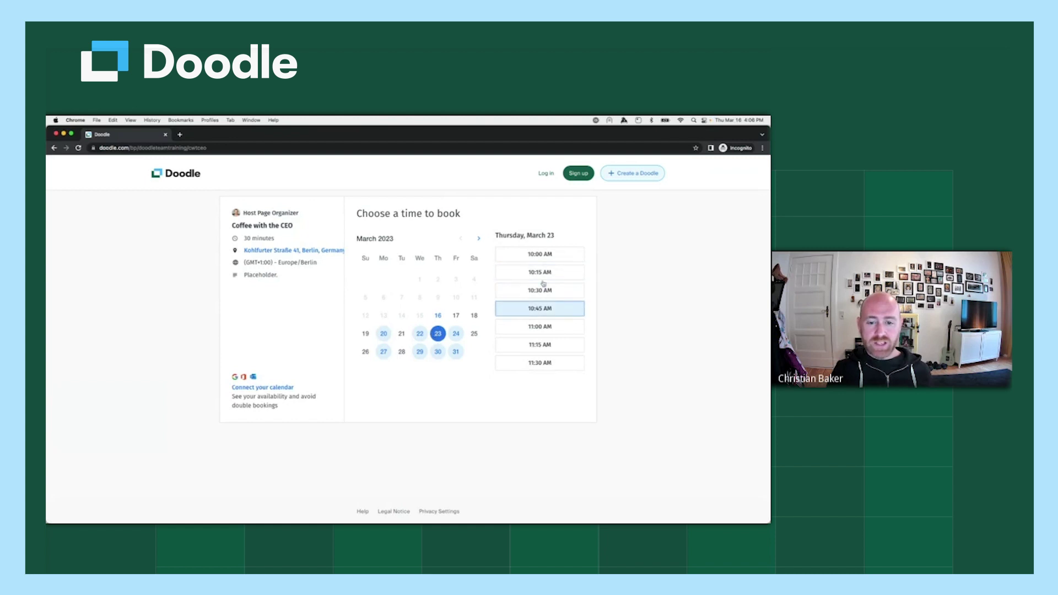
left_click(456, 335)
left_click(385, 353)
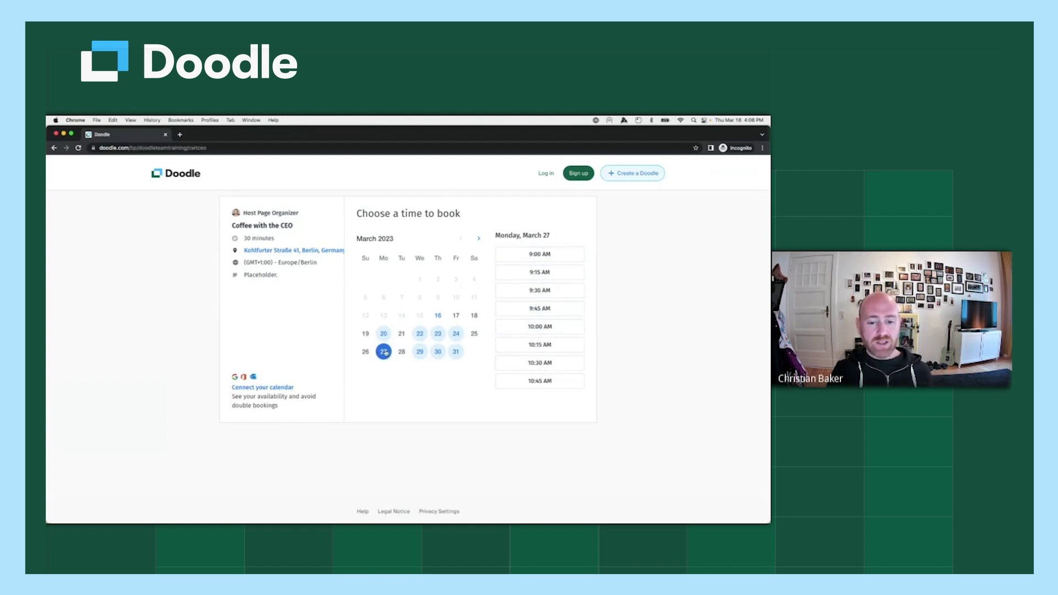
left_click(421, 351)
left_click(439, 351)
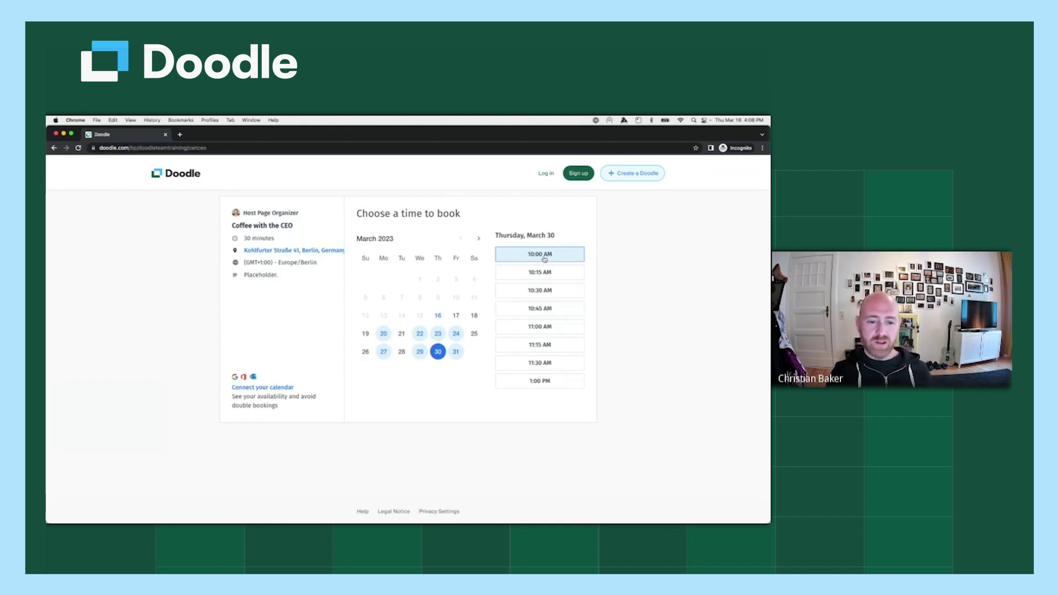
Book the 10:00 AM slot as 'Booking Page Participant' with a test e-mail, topic 'Q2 Projects'.
left_click(543, 257)
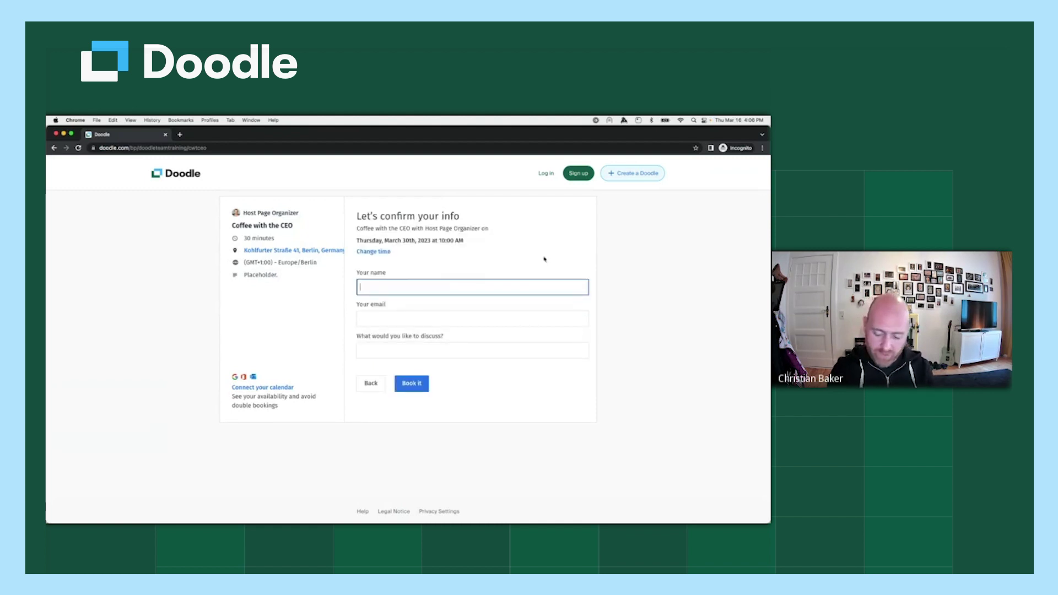
type("Booki")
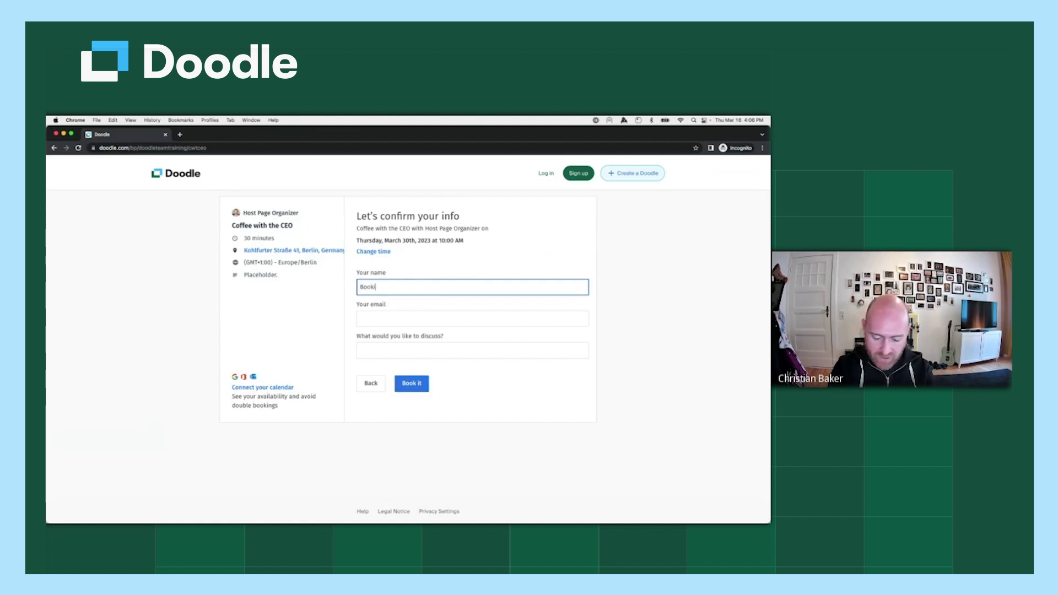
type("ng Page Part")
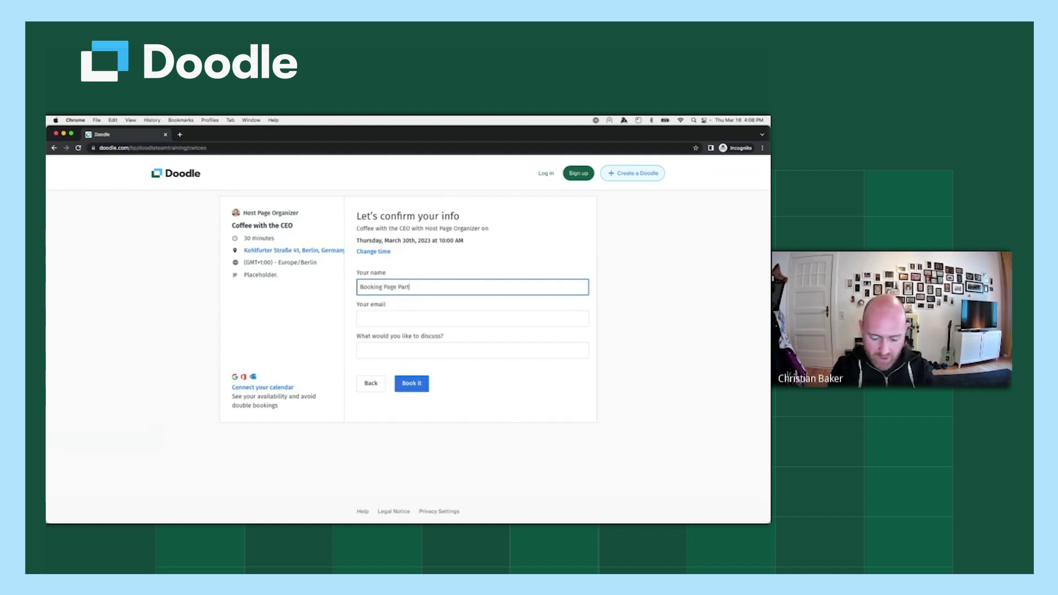
type("icipant")
key("Tab")
type("email@email.com")
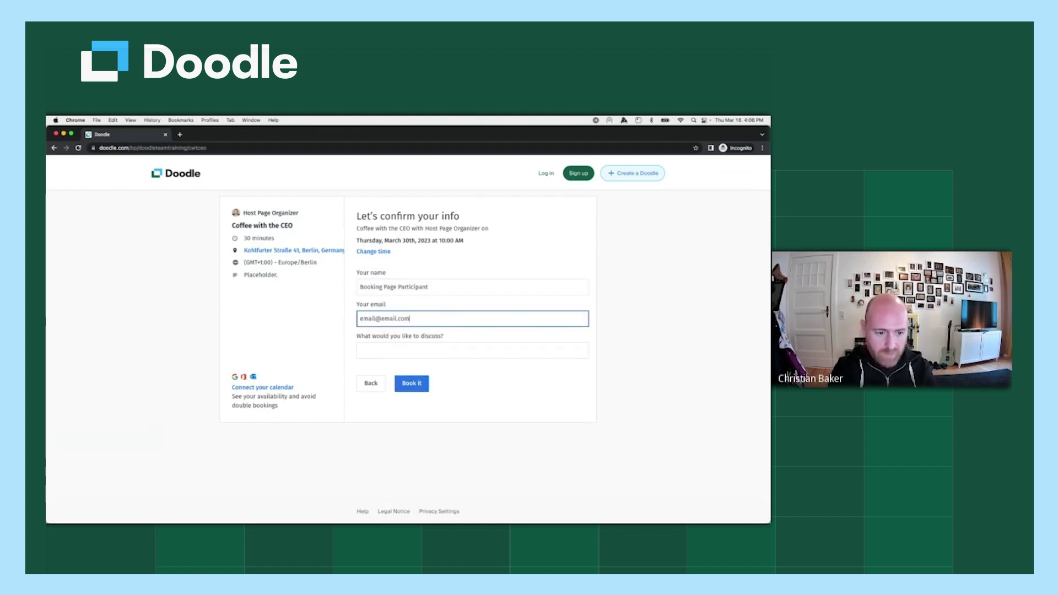
left_click(383, 348)
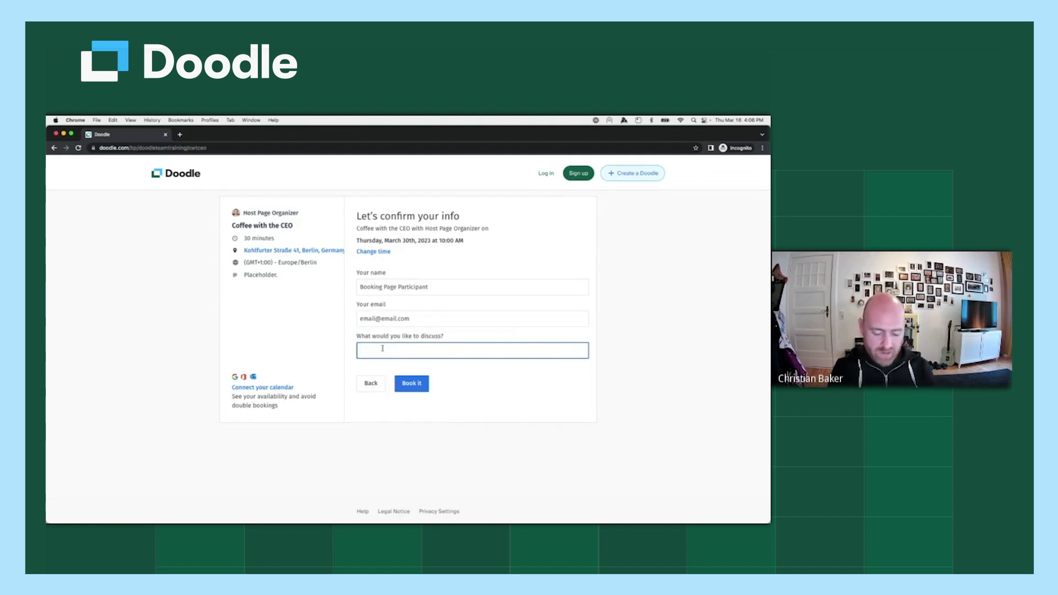
type("Q2 Projects")
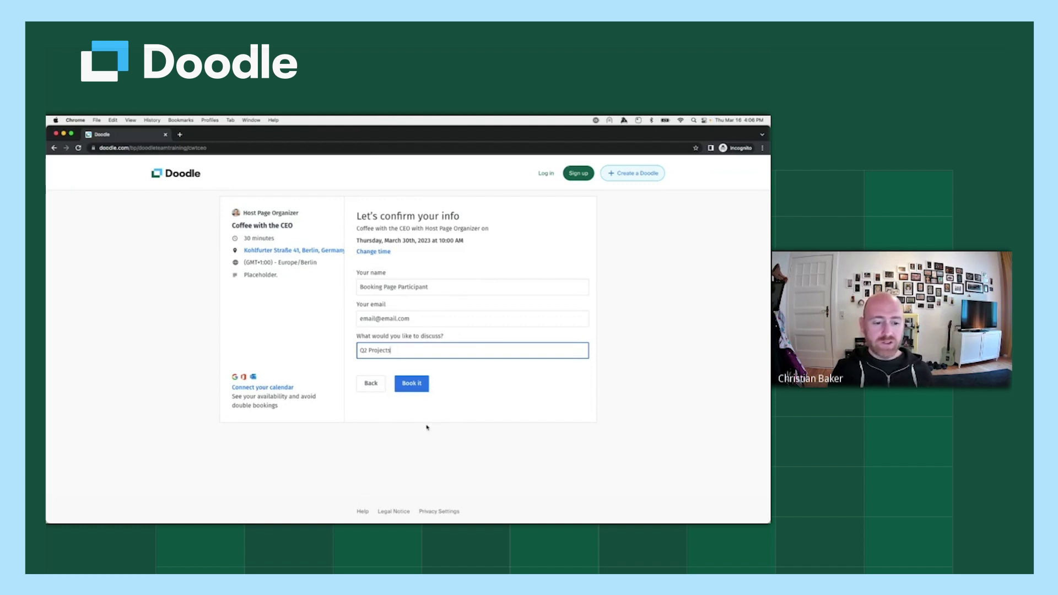
left_click(424, 387)
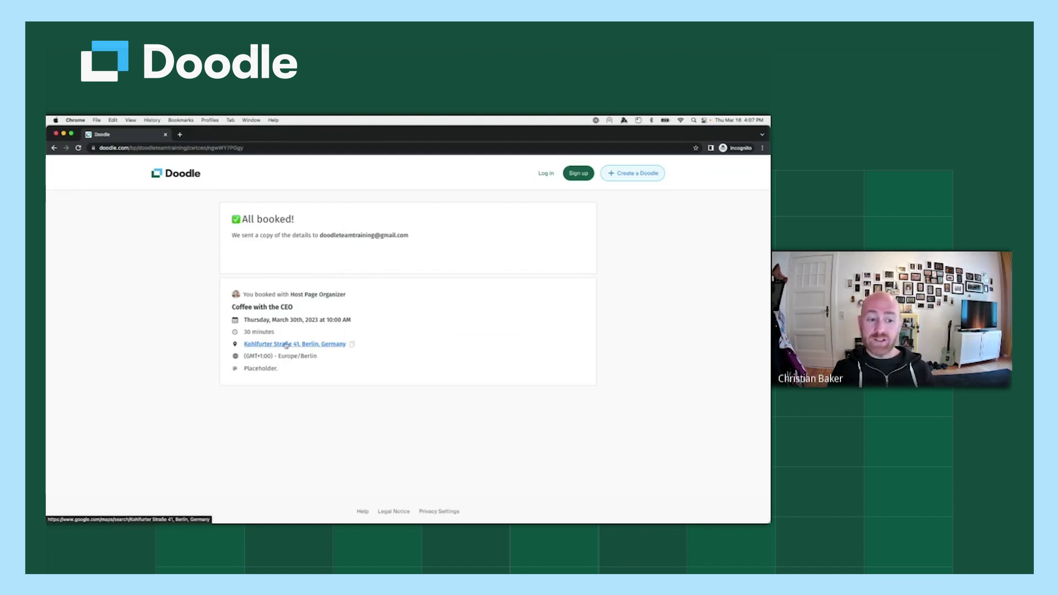
Close the incognito window, preview the booking page's March 22 times, then exit preview.
left_click(56, 134)
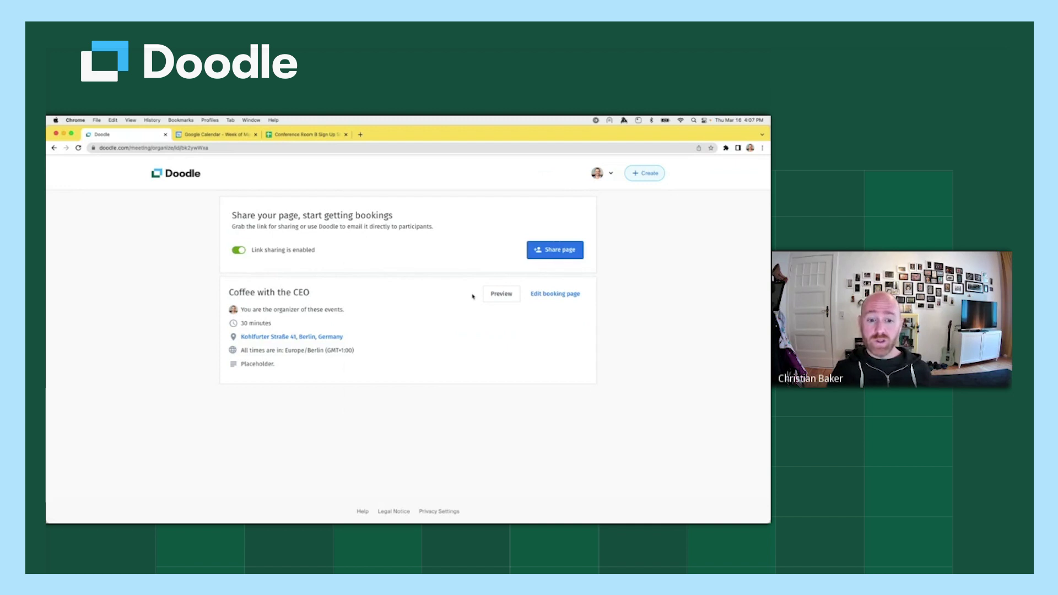
left_click(506, 295)
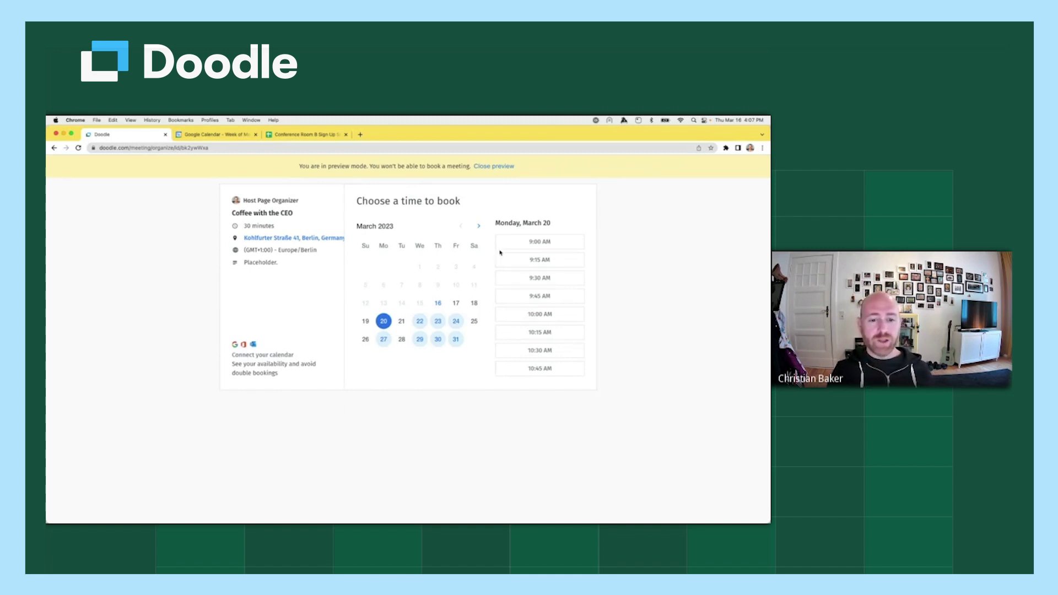
left_click(420, 322)
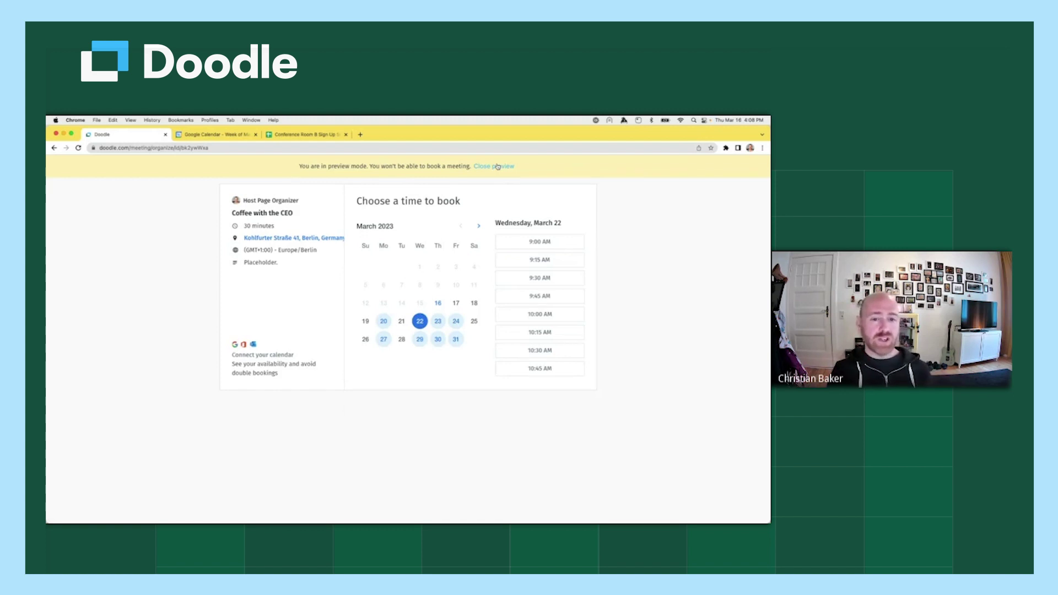
left_click(497, 167)
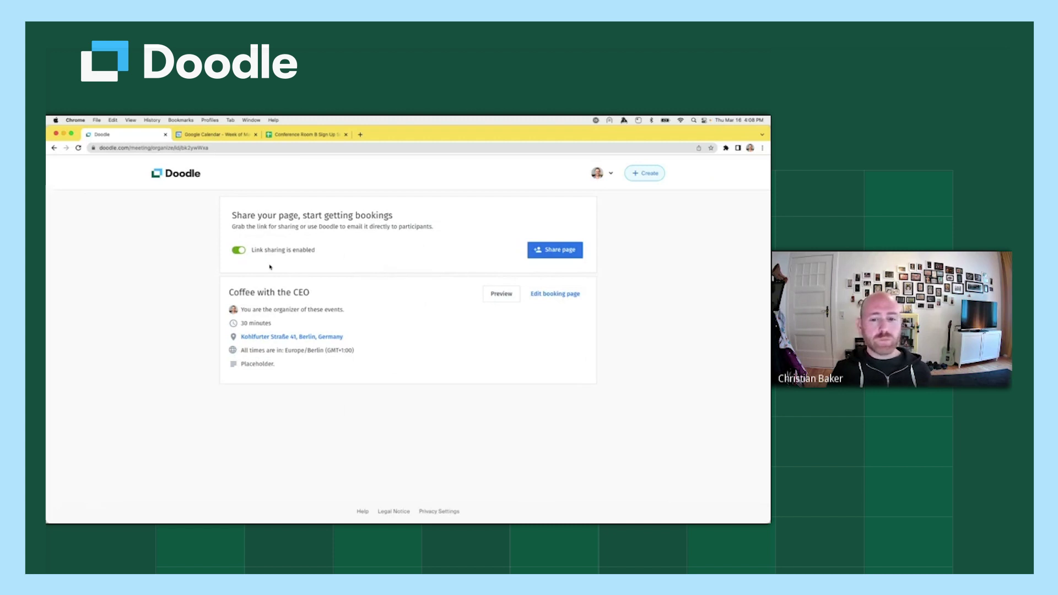
From the dashboard, disable the Coffee with the CEO booking link, then enable it again.
left_click(189, 174)
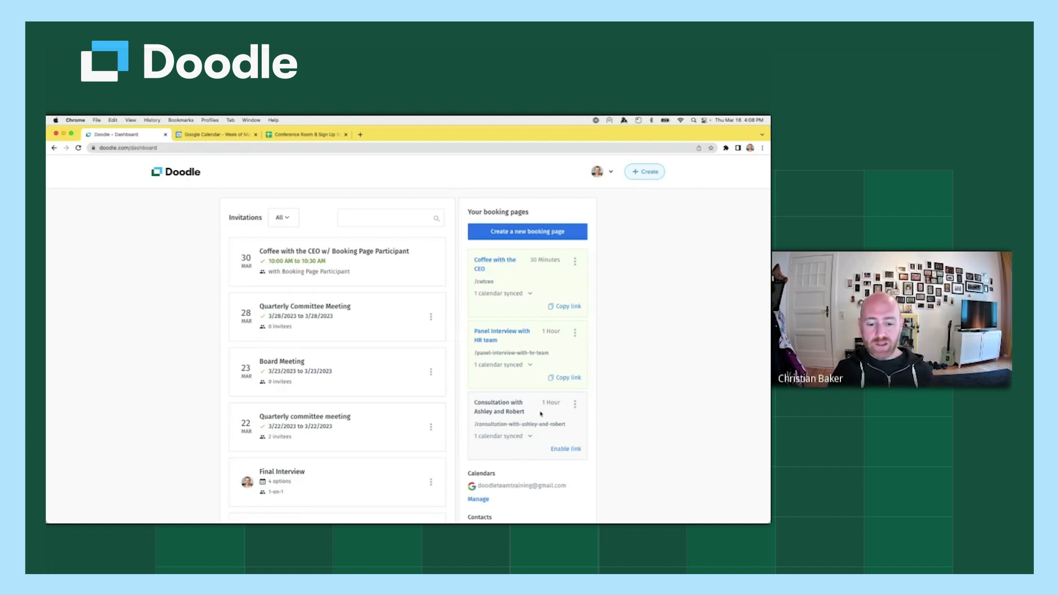
left_click(576, 263)
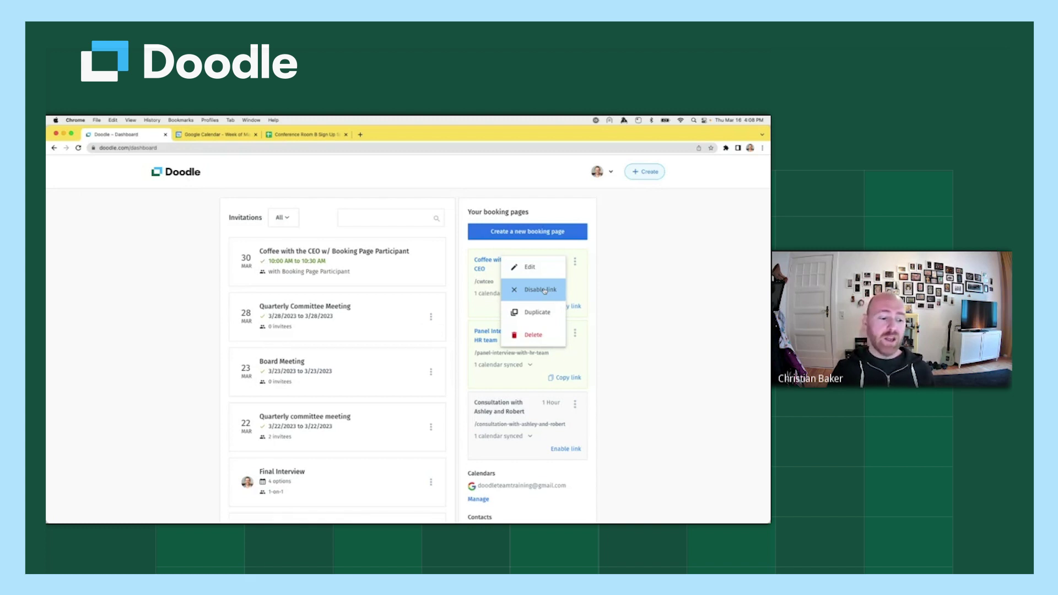
left_click(545, 290)
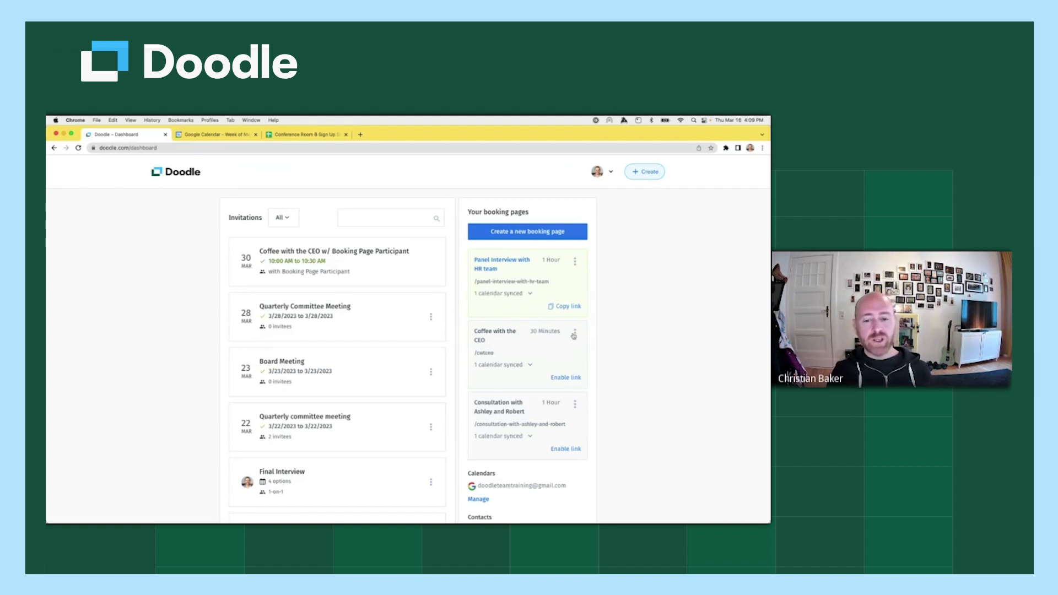
left_click(575, 334)
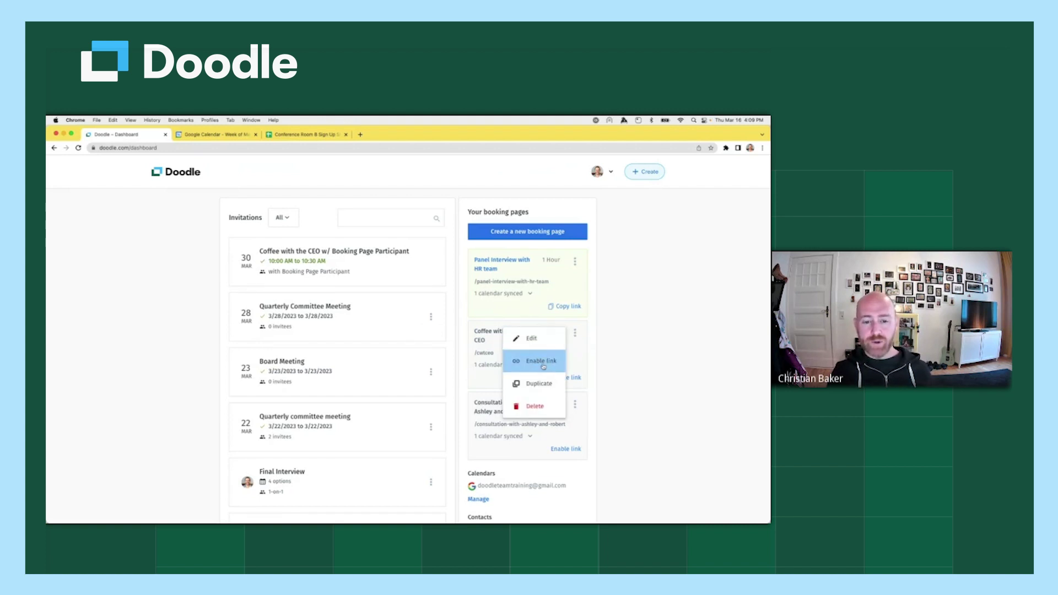
left_click(542, 362)
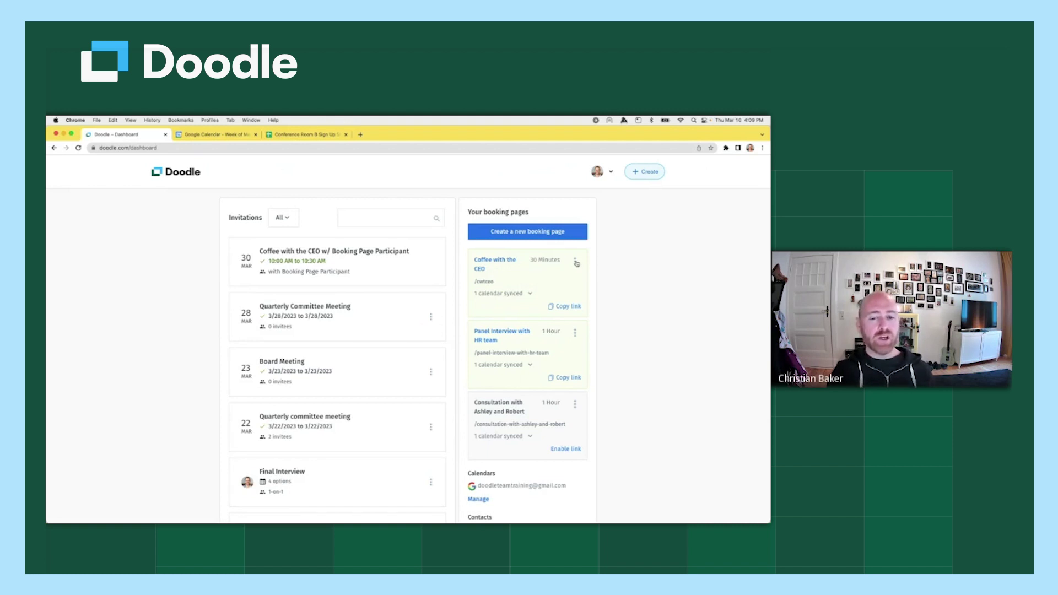
Delete the Coffee with the CEO booking page from its card menu and confirm.
left_click(577, 263)
left_click(546, 334)
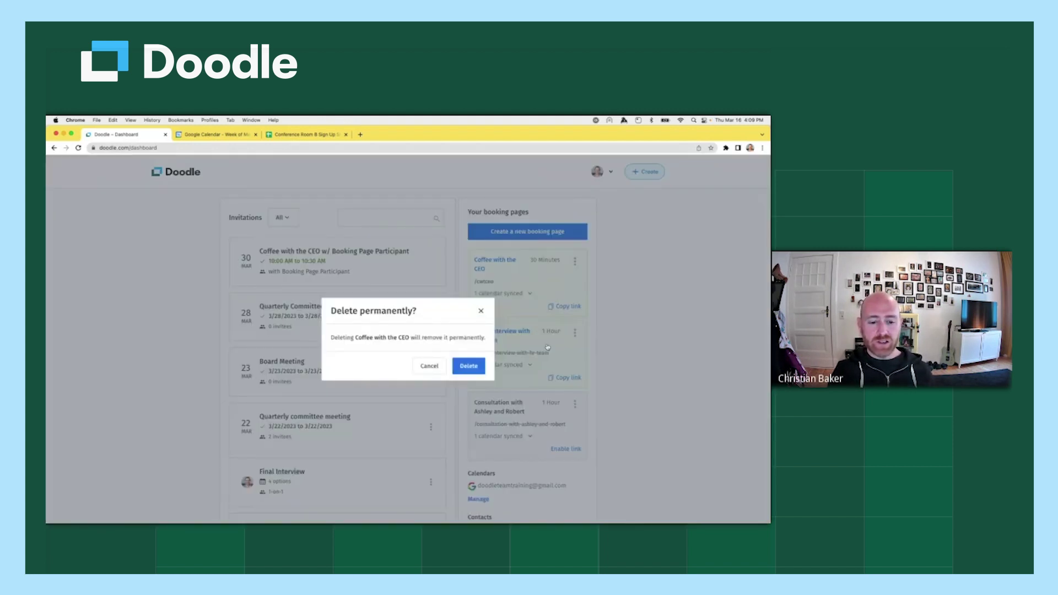
left_click(469, 367)
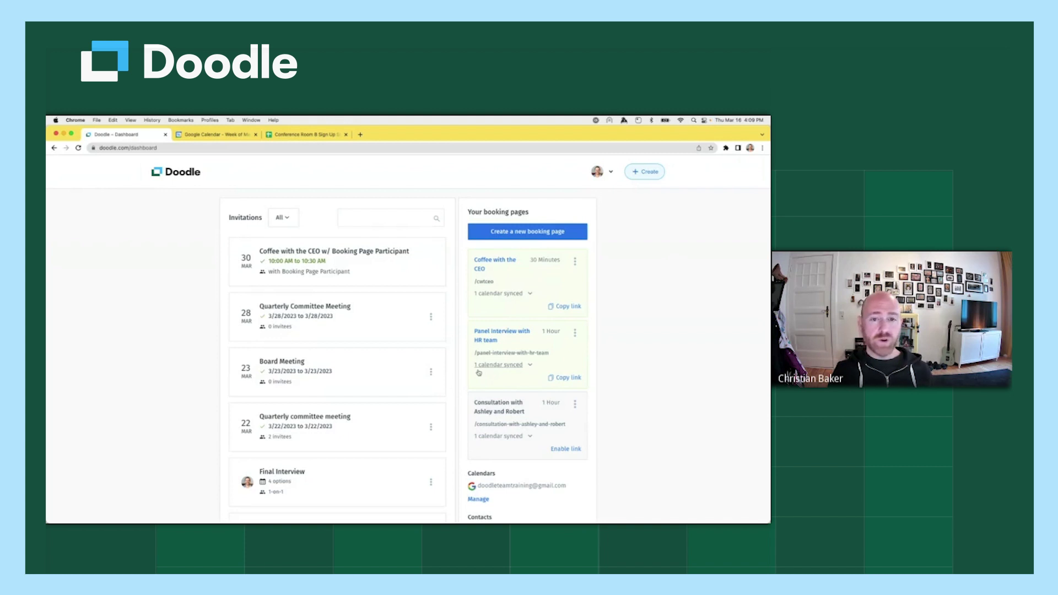